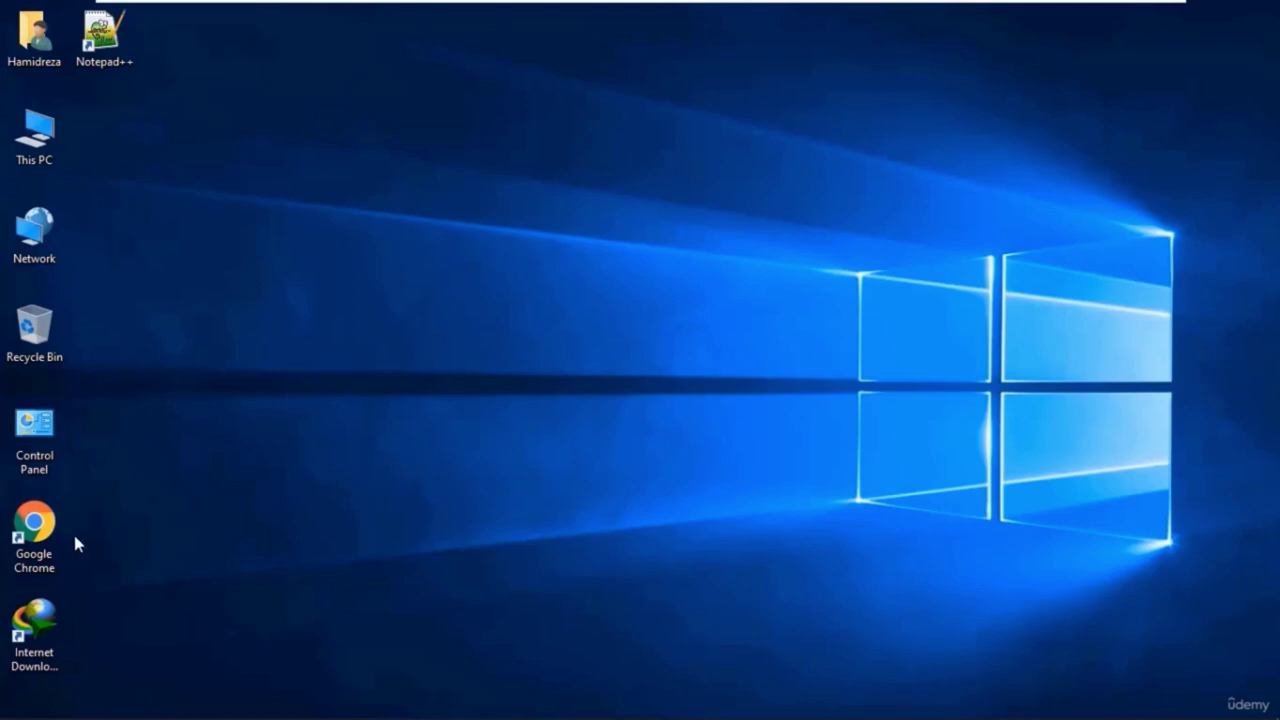
# Step: Open Google Chrome and go to msysgit.github.io
pyautogui.click(36, 532)
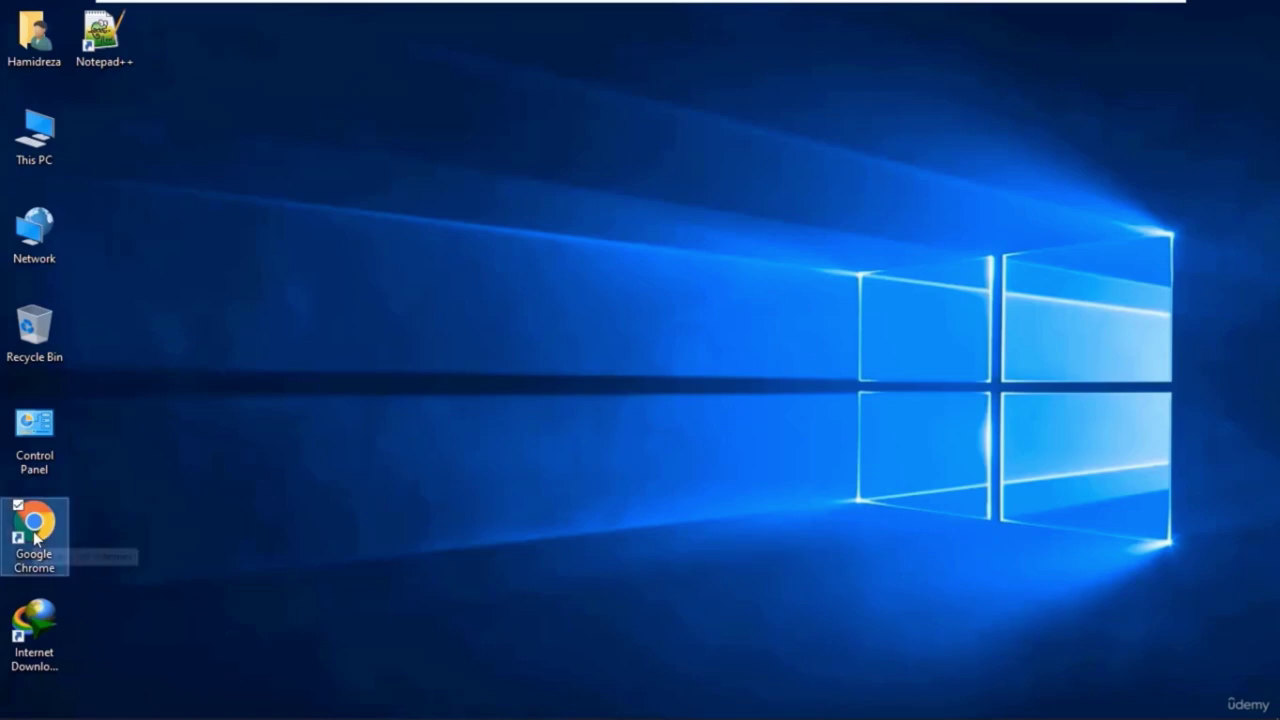
pyautogui.doubleClick(36, 537)
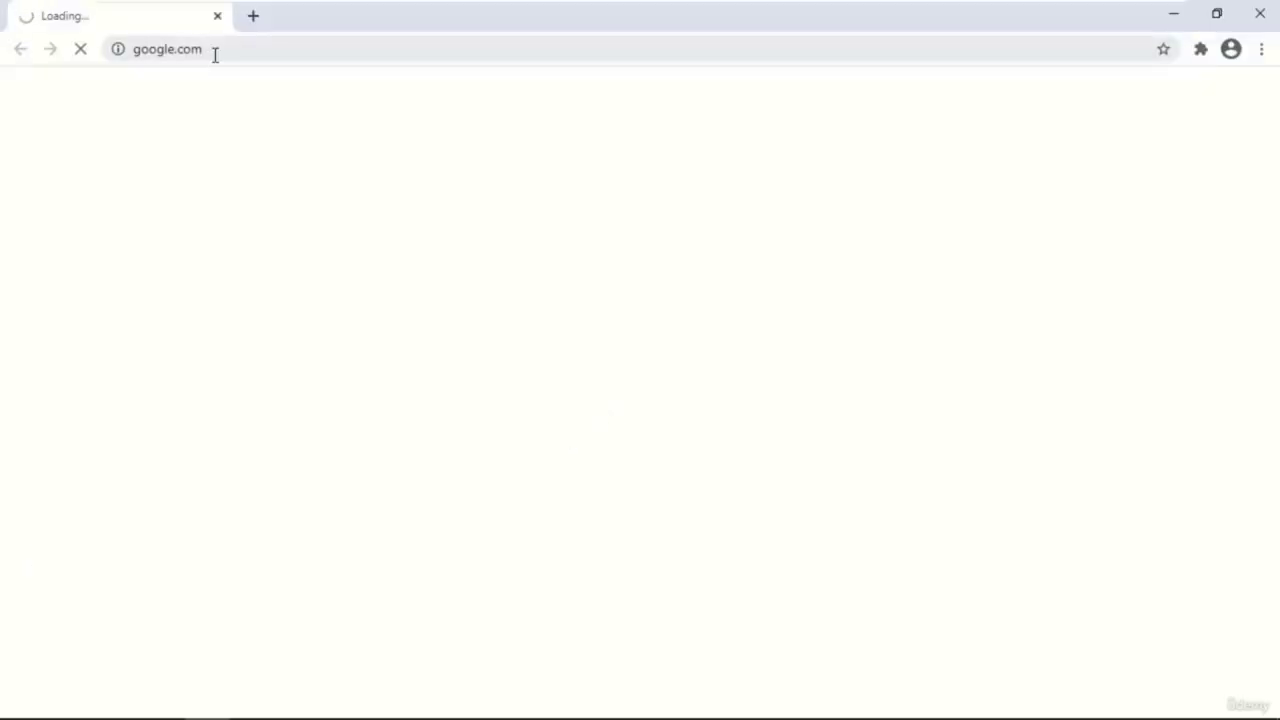
pyautogui.click(214, 55)
pyautogui.write('msysgit.github.io')
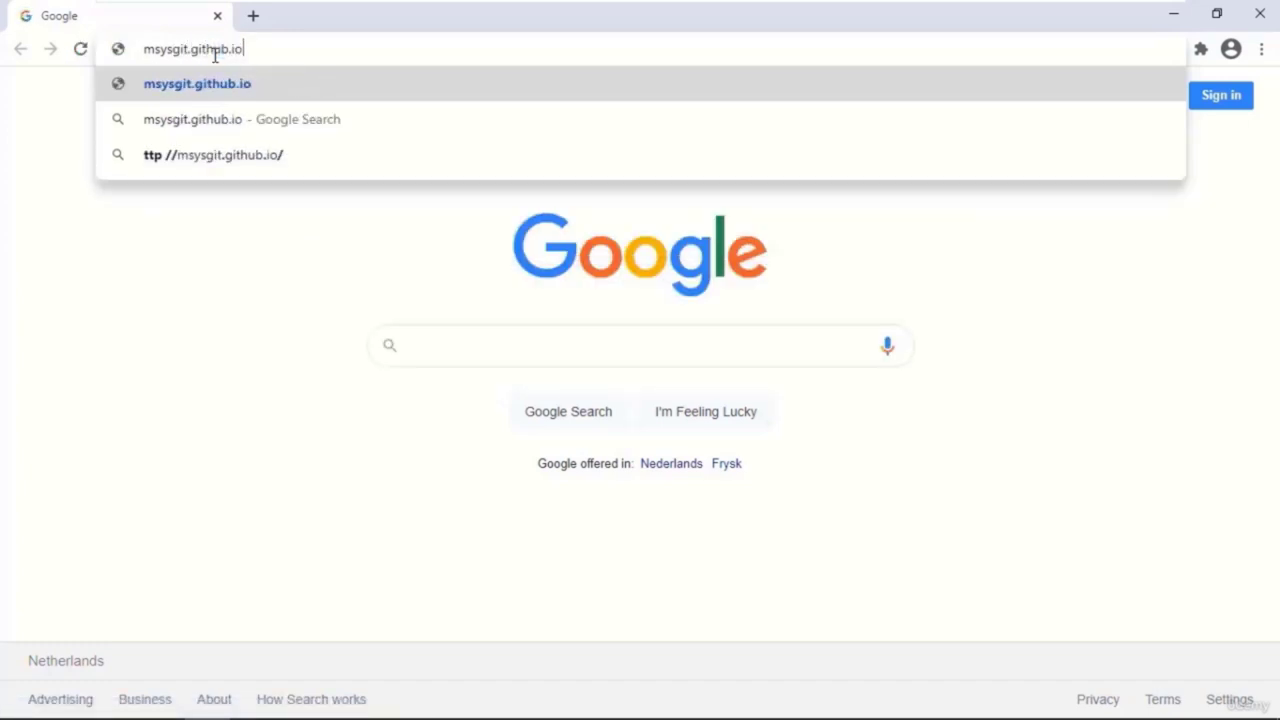
pyautogui.press('Return')
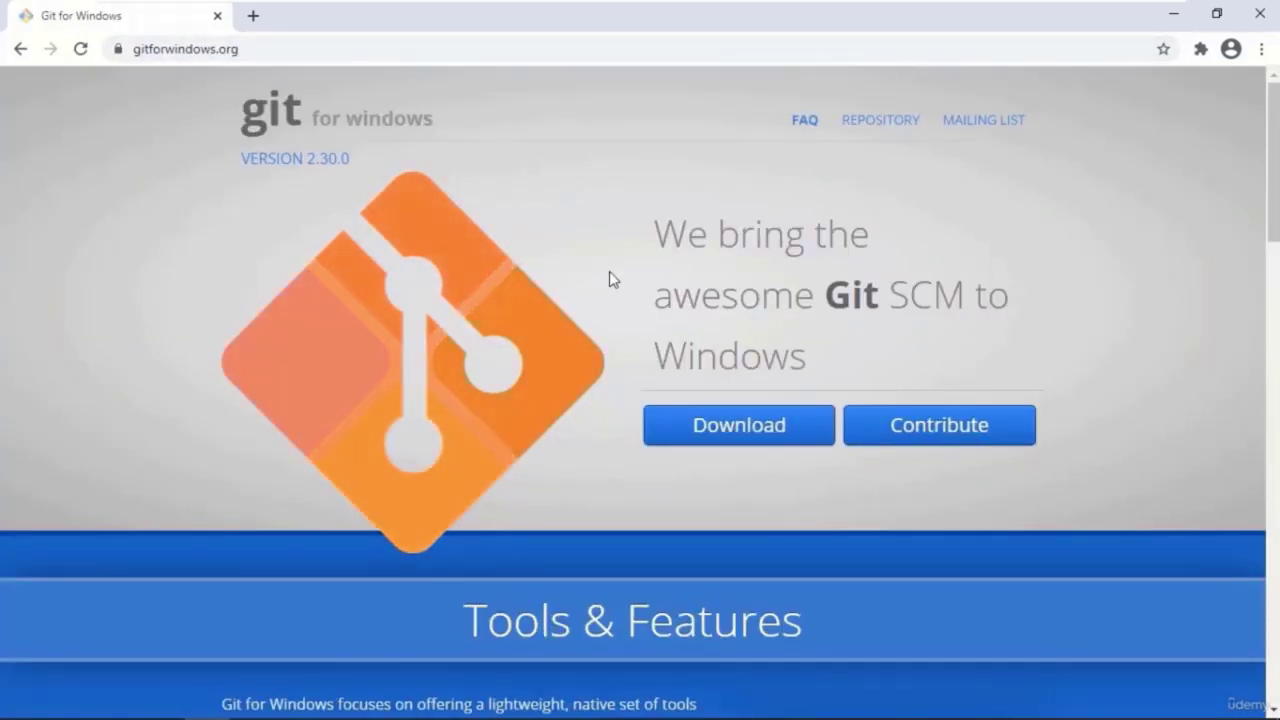
# Step: Download the Git-2.30.0-64-bit.exe installer from the Git for Windows page and open its download folder
pyautogui.click(762, 429)
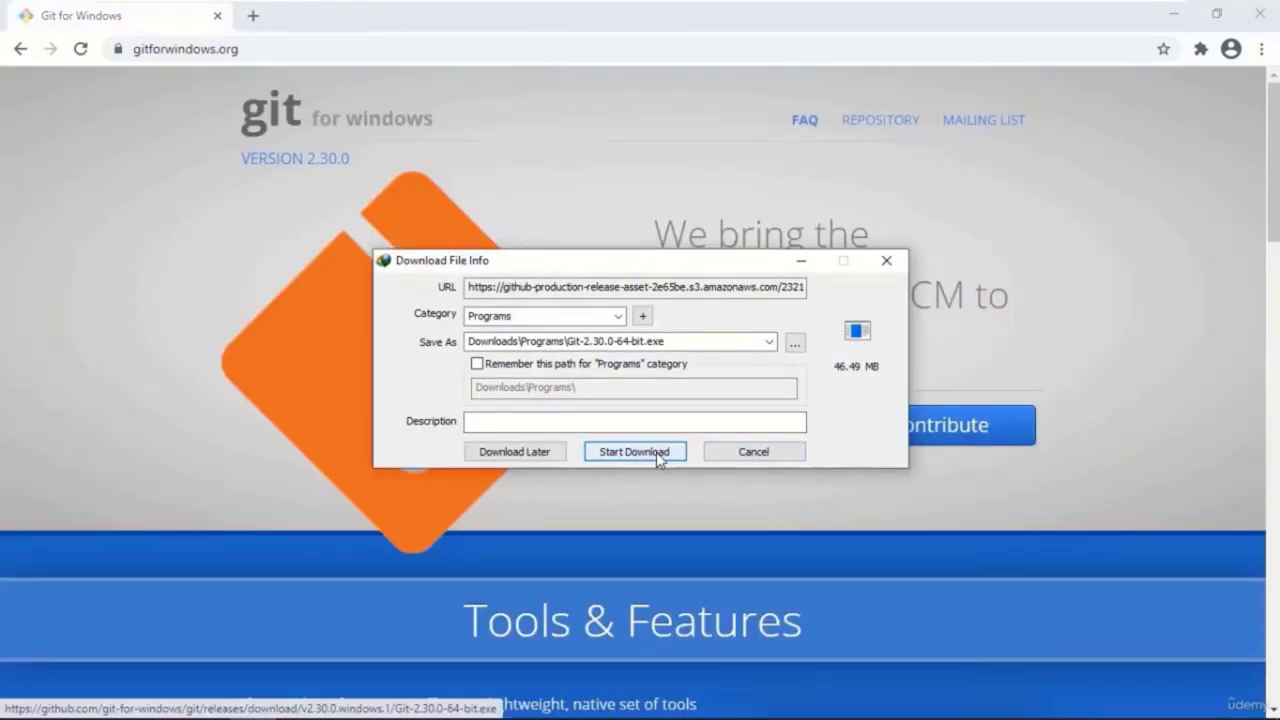
pyautogui.click(658, 452)
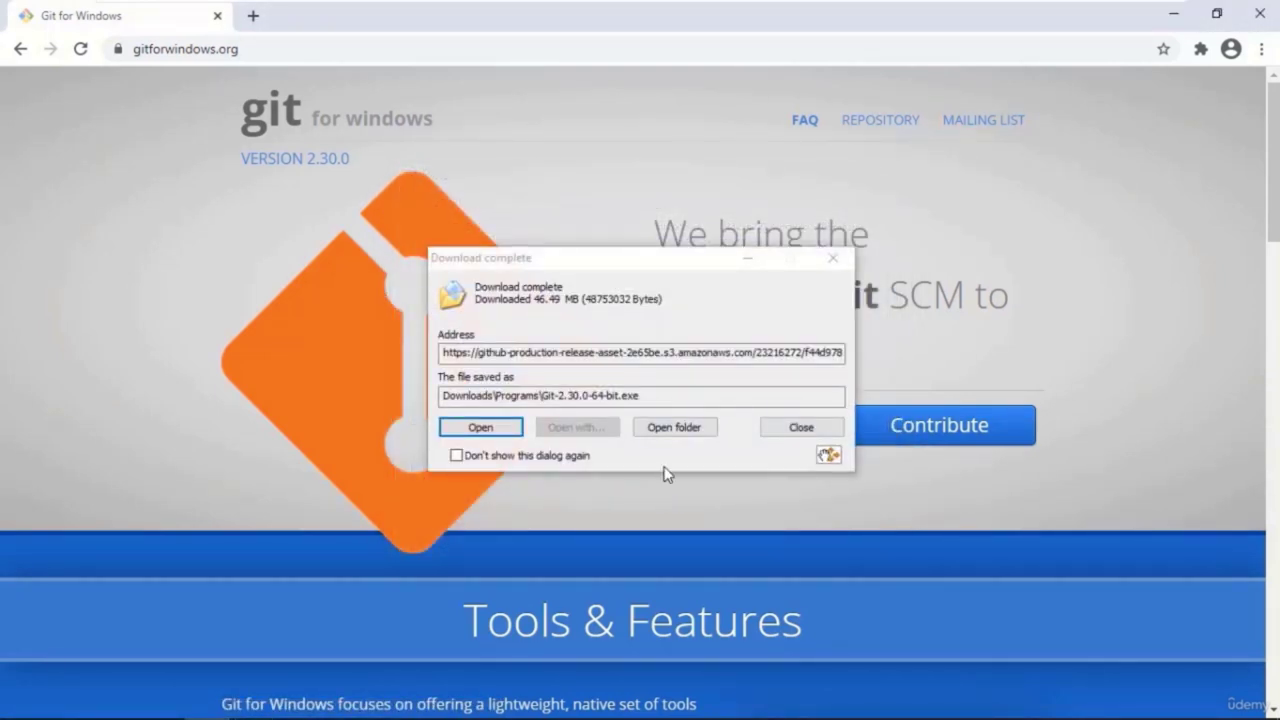
pyautogui.click(680, 428)
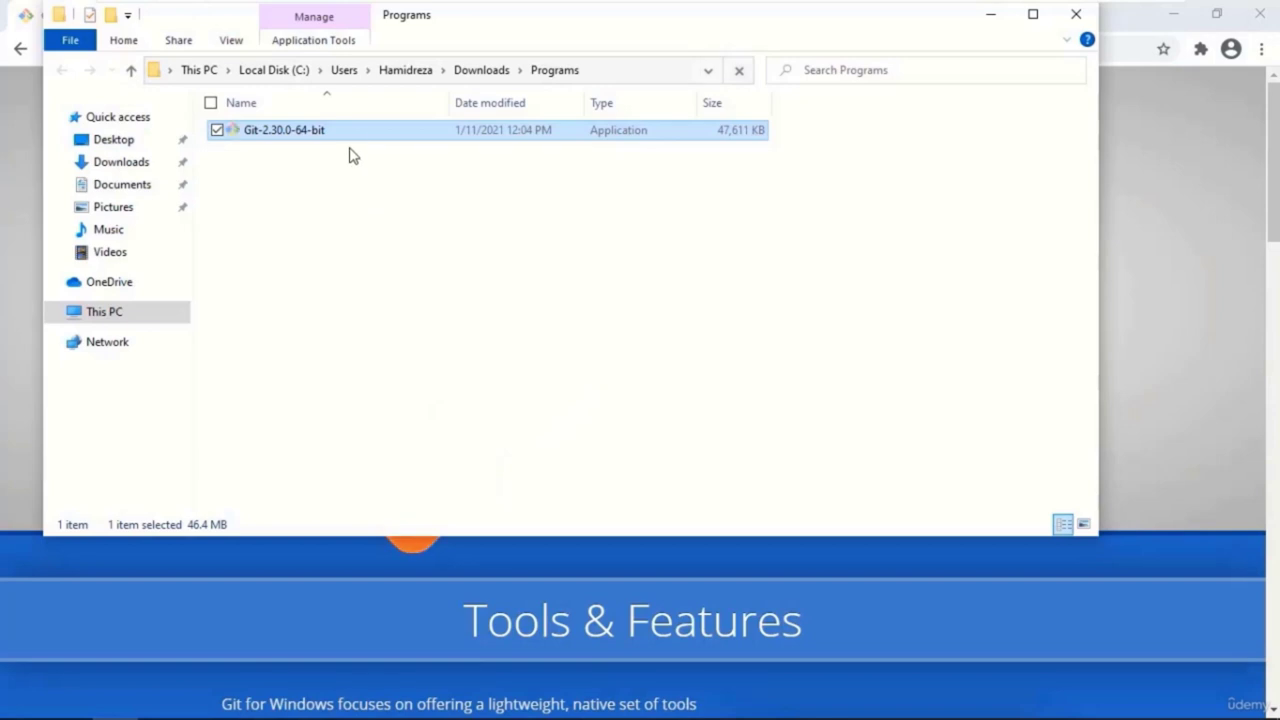
# Step: Run the Git-2.30.0-64-bit installer as administrator and continue past the license with C:\Program Files\Git as the destination
pyautogui.rightClick(348, 133)
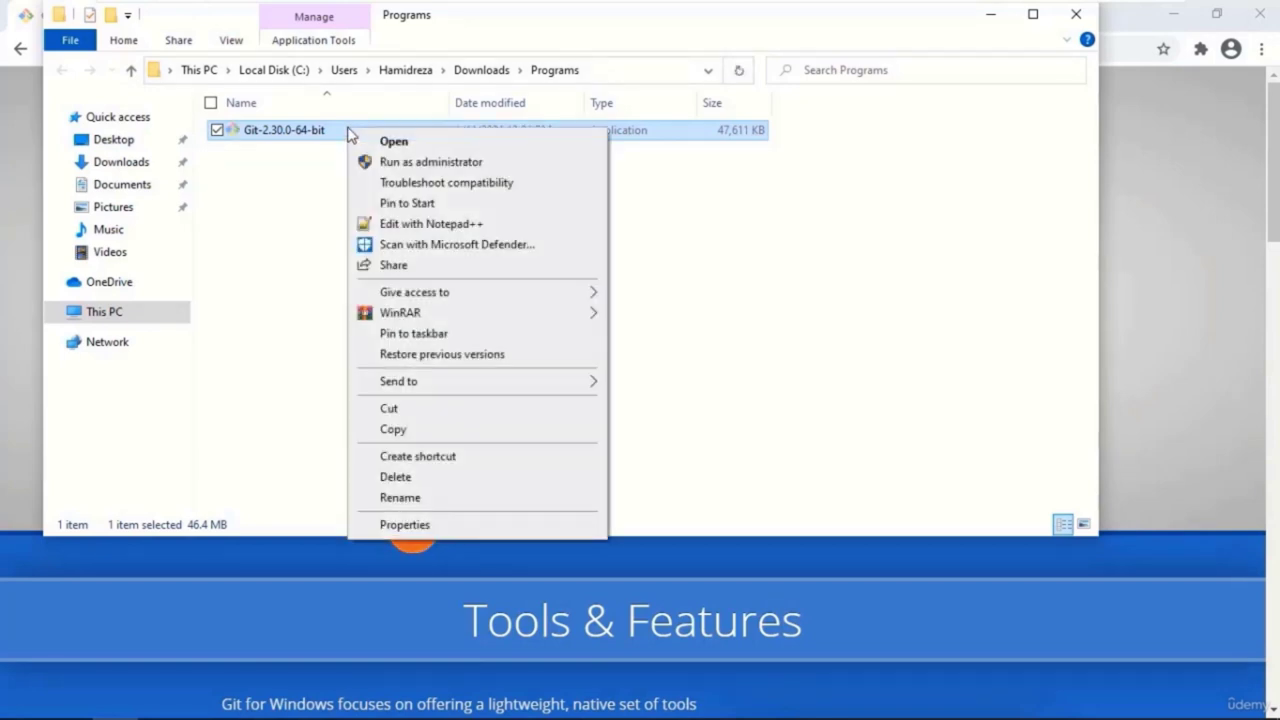
pyautogui.click(381, 162)
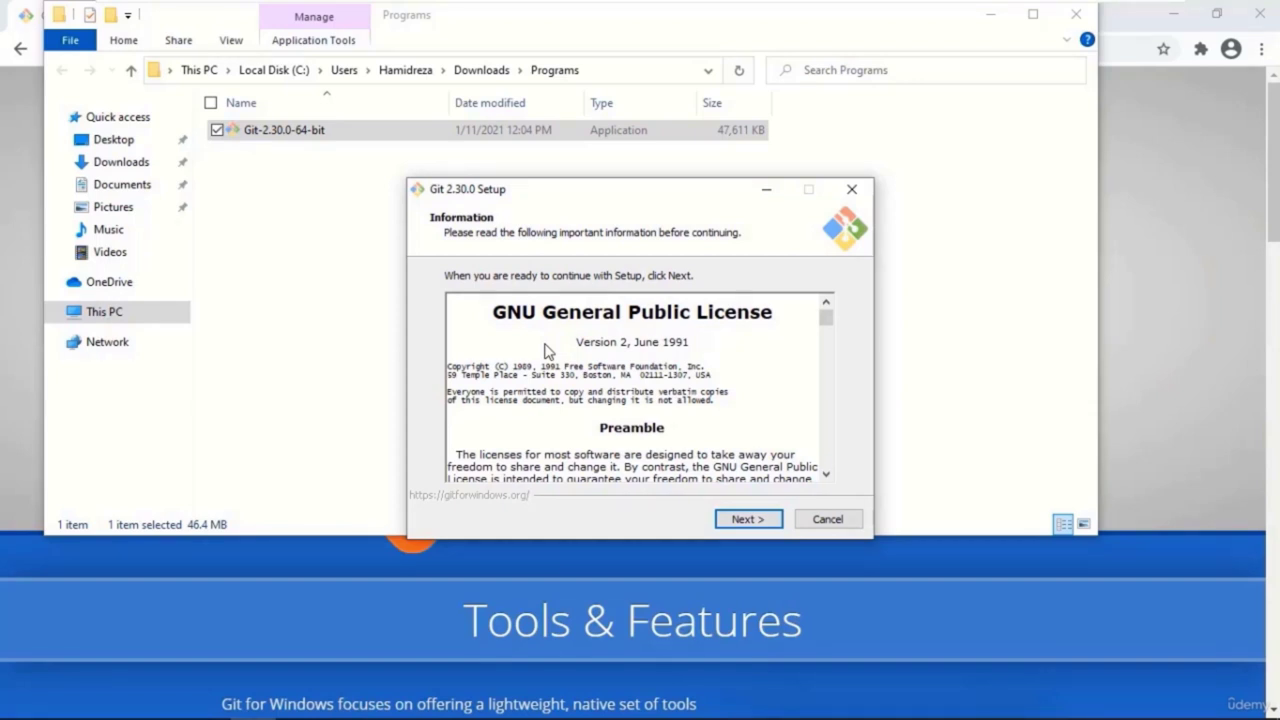
pyautogui.click(742, 522)
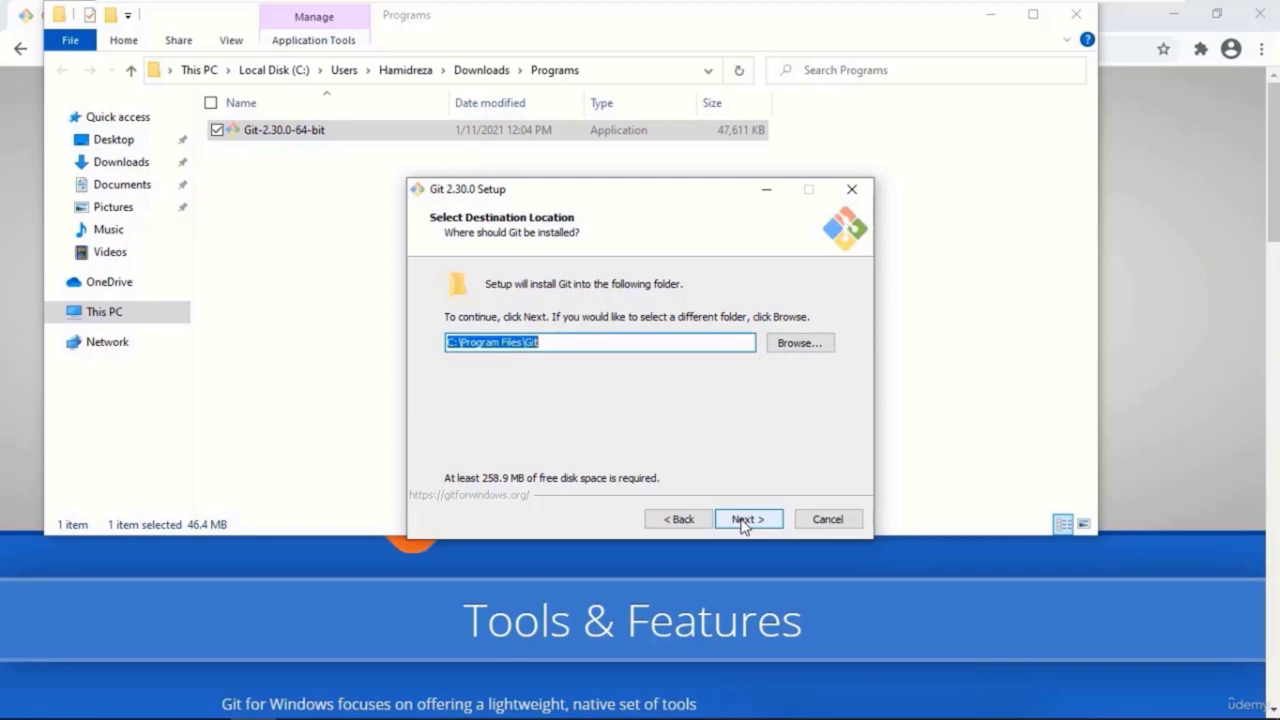
pyautogui.click(744, 525)
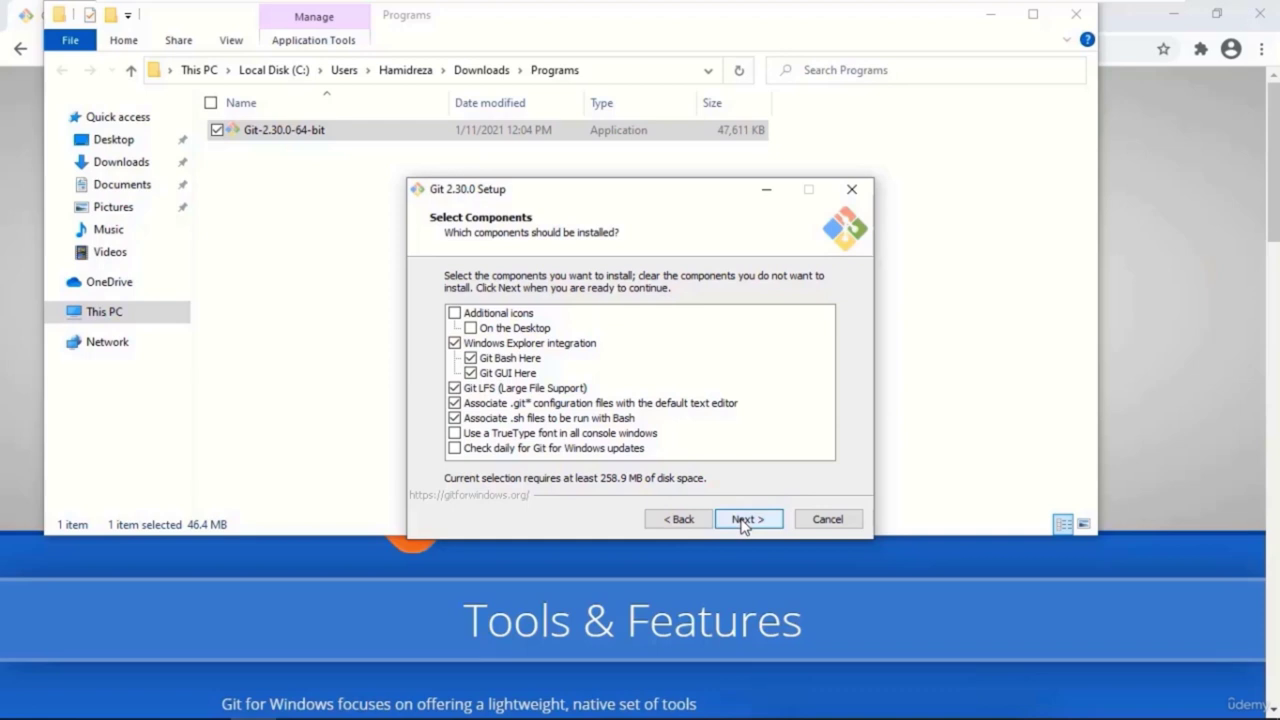
# Step: Add the desktop icon to the components to install and keep Git as the Start Menu folder
pyautogui.click(471, 329)
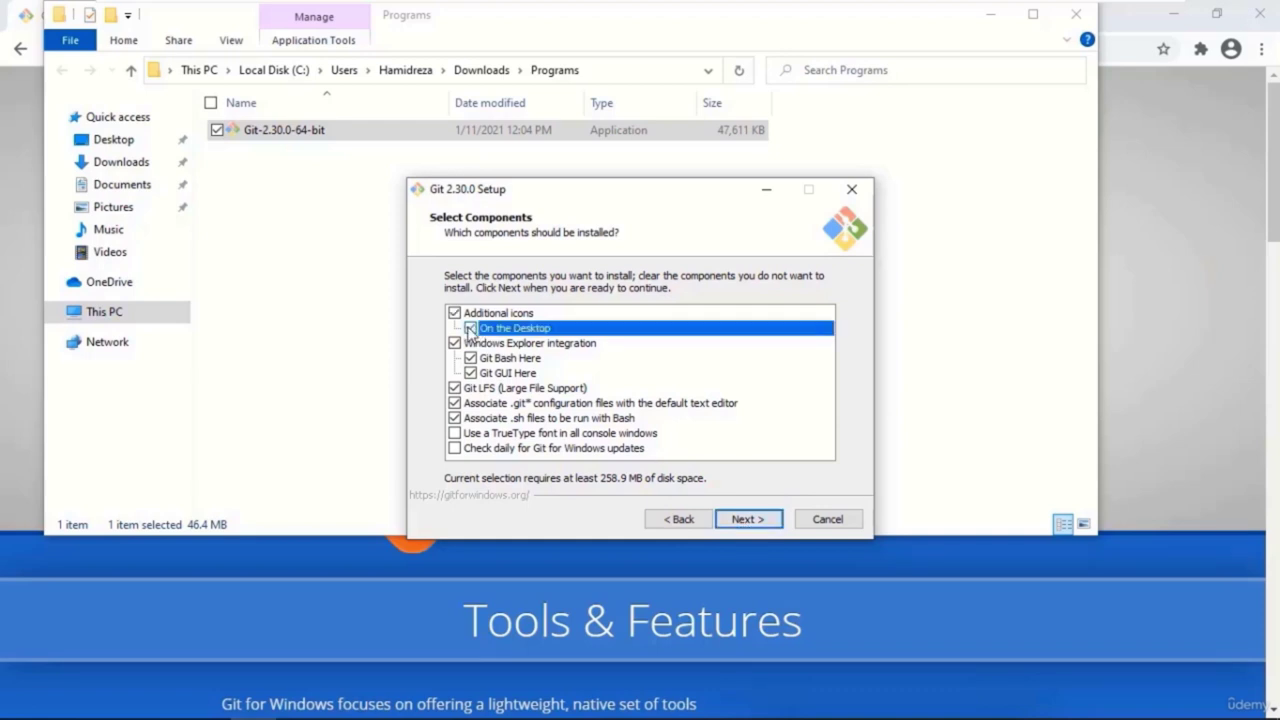
pyautogui.click(747, 520)
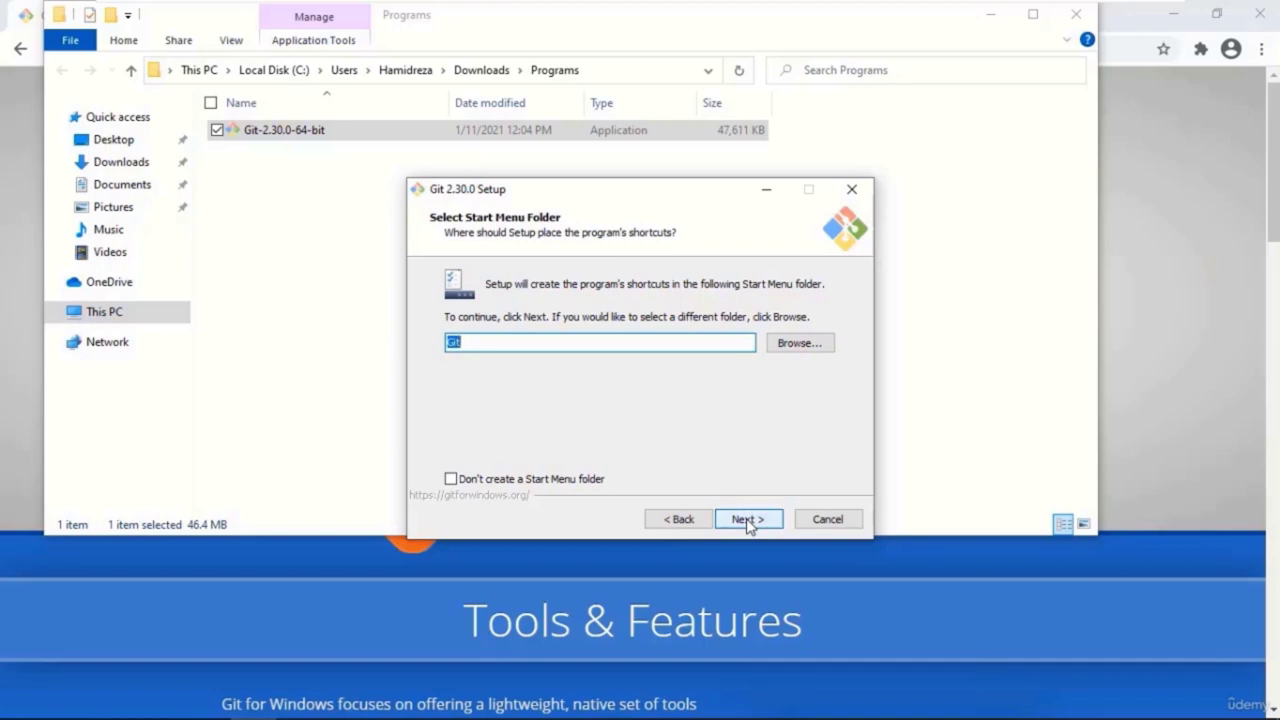
pyautogui.click(749, 521)
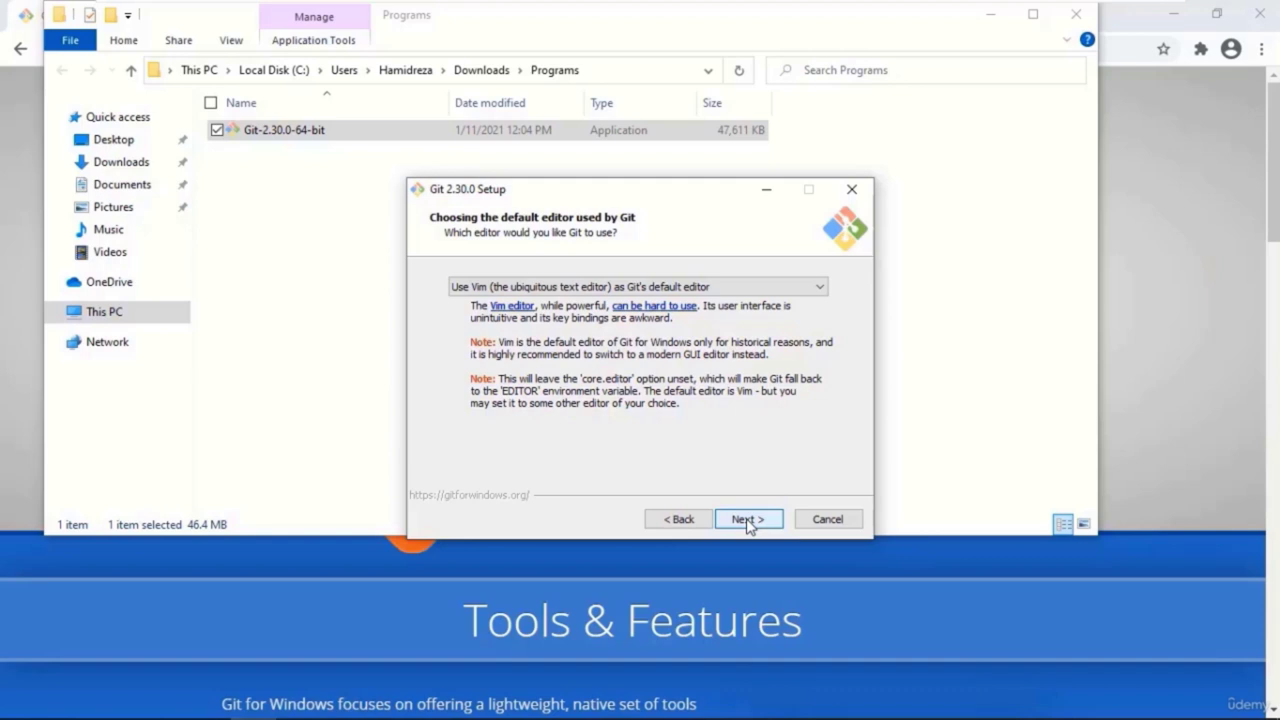
# Step: Choose Notepad++ as Git's default editor and continue the setup
pyautogui.click(697, 289)
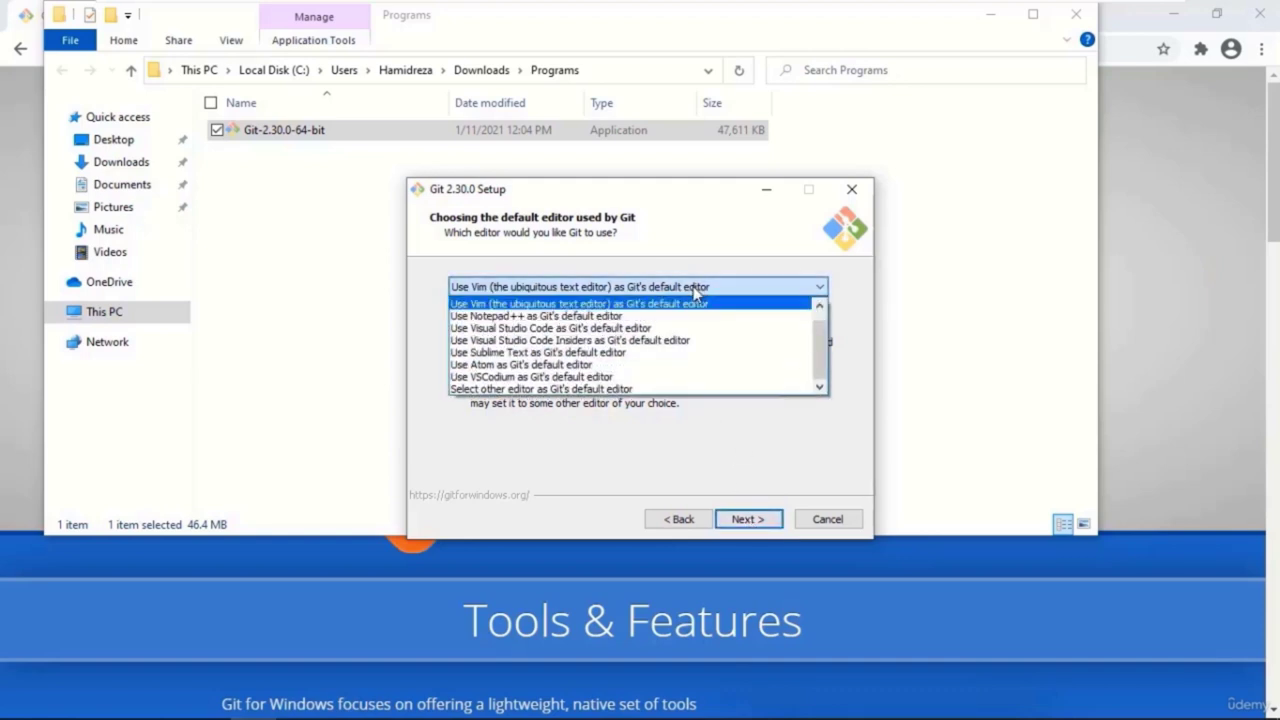
pyautogui.click(598, 318)
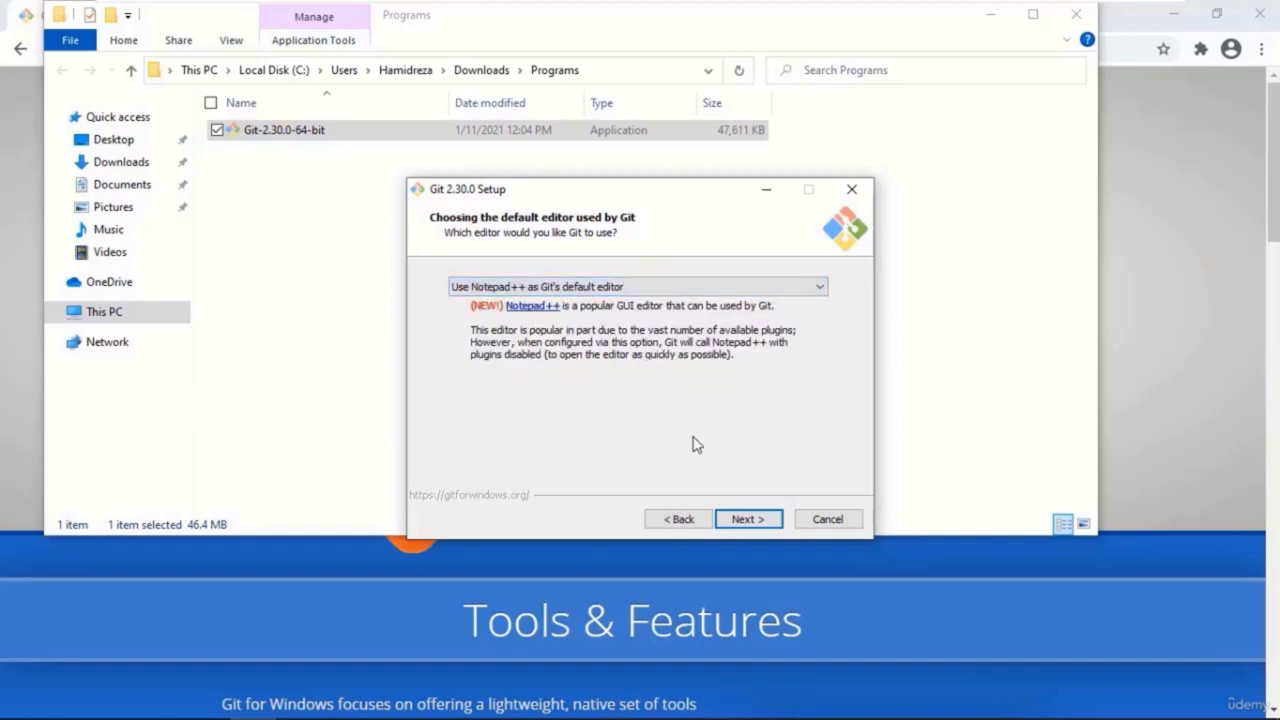
pyautogui.click(761, 527)
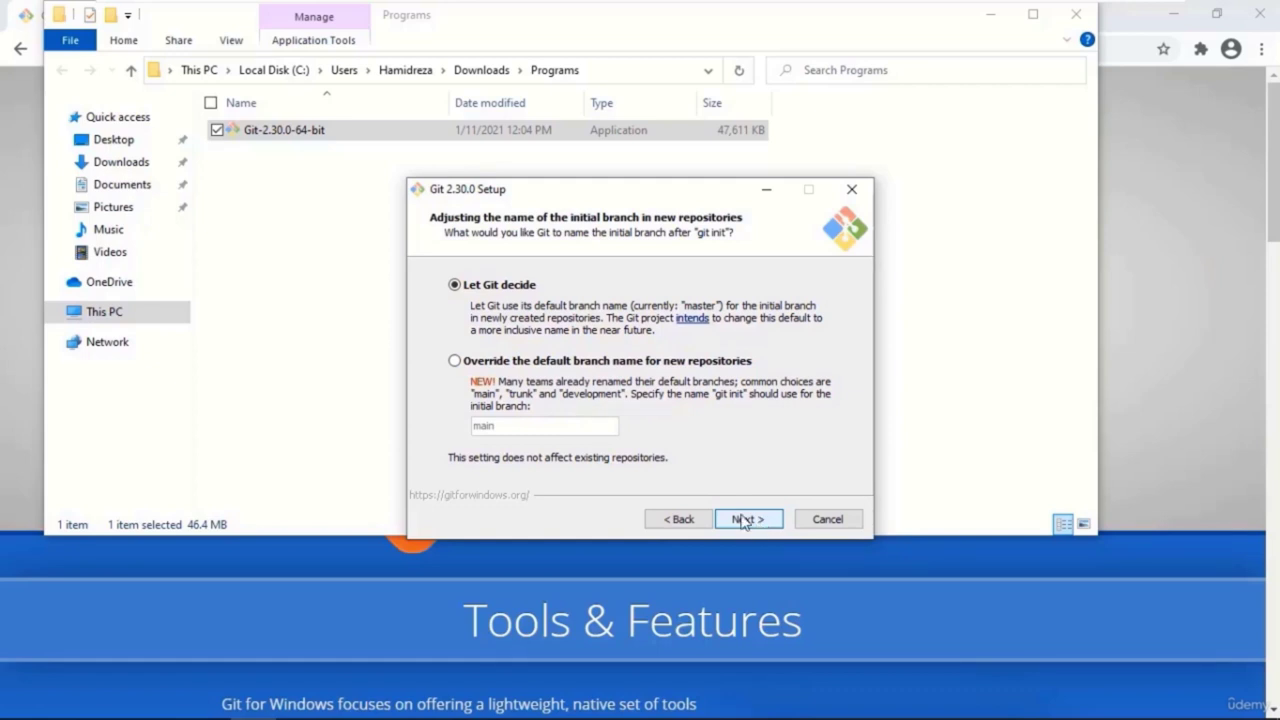
# Step: Accept Git's own initial branch name, command-line and 3rd-party PATH access, the OpenSSL library, and Windows-style checkout with Unix-style commit line endings
pyautogui.click(745, 522)
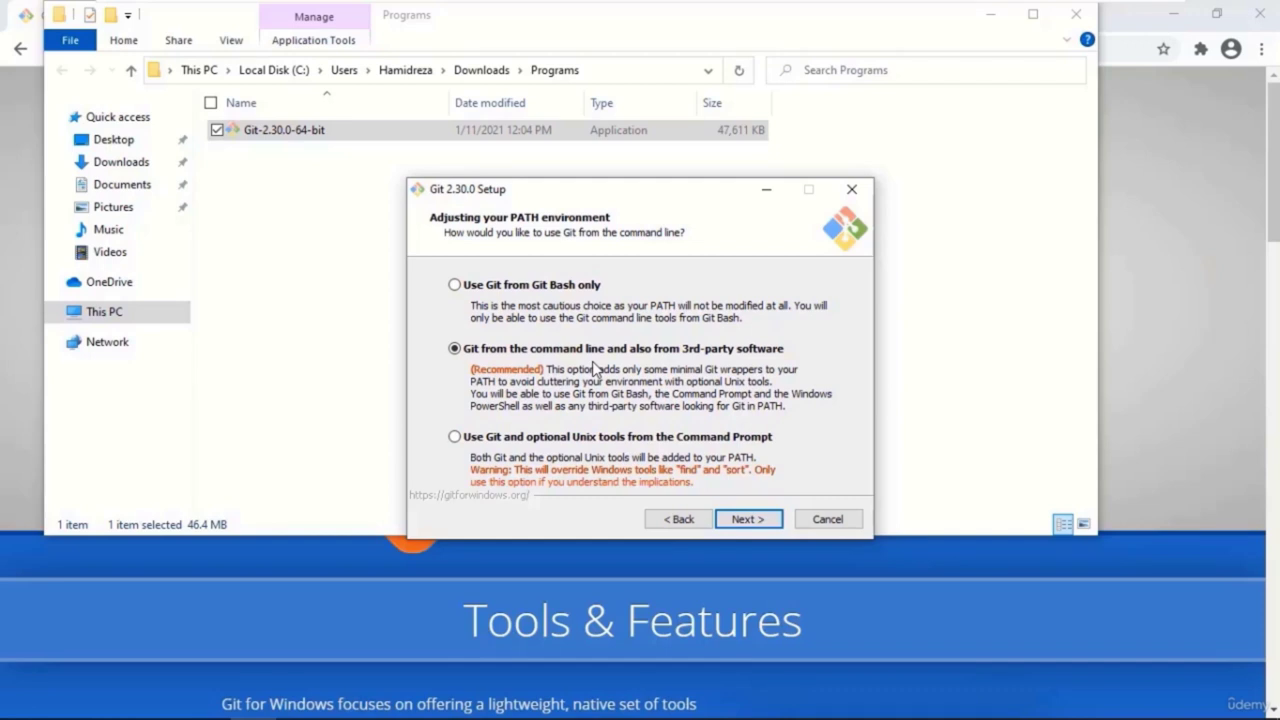
pyautogui.click(747, 520)
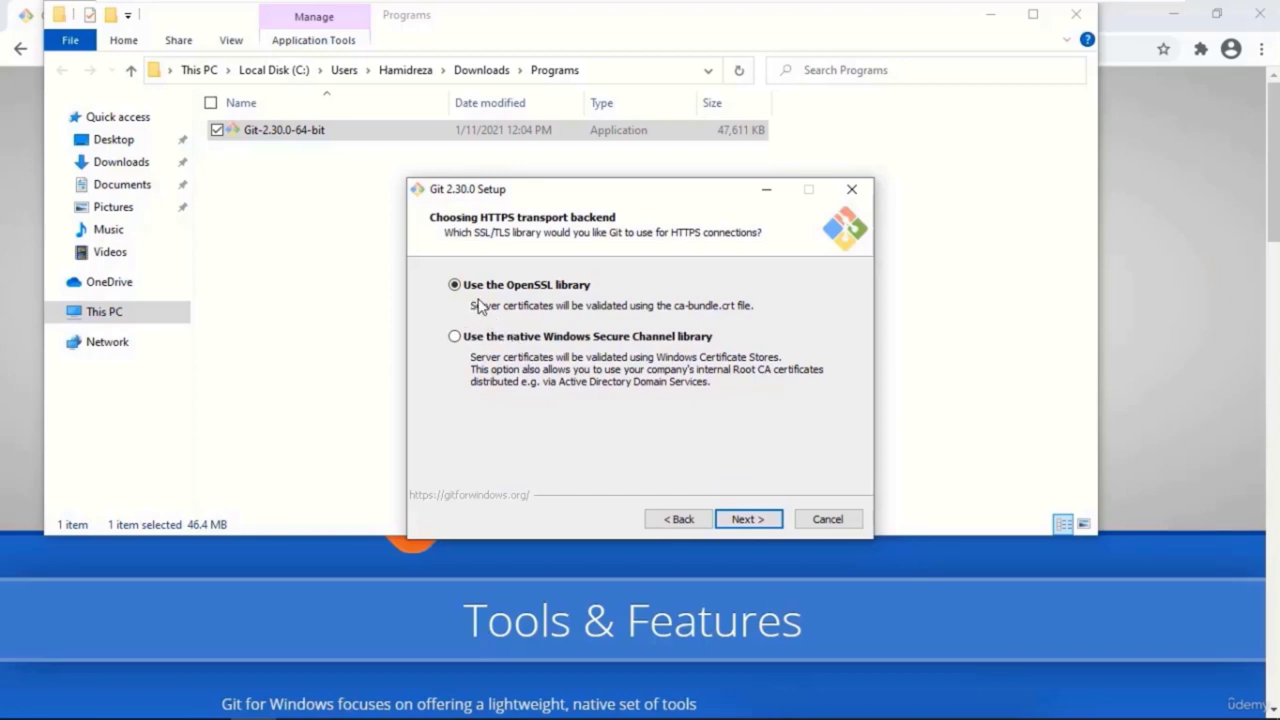
pyautogui.click(747, 520)
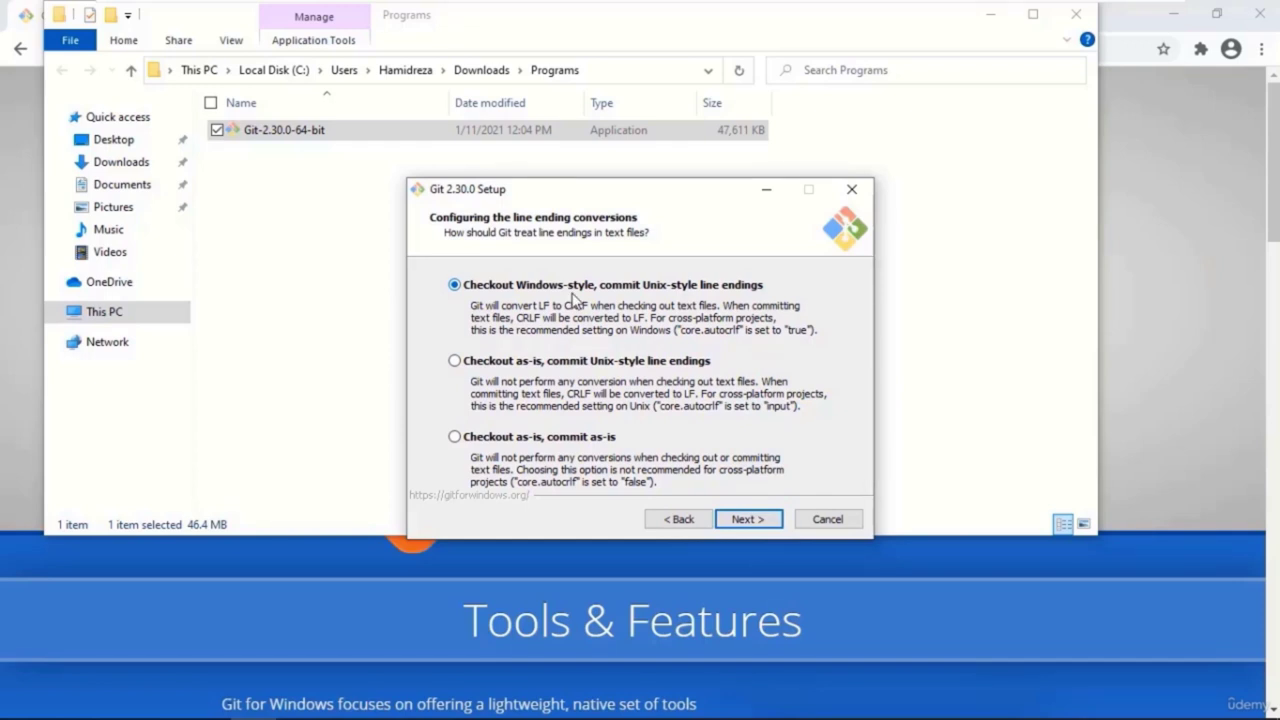
pyautogui.click(745, 521)
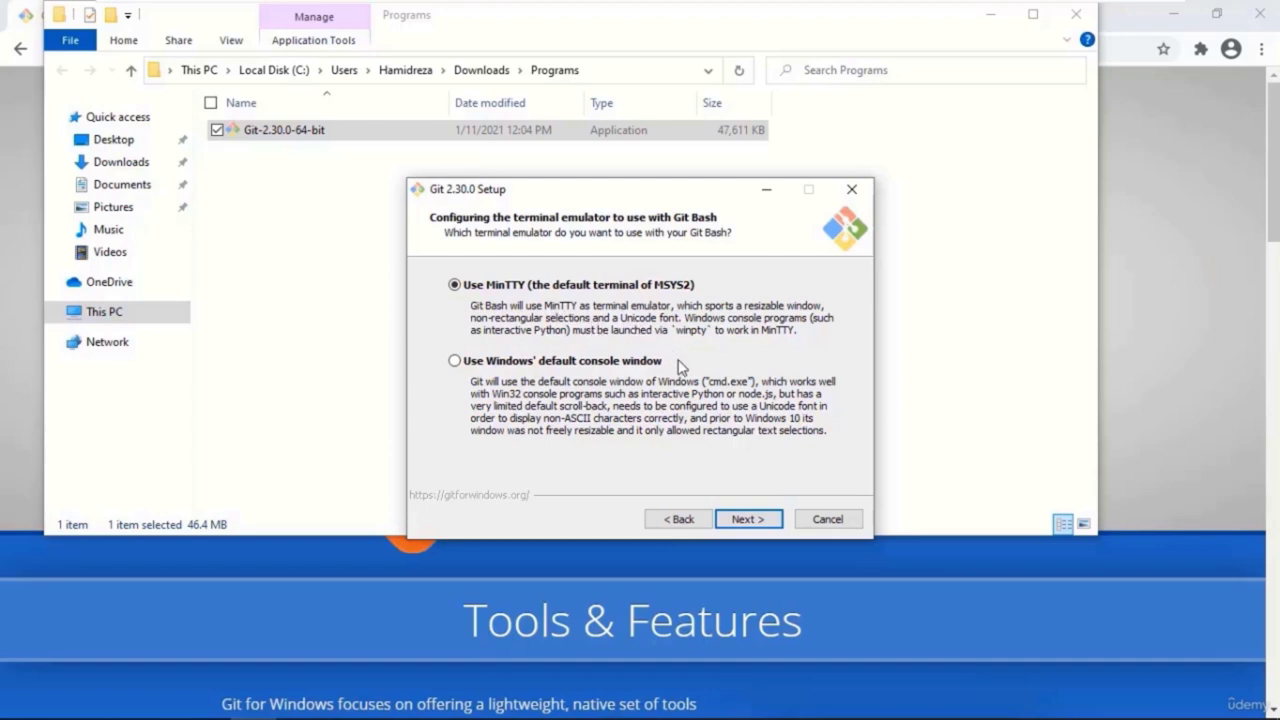
# Step: Accept MinTTY as terminal, fast-forward or merge for git pull, Git Credential Manager Core, and file system caching without symbolic links
pyautogui.click(760, 519)
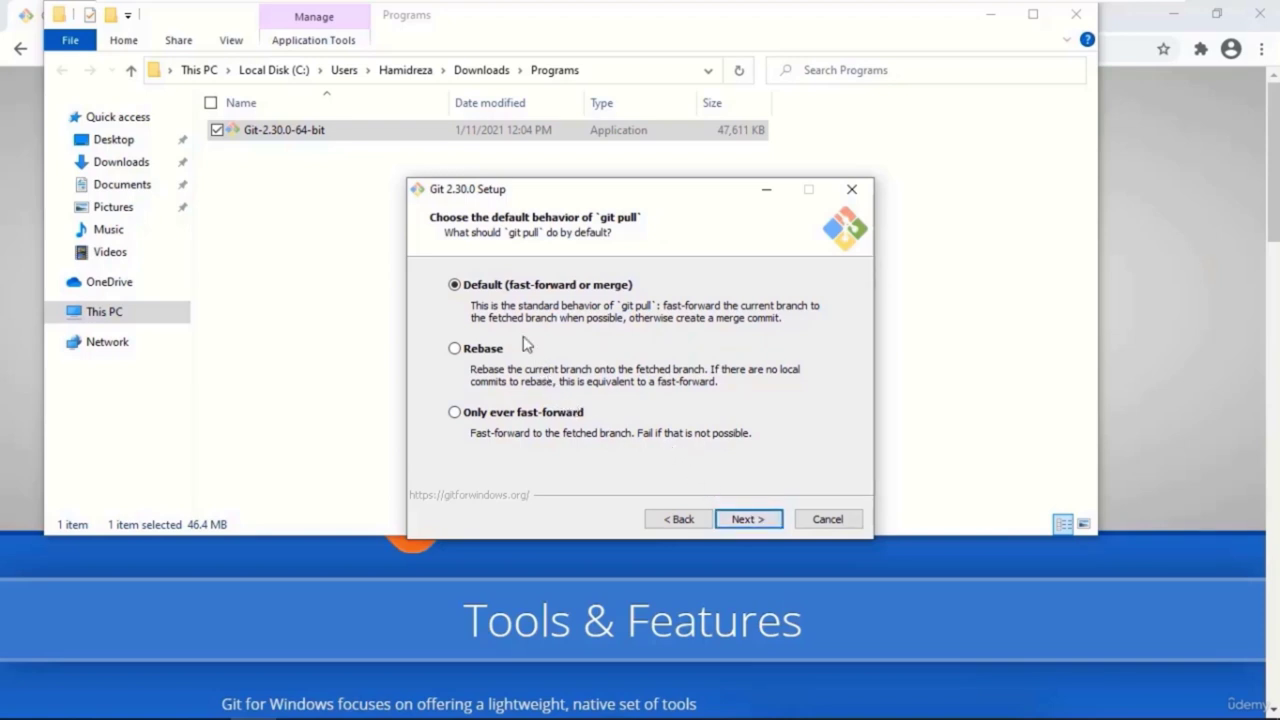
pyautogui.click(737, 524)
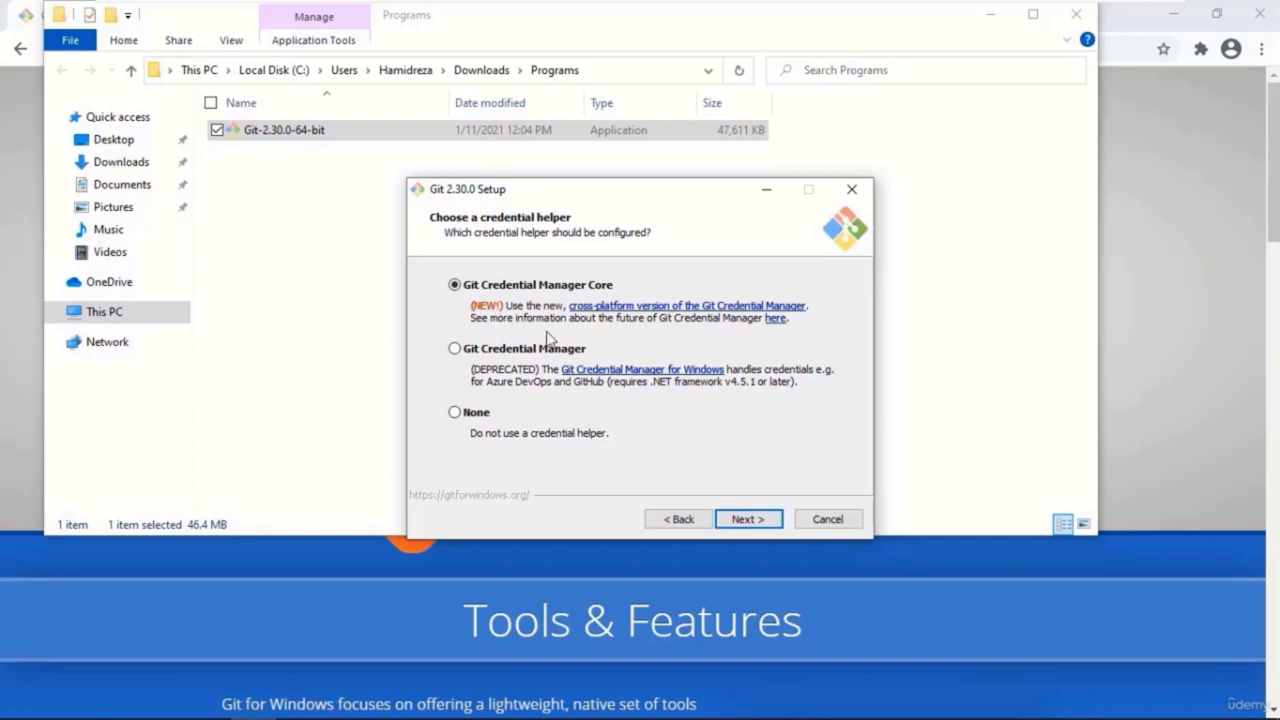
pyautogui.click(745, 521)
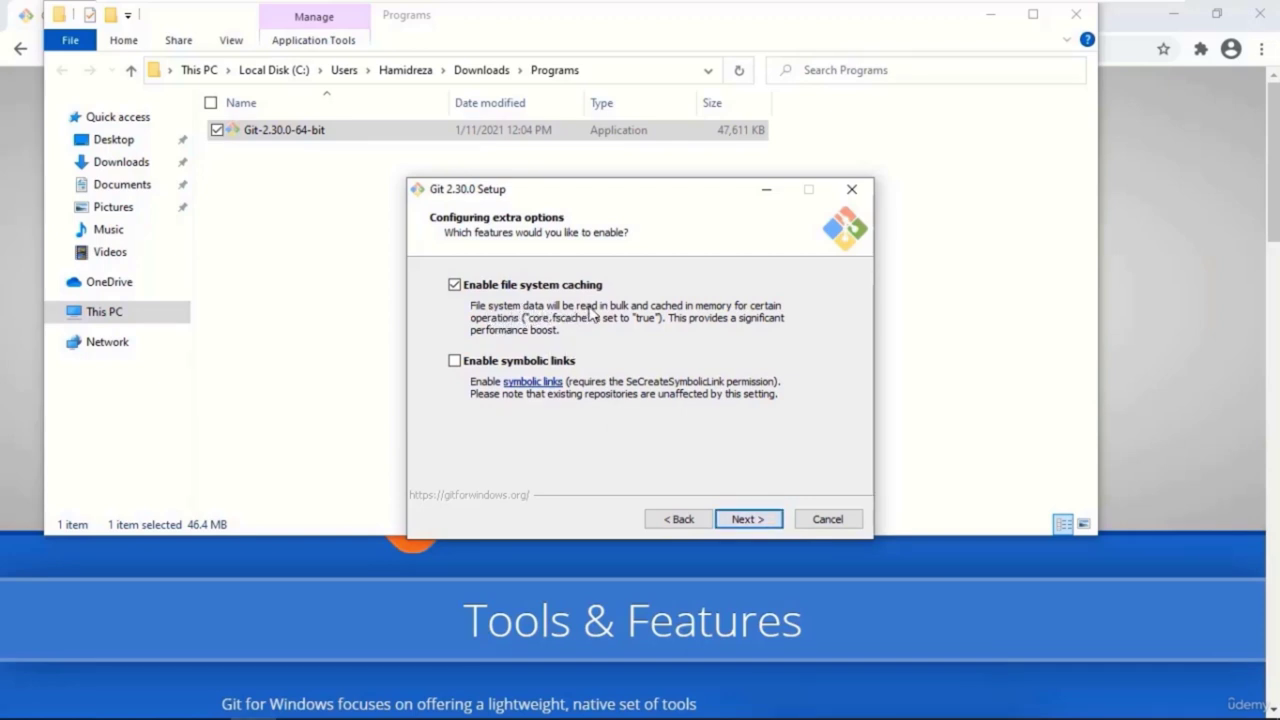
pyautogui.click(743, 521)
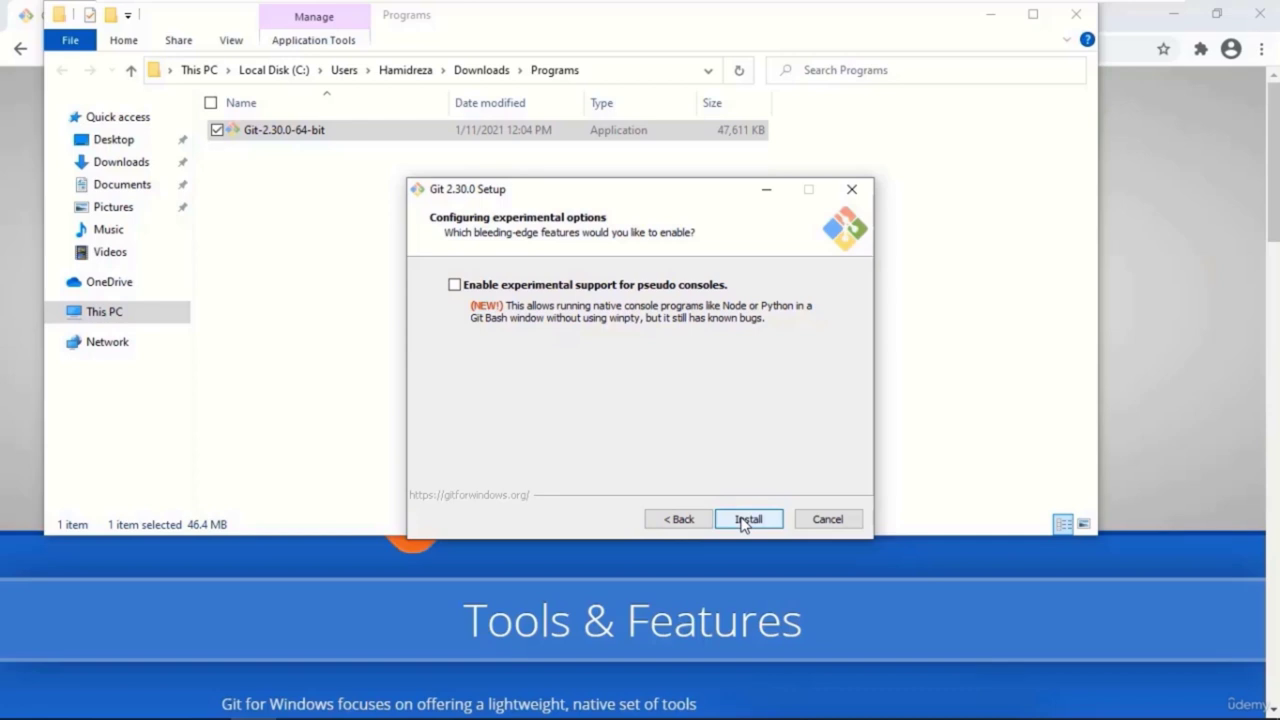
# Step: Install Git without experimental pseudo console support, finish the setup wizard, and close the release notes
pyautogui.click(748, 520)
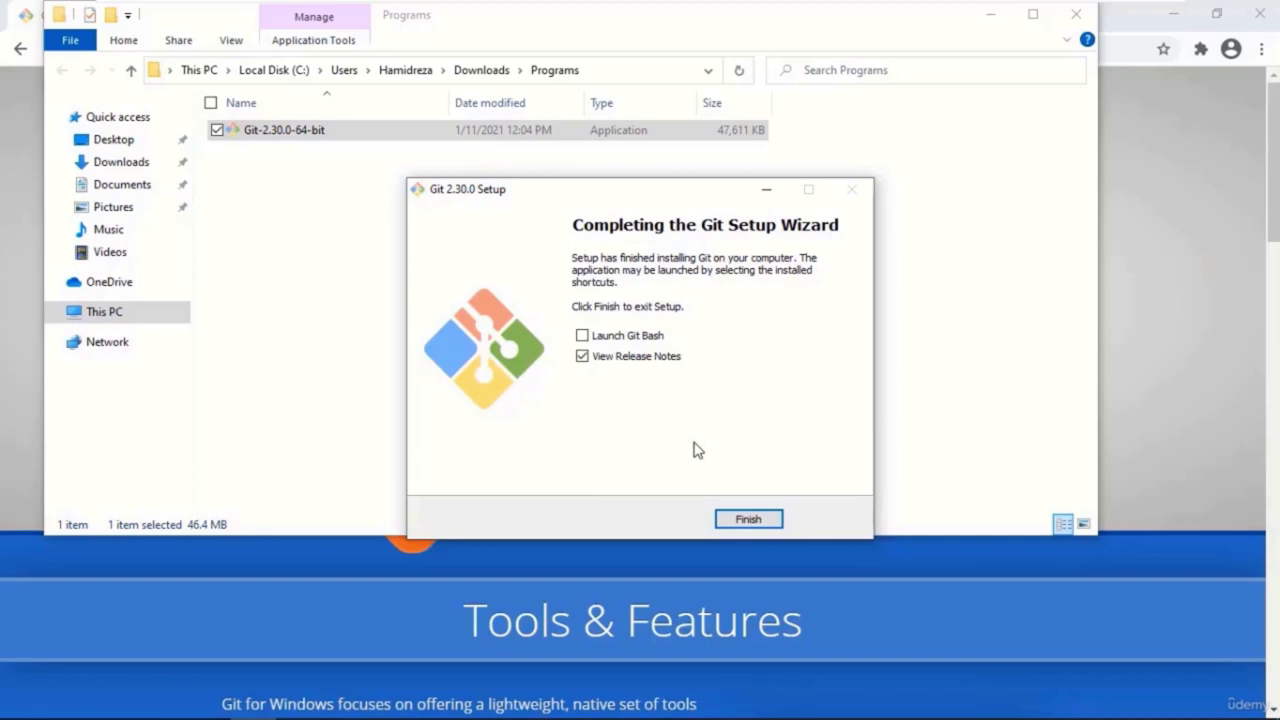
pyautogui.click(749, 519)
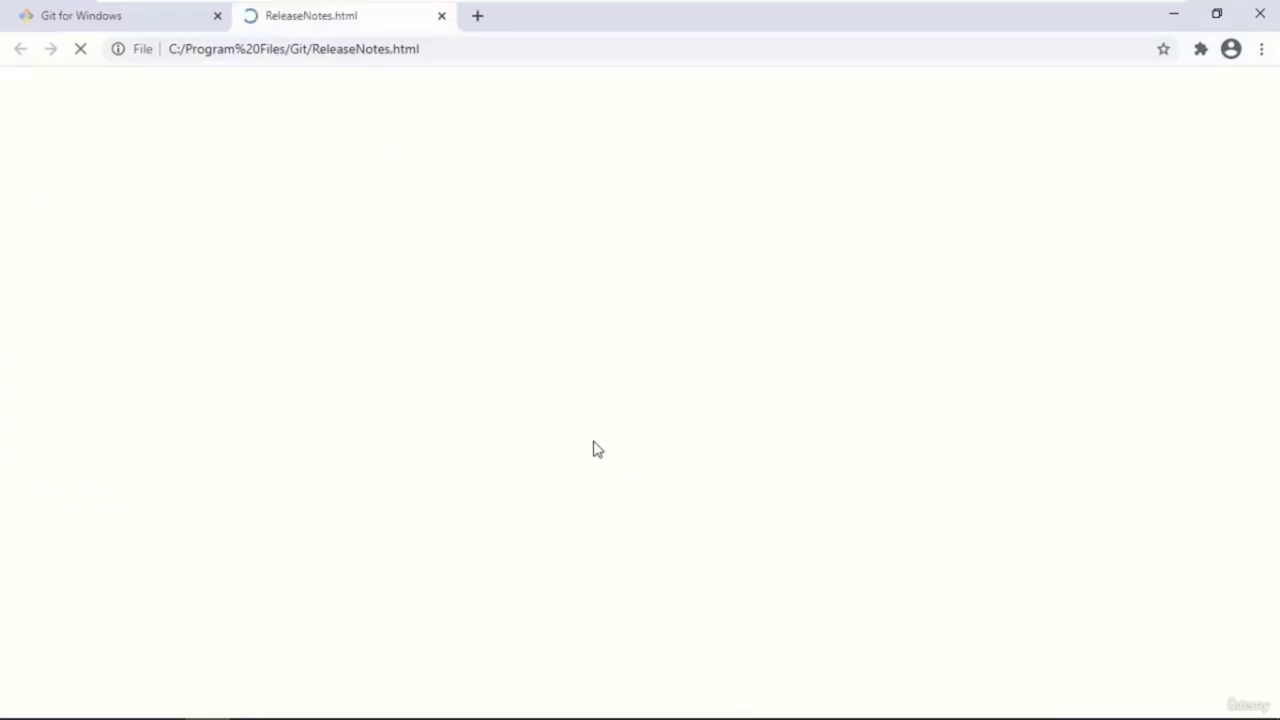
pyautogui.click(1262, 15)
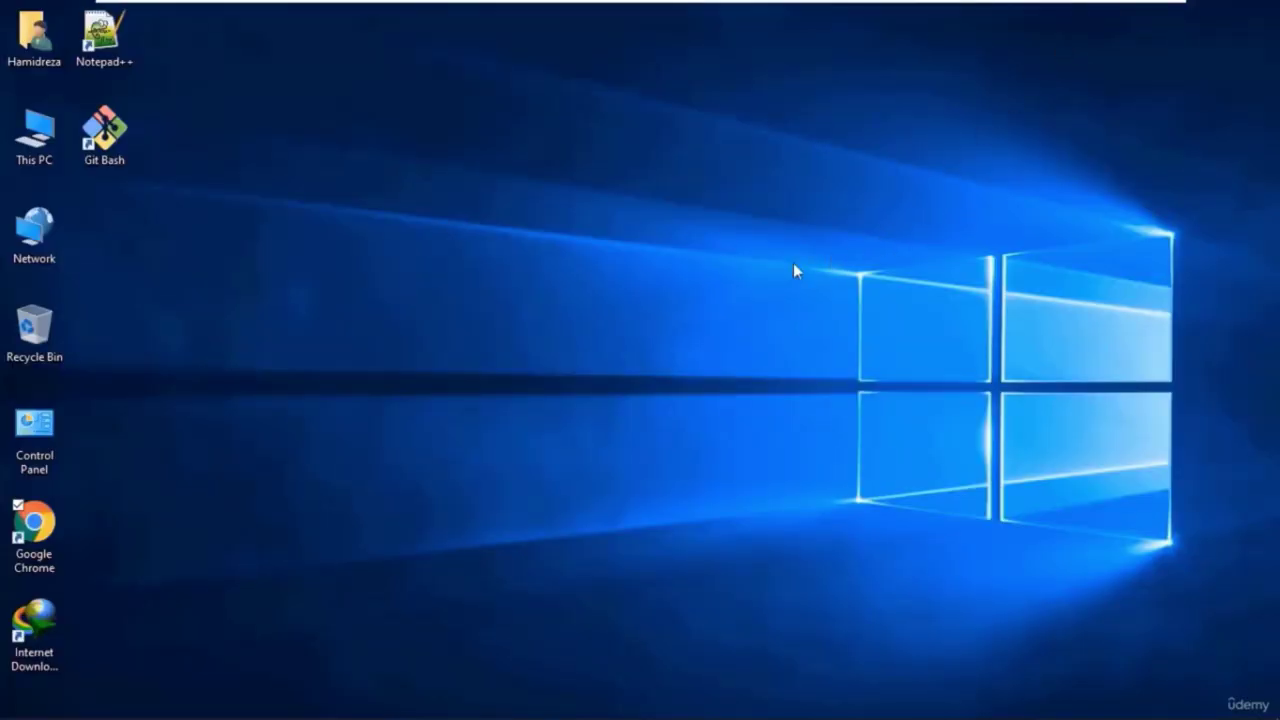
# Step: Launch Git Bash from the desktop, maximize its window, and list the home directory with ls
pyautogui.click(116, 152)
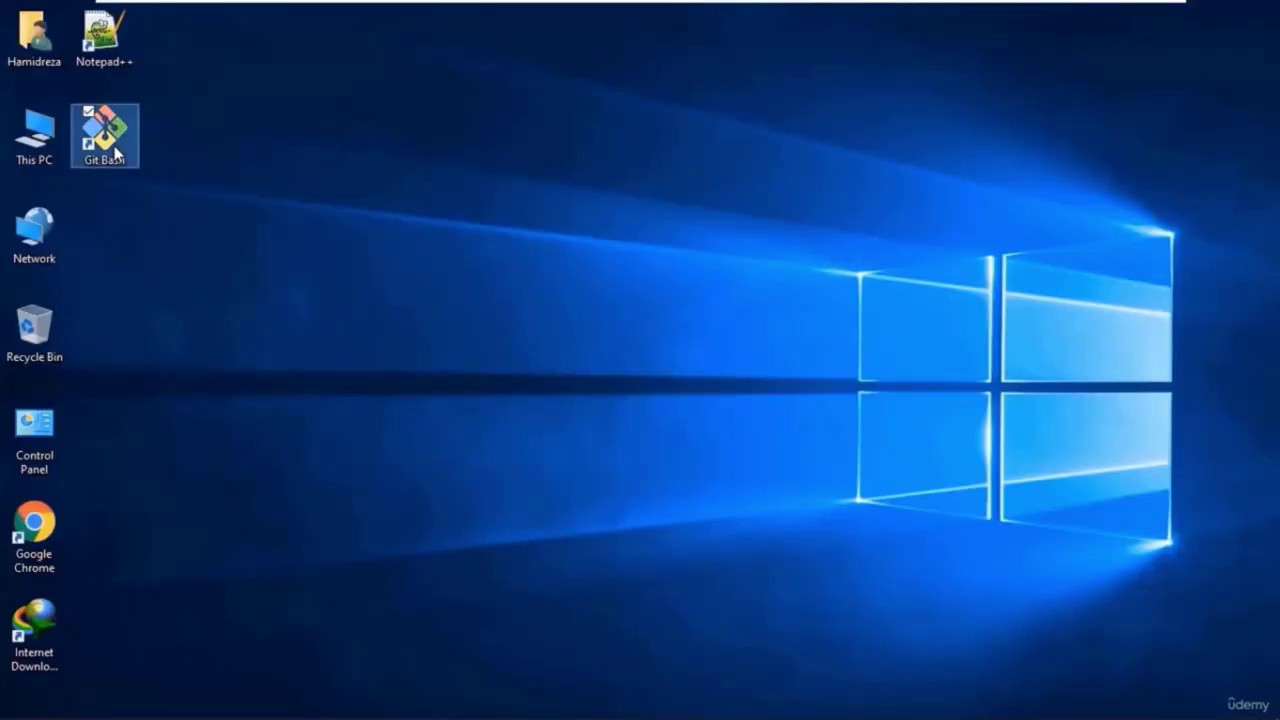
pyautogui.doubleClick(116, 152)
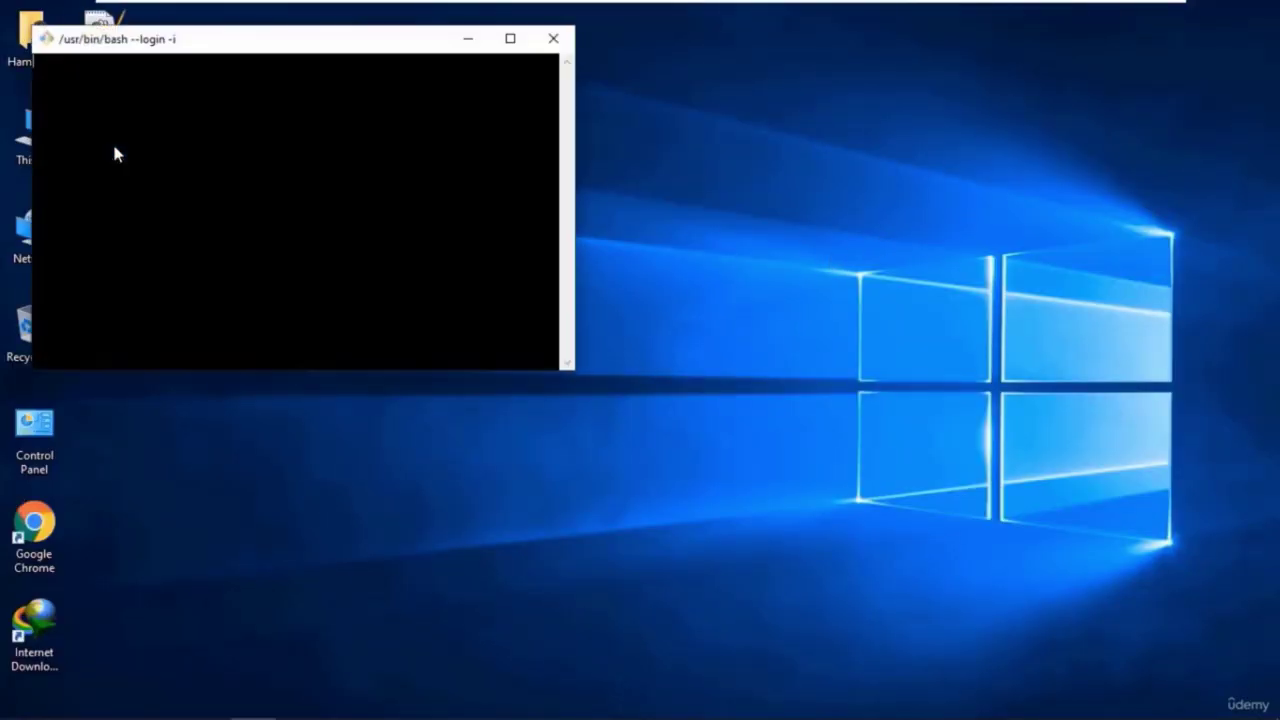
pyautogui.click(512, 42)
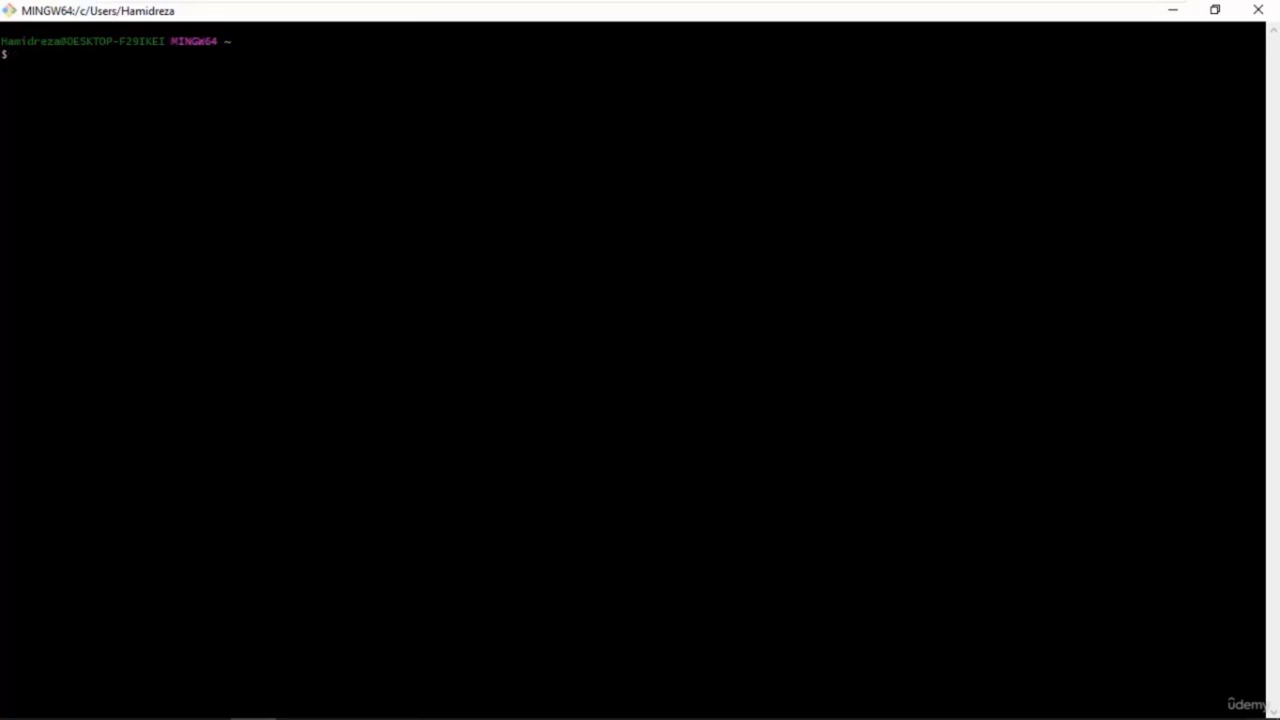
pyautogui.write('ls')
pyautogui.press('Return')
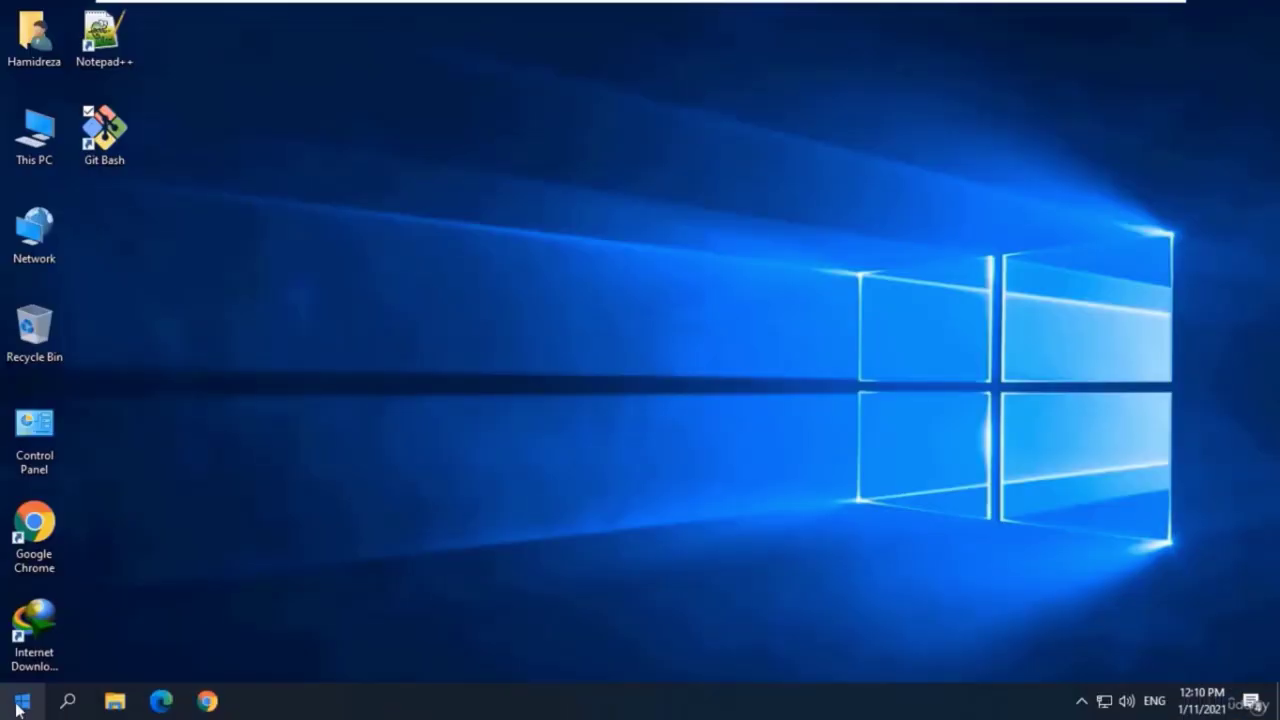
# Step: Find and open the Windows Command Prompt, and list the user folder's contents with dir
pyautogui.click(22, 700)
pyautogui.write('cmd')
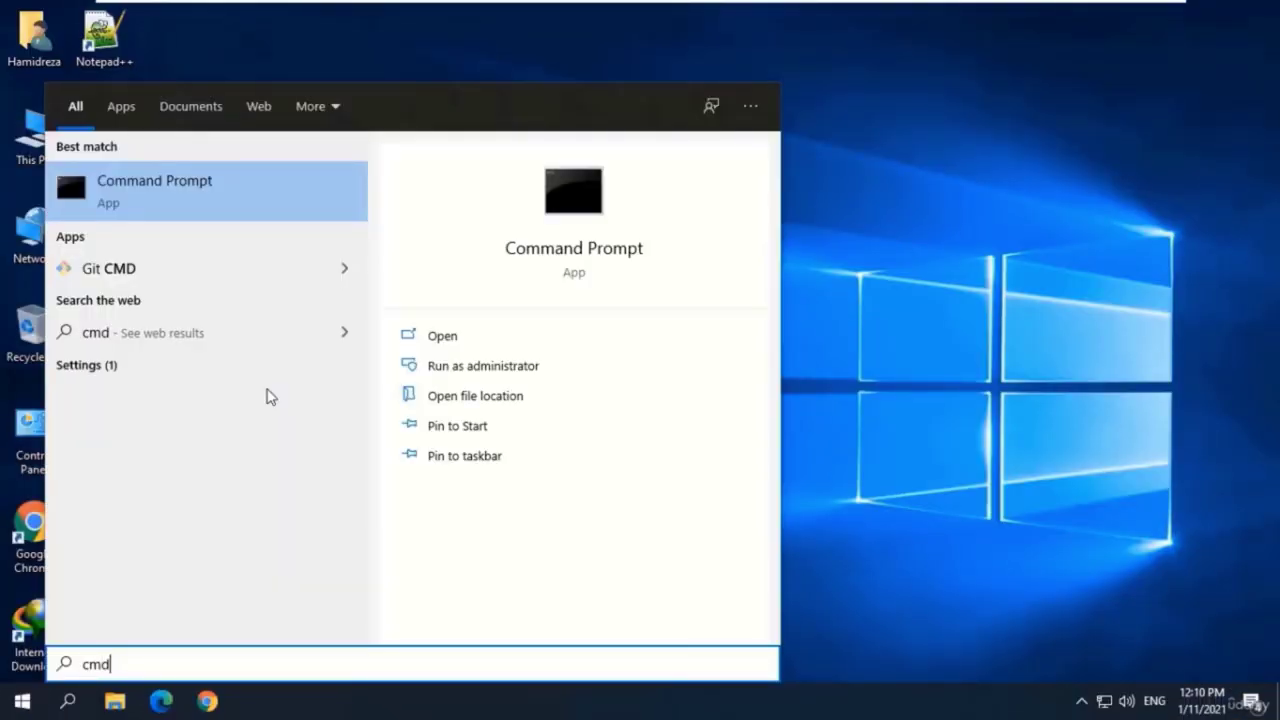
pyautogui.click(236, 192)
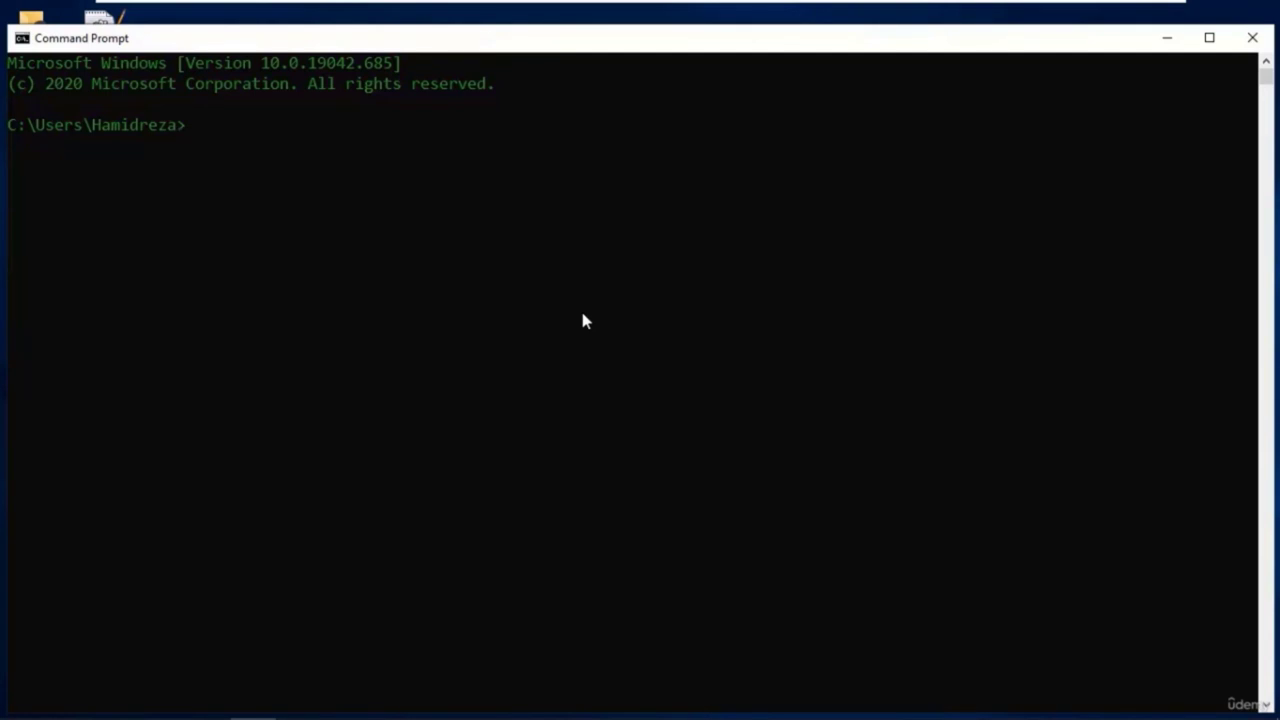
pyautogui.write('dir')
pyautogui.press('Return')
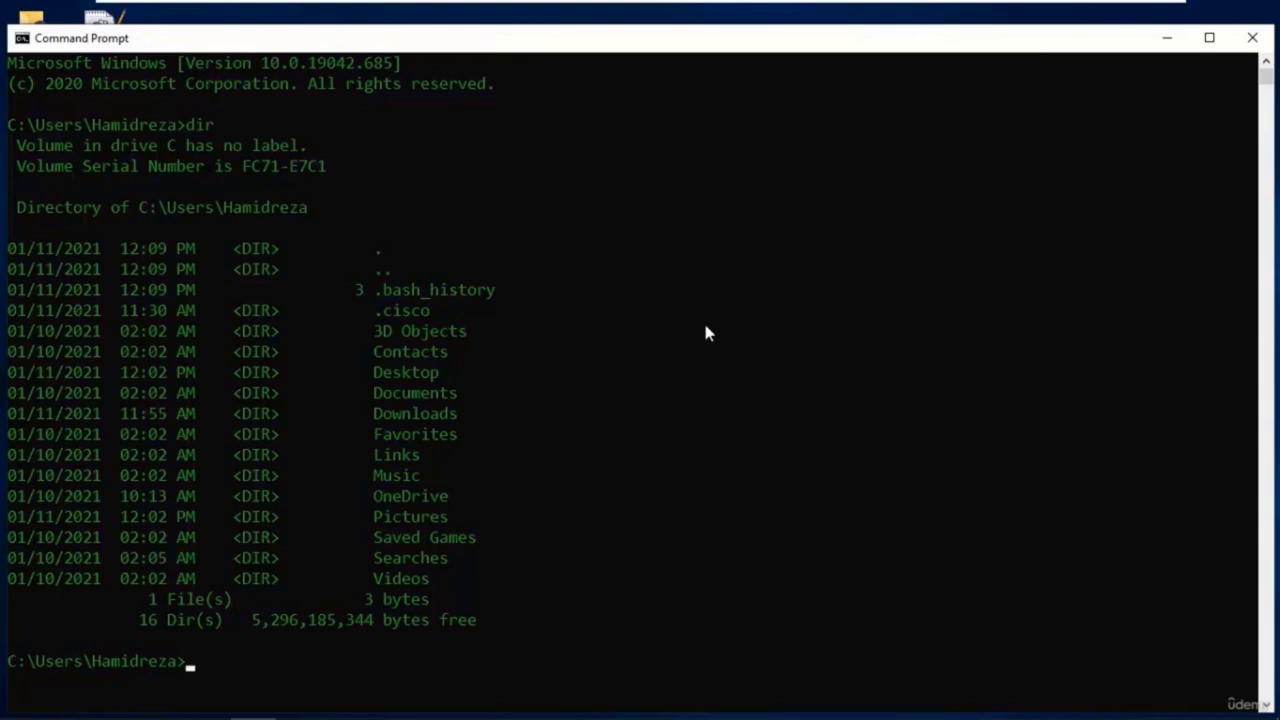
# Step: Close the Command Prompt, switch to Google Chrome and open golang.org/dl
pyautogui.click(1252, 40)
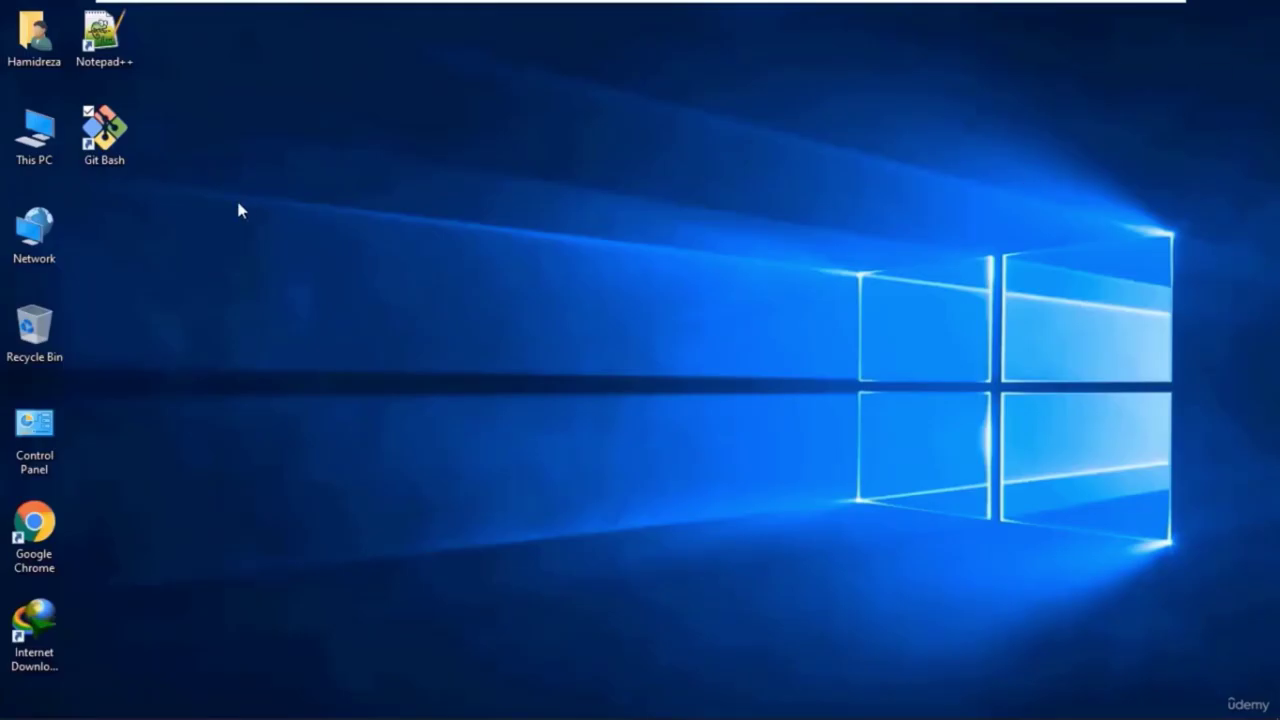
pyautogui.click(34, 533)
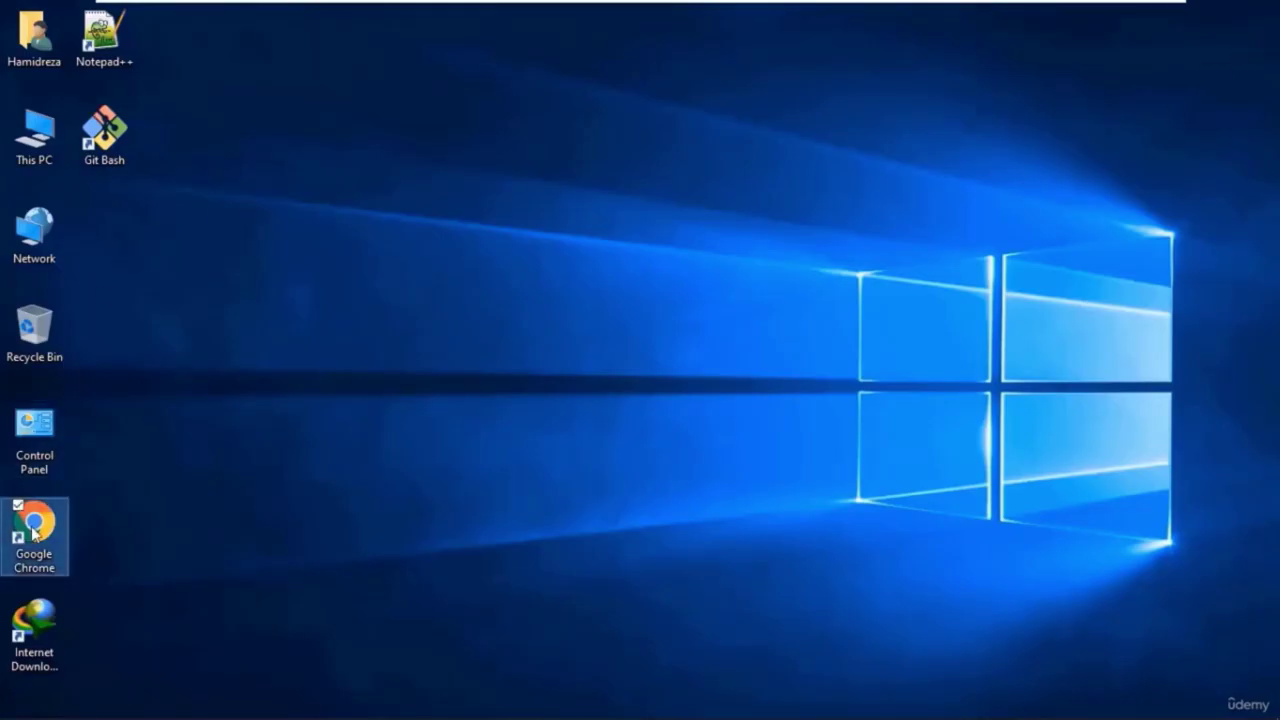
pyautogui.doubleClick(34, 533)
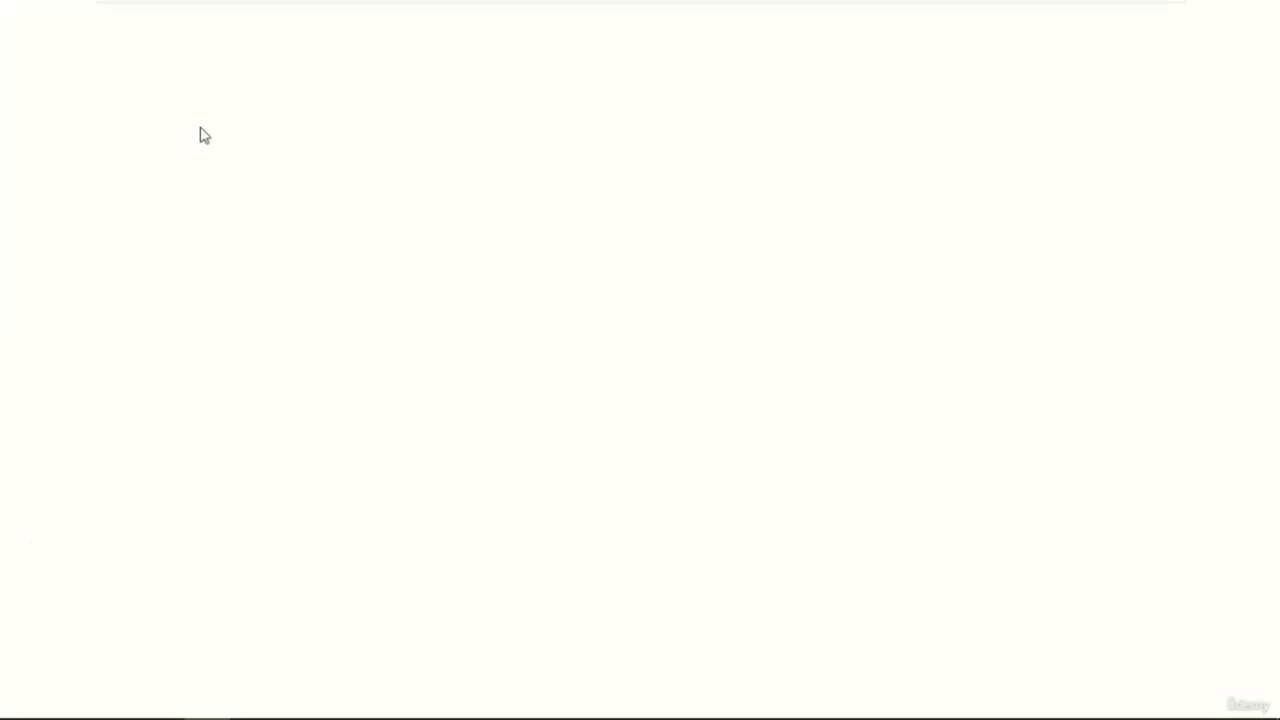
pyautogui.click(246, 52)
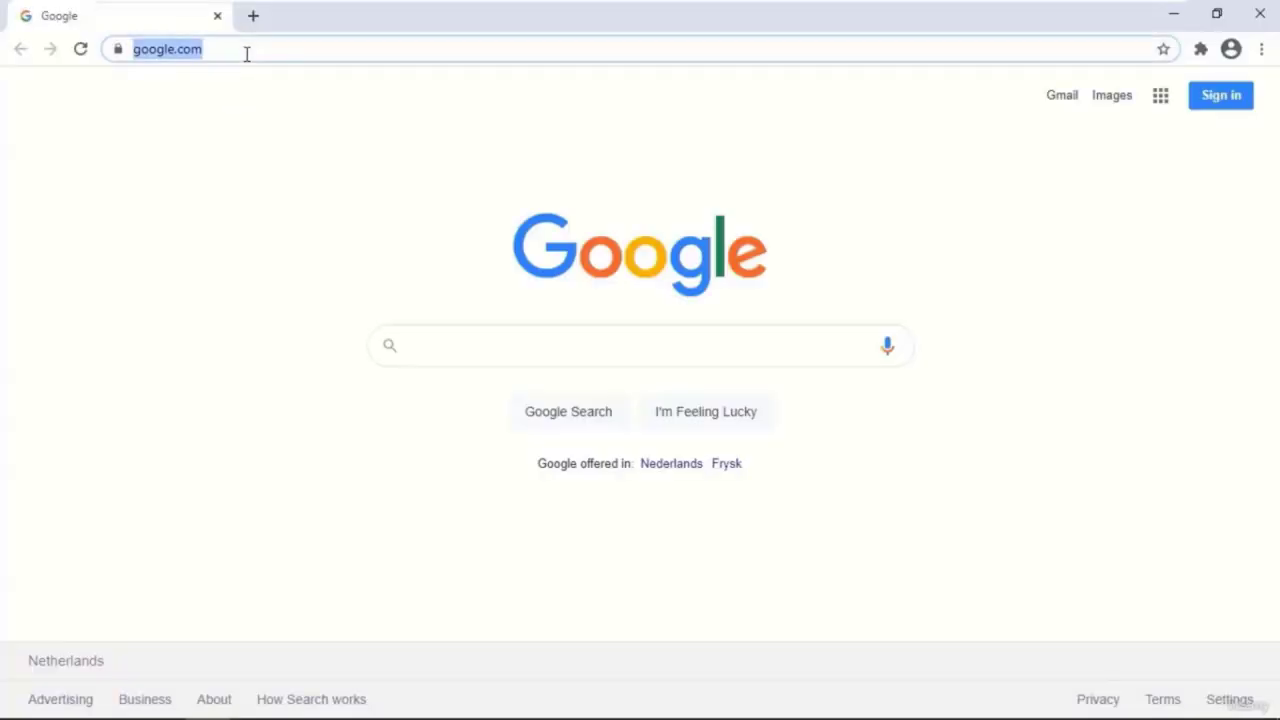
pyautogui.write('golang')
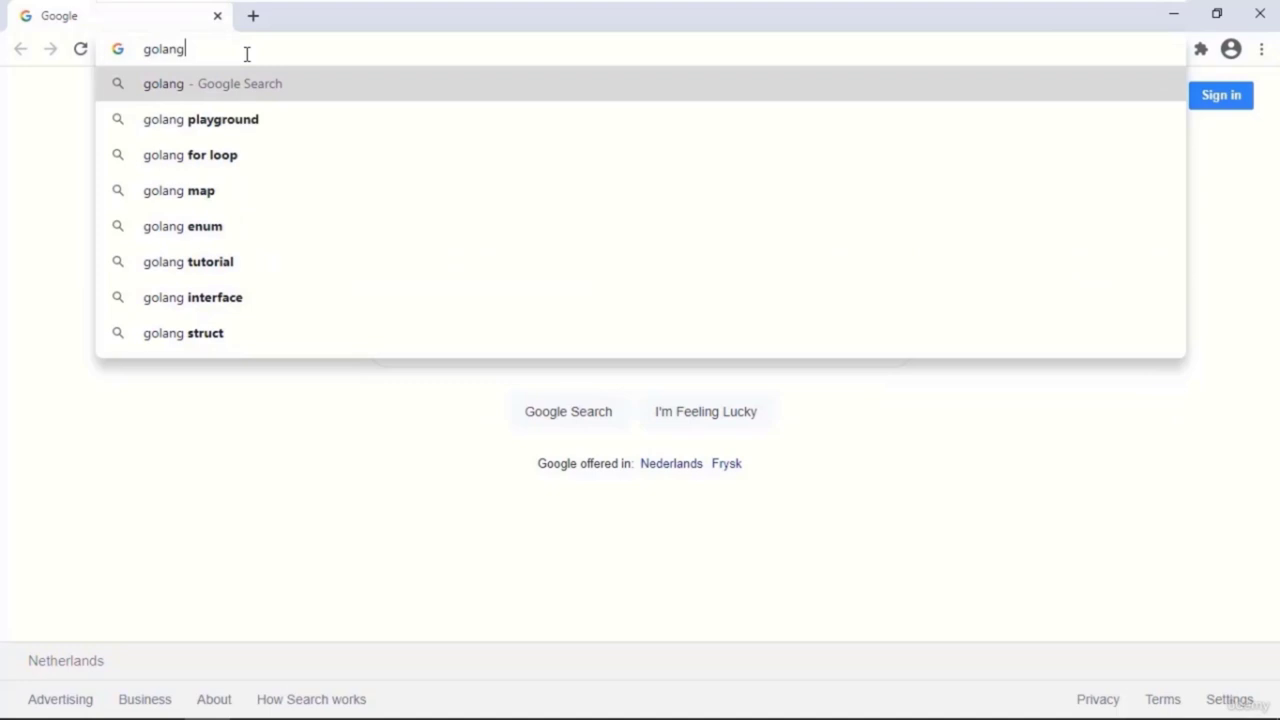
pyautogui.write('.org/')
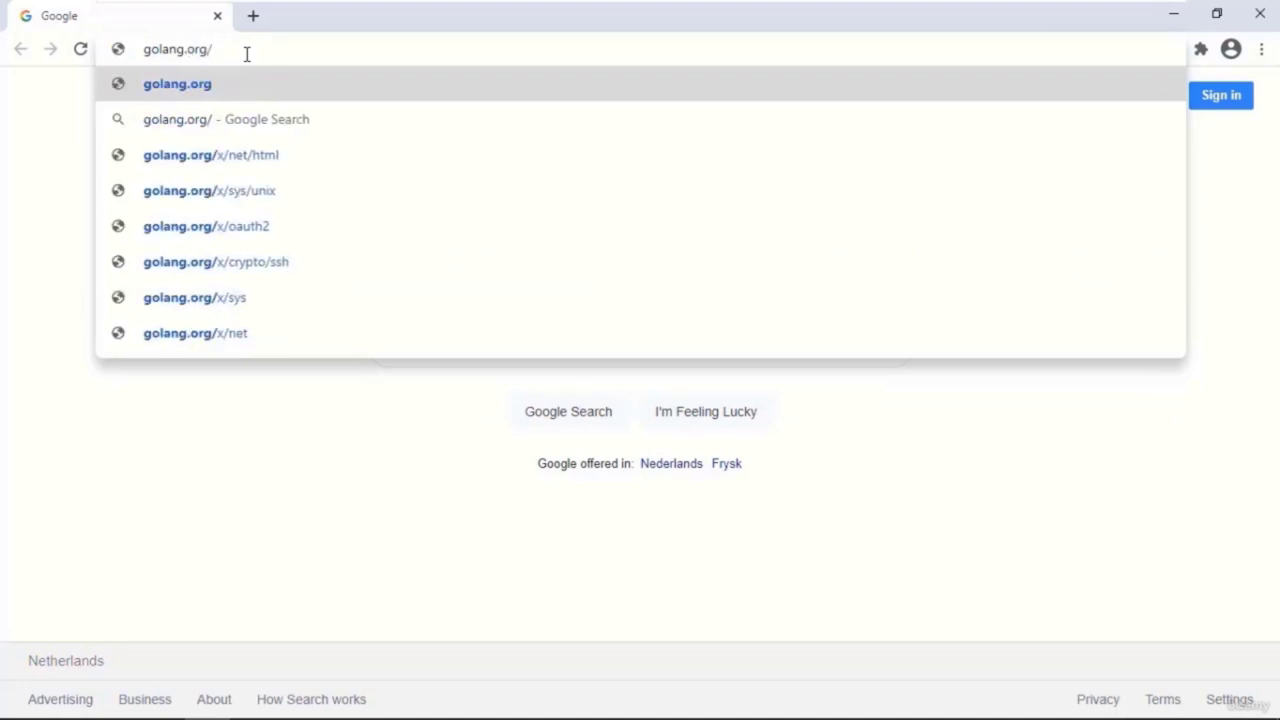
pyautogui.write('dl')
pyautogui.press('Return')
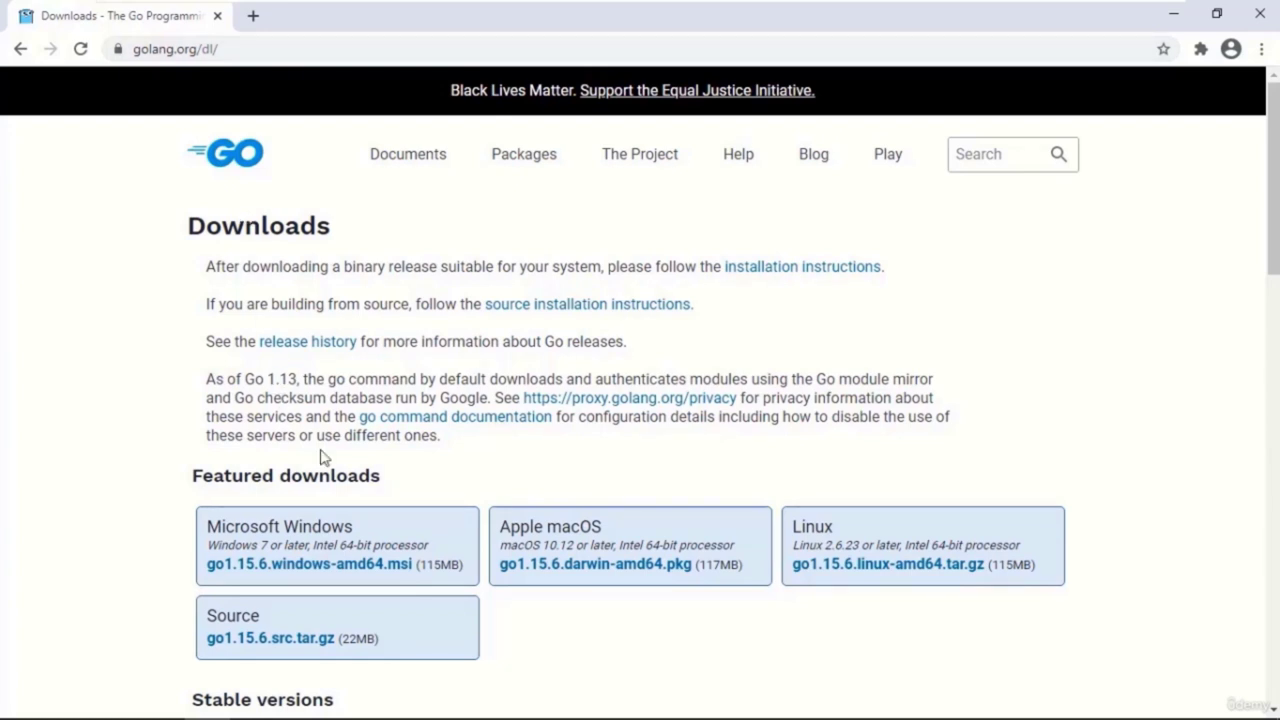
# Step: Download the Windows installer go1.15.6.windows-amd64.msi and open the folder it is saved in
pyautogui.click(295, 572)
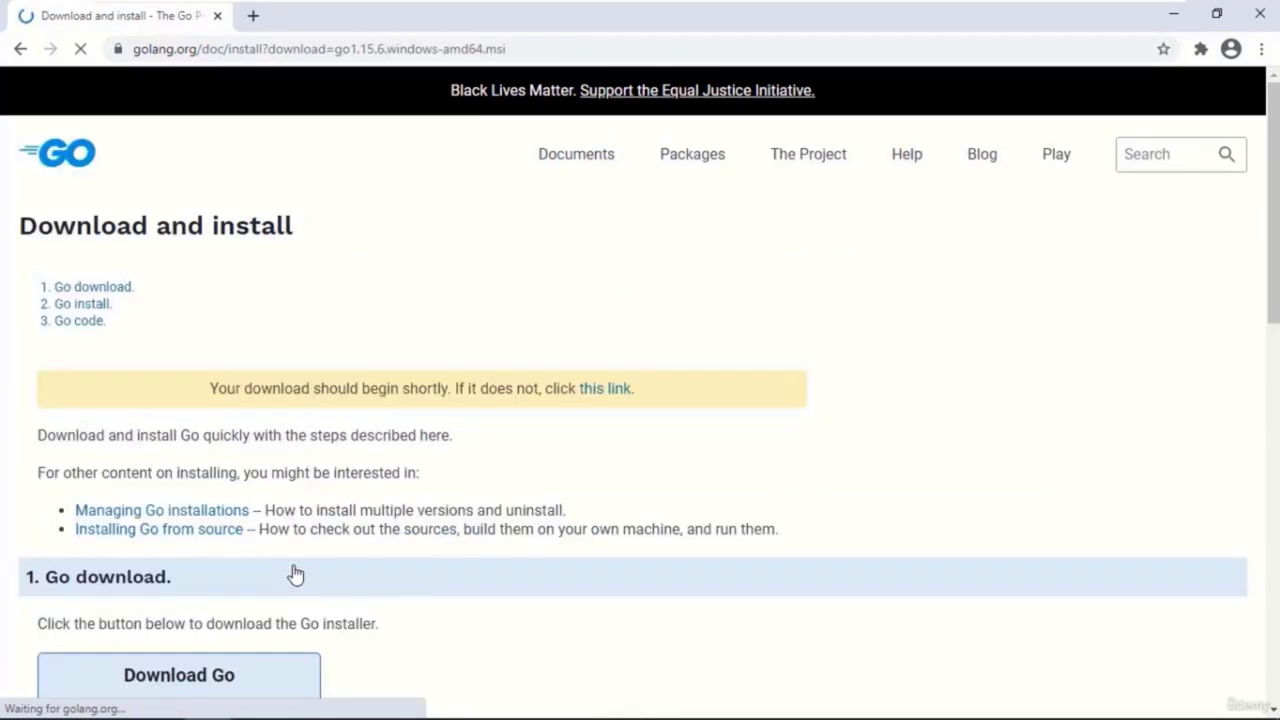
pyautogui.scroll(-5, 305, 560)
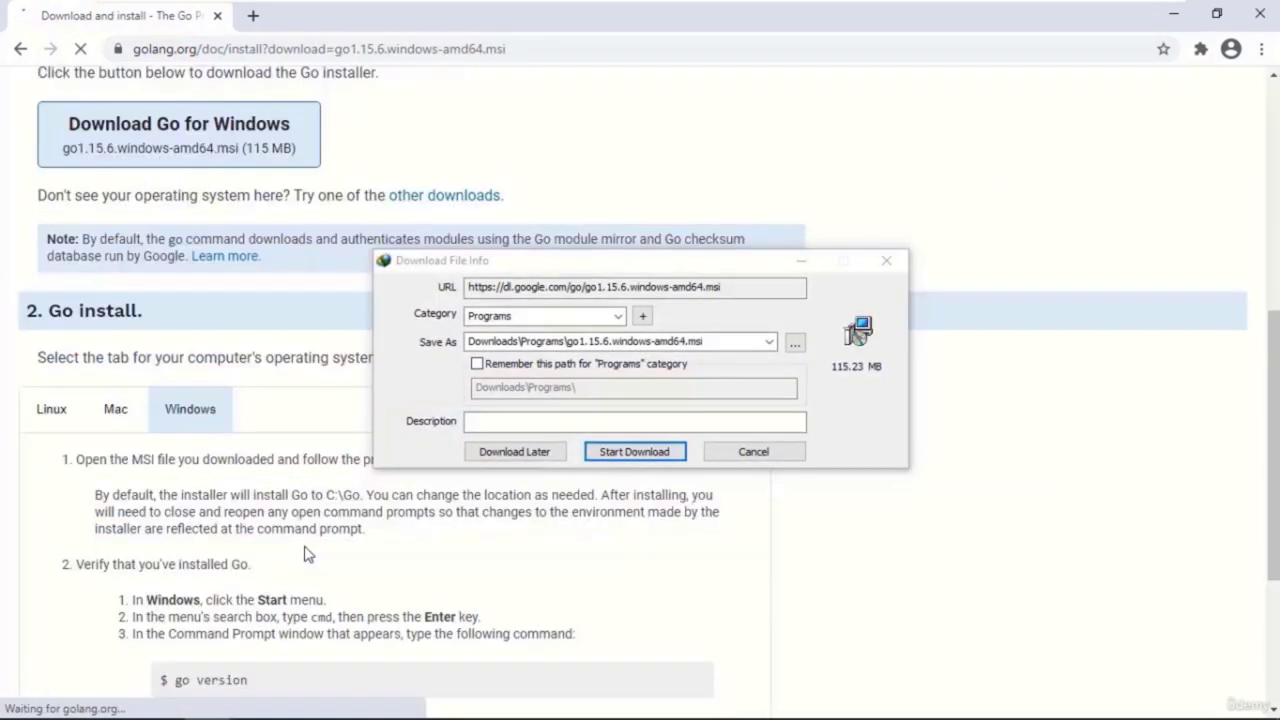
pyautogui.click(619, 458)
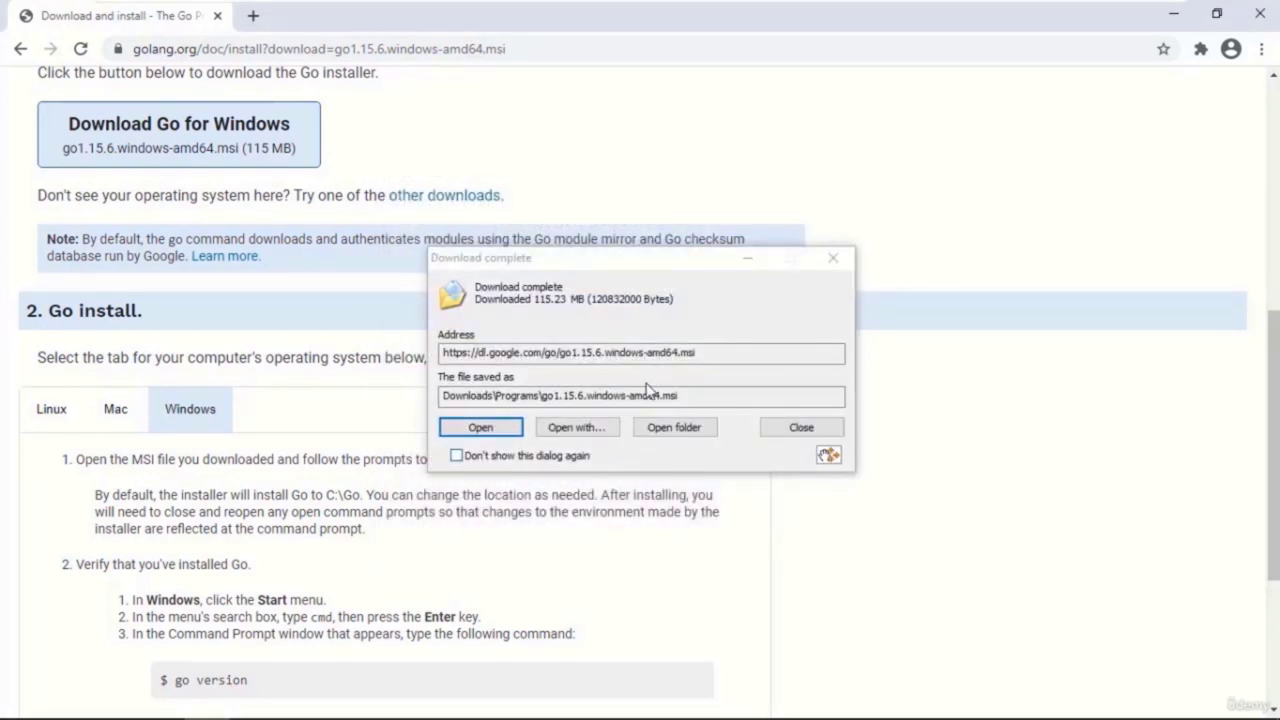
pyautogui.click(648, 429)
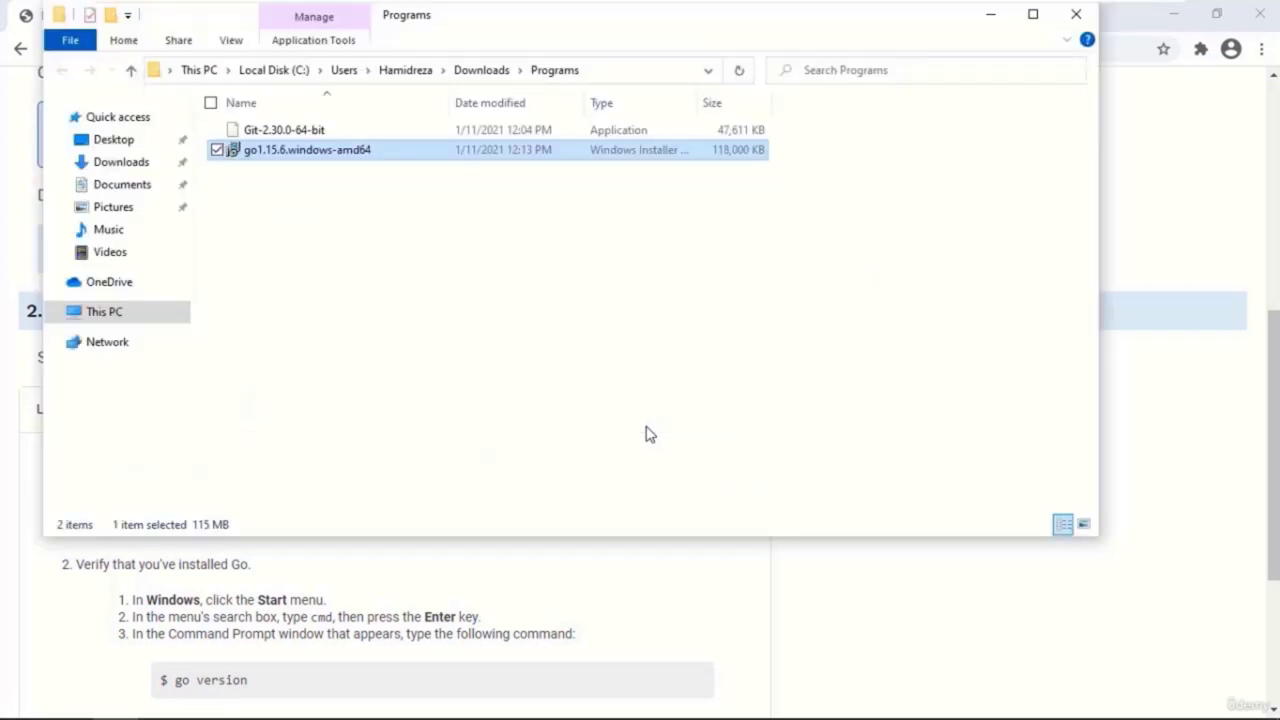
# Step: Install Go 1.15.6 to C:\Go\ with the license terms accepted, and close the setup wizard, the download folder and the browser
pyautogui.rightClick(357, 158)
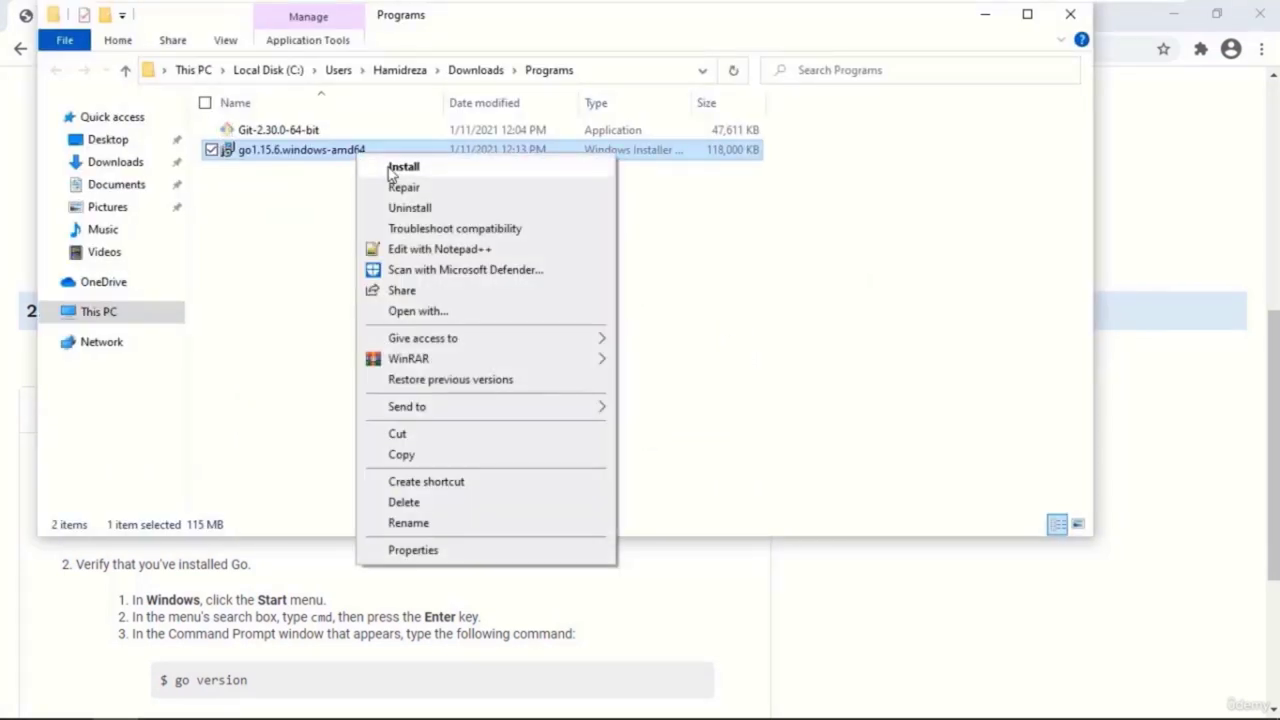
pyautogui.click(403, 167)
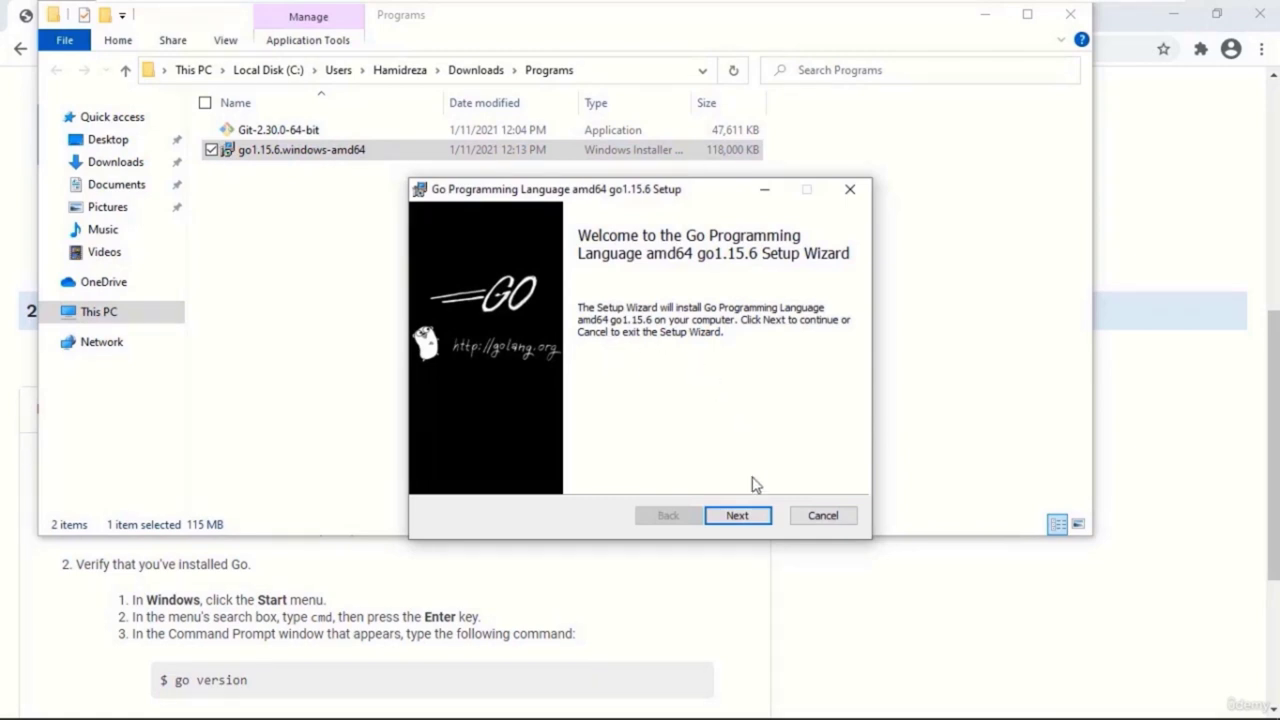
pyautogui.click(738, 515)
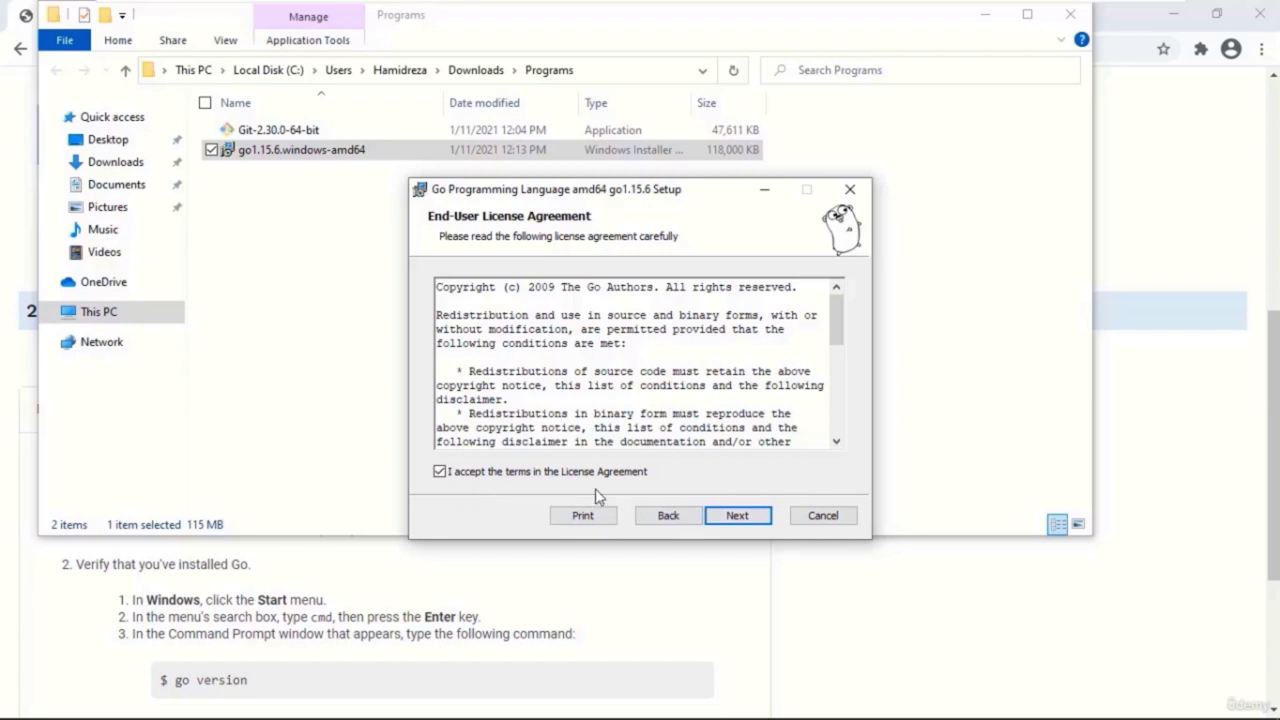
pyautogui.click(758, 519)
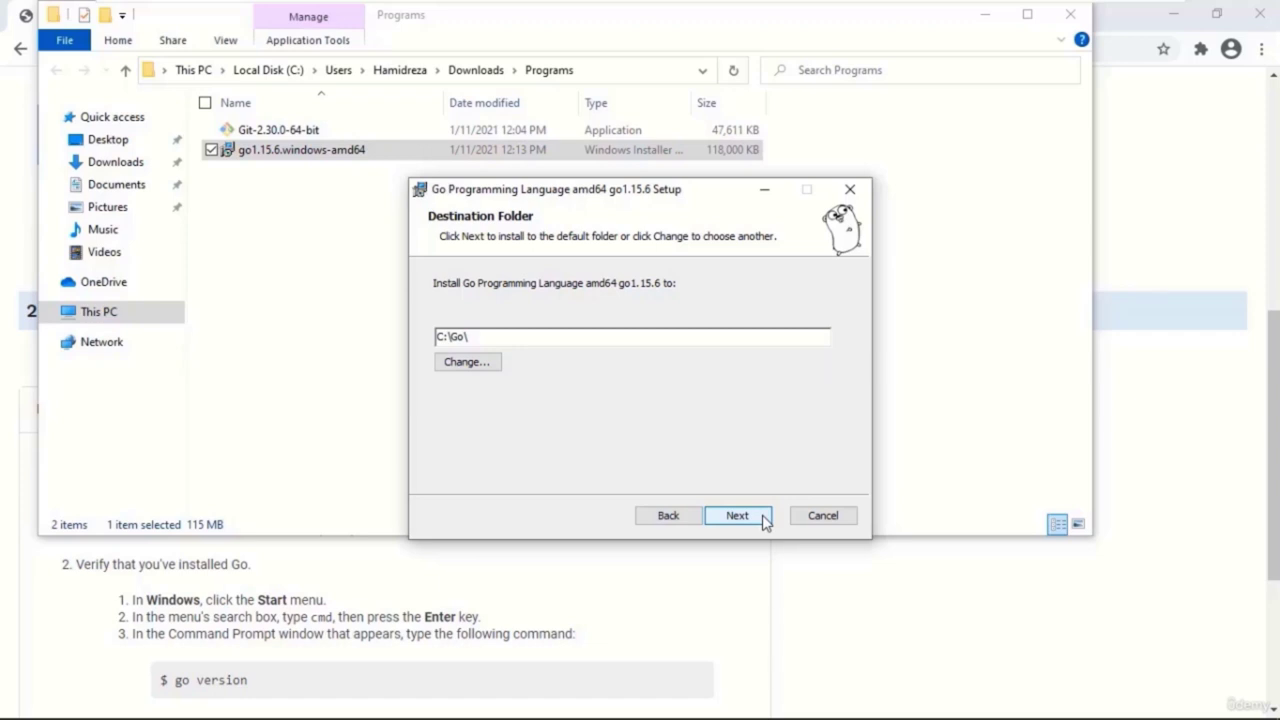
pyautogui.click(765, 520)
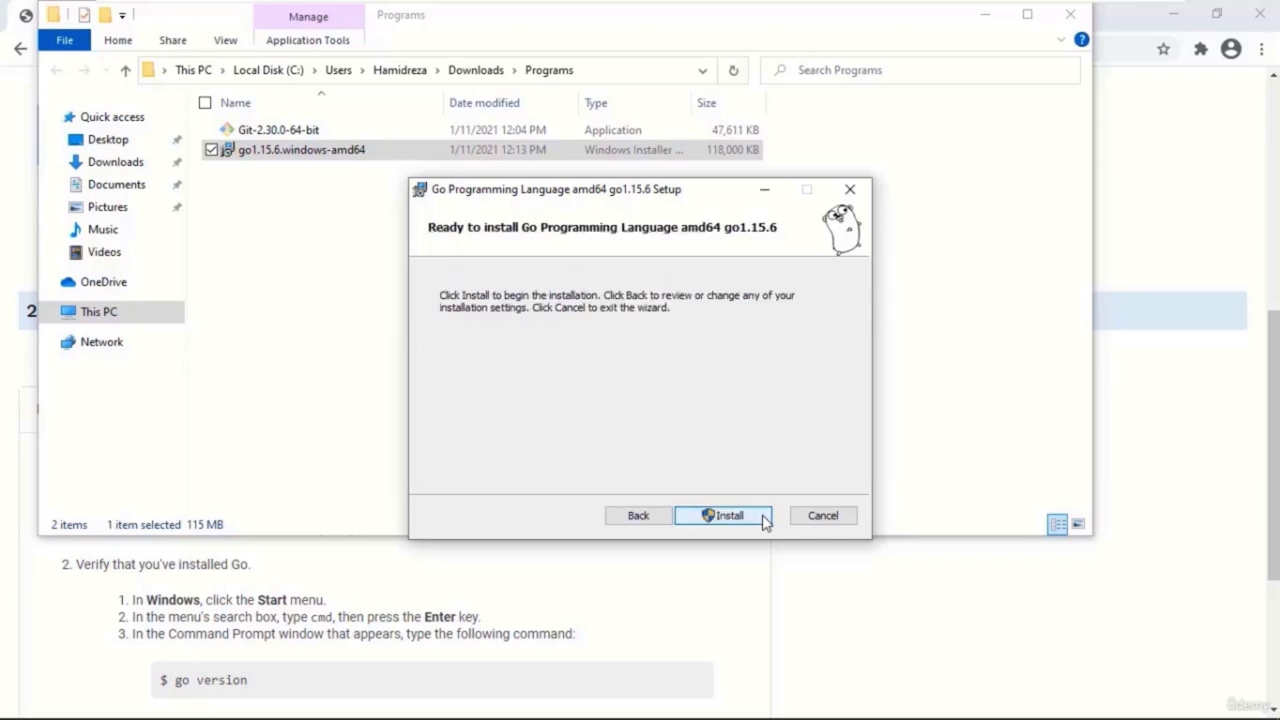
pyautogui.click(760, 522)
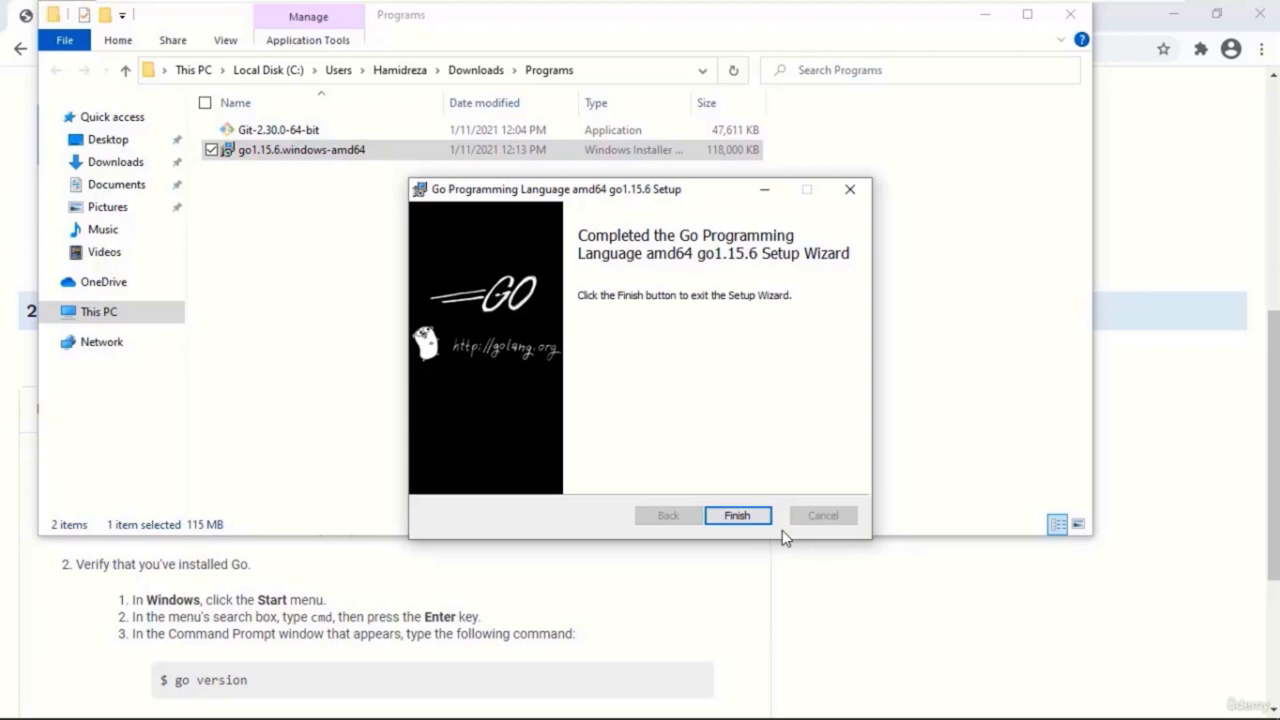
pyautogui.click(764, 521)
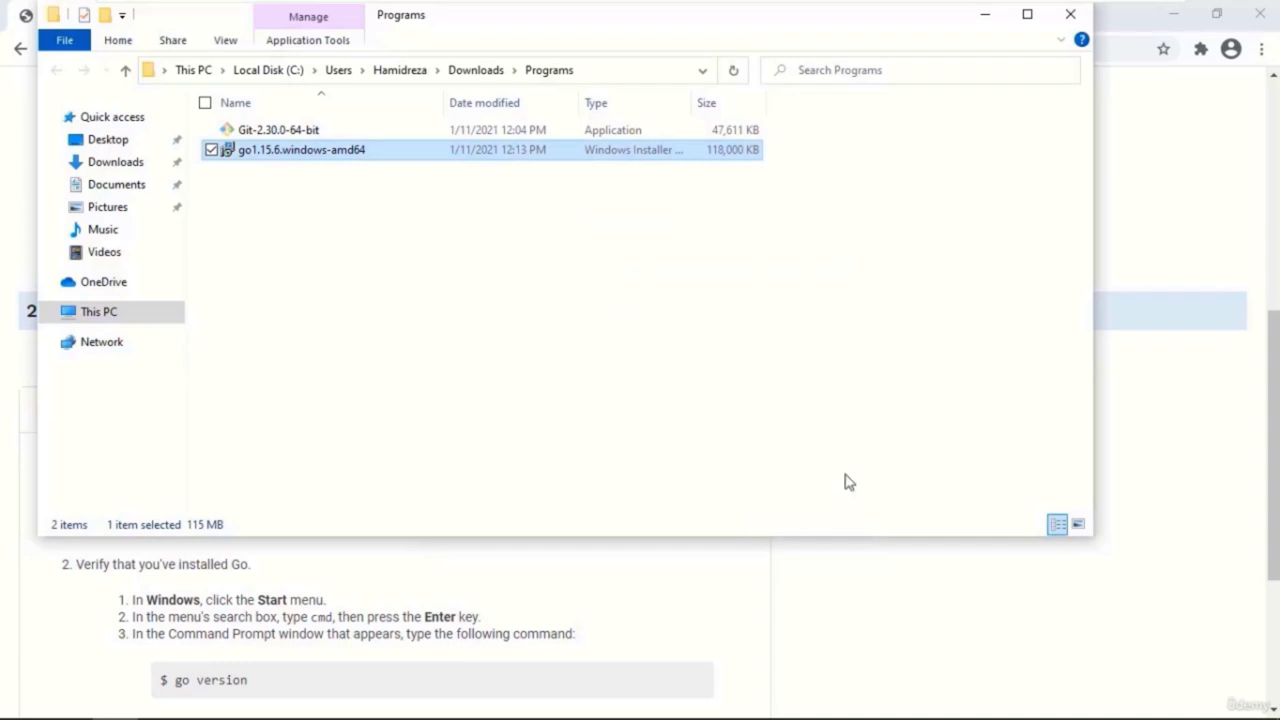
pyautogui.click(1069, 25)
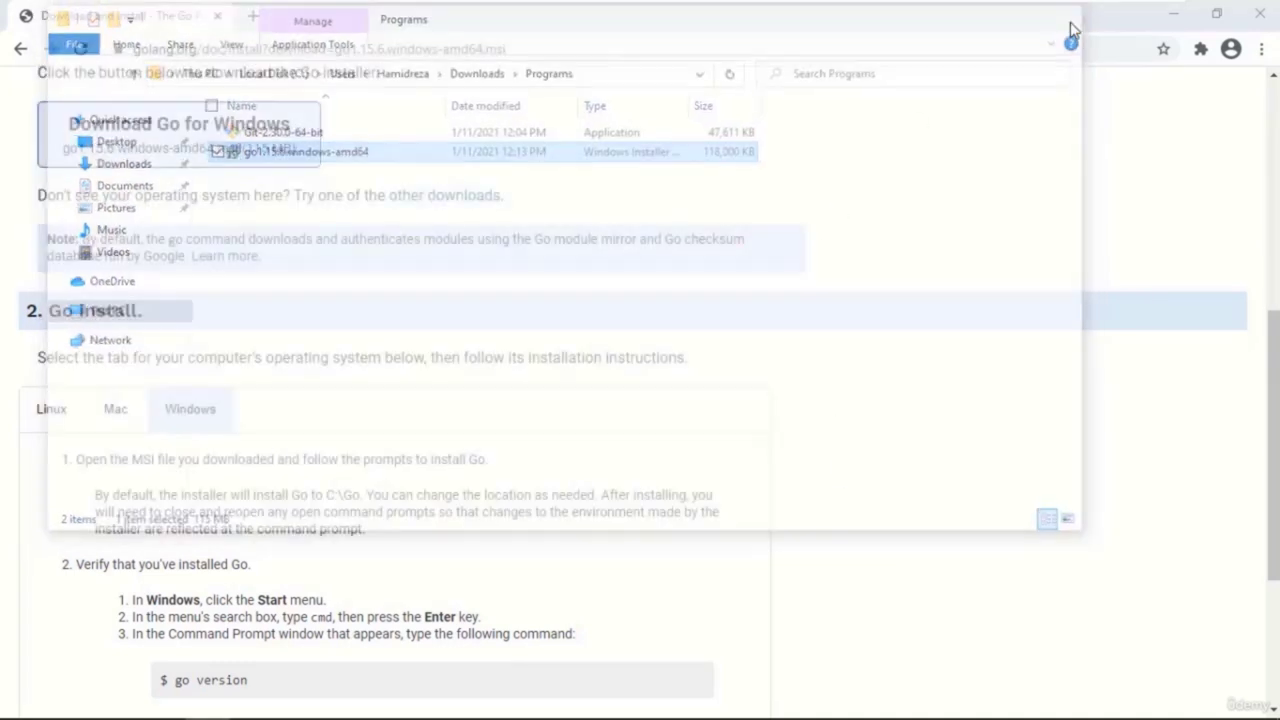
pyautogui.click(1257, 22)
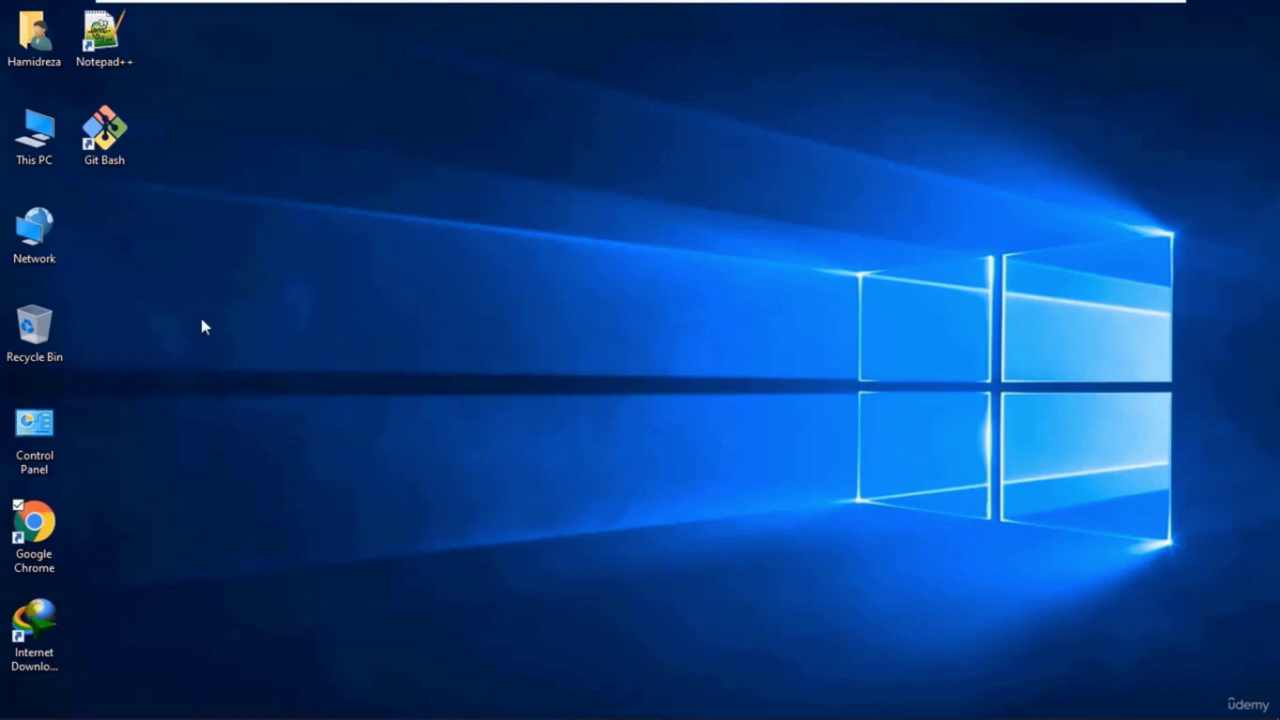
# Step: Create a folder named go in the user's home folder under C:\Users
pyautogui.doubleClick(34, 135)
pyautogui.doubleClick(414, 388)
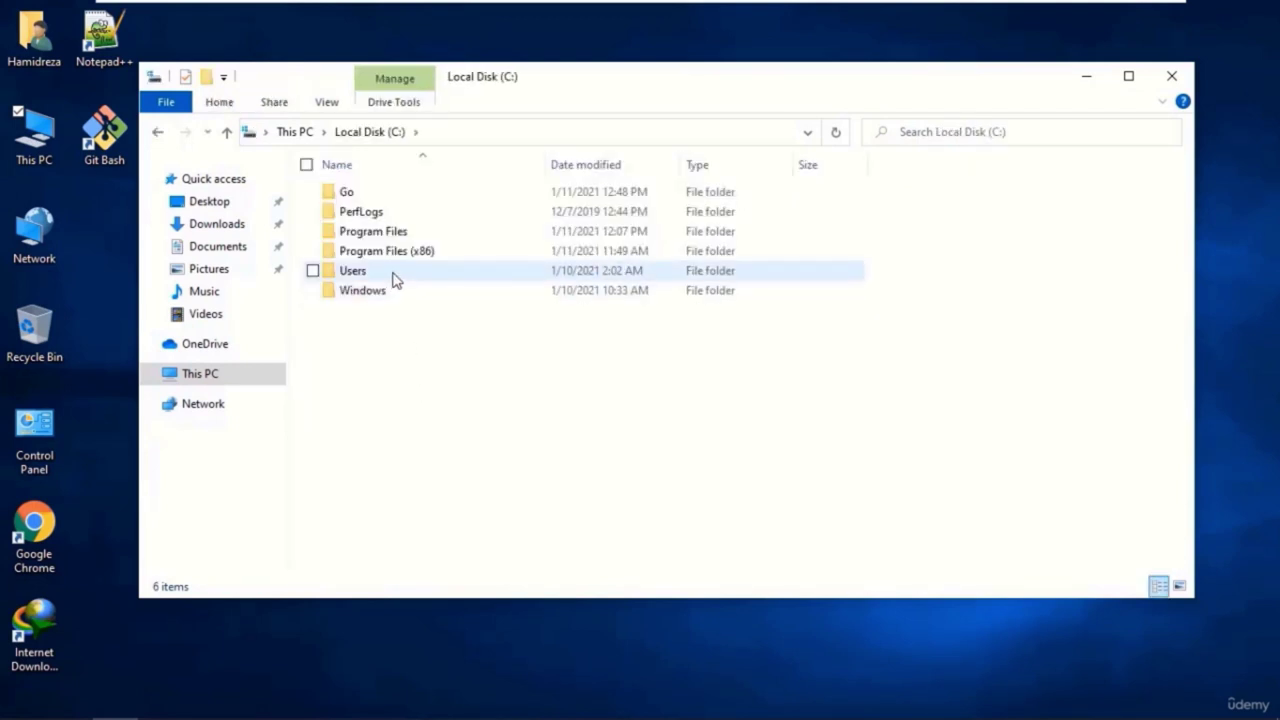
pyautogui.doubleClick(393, 280)
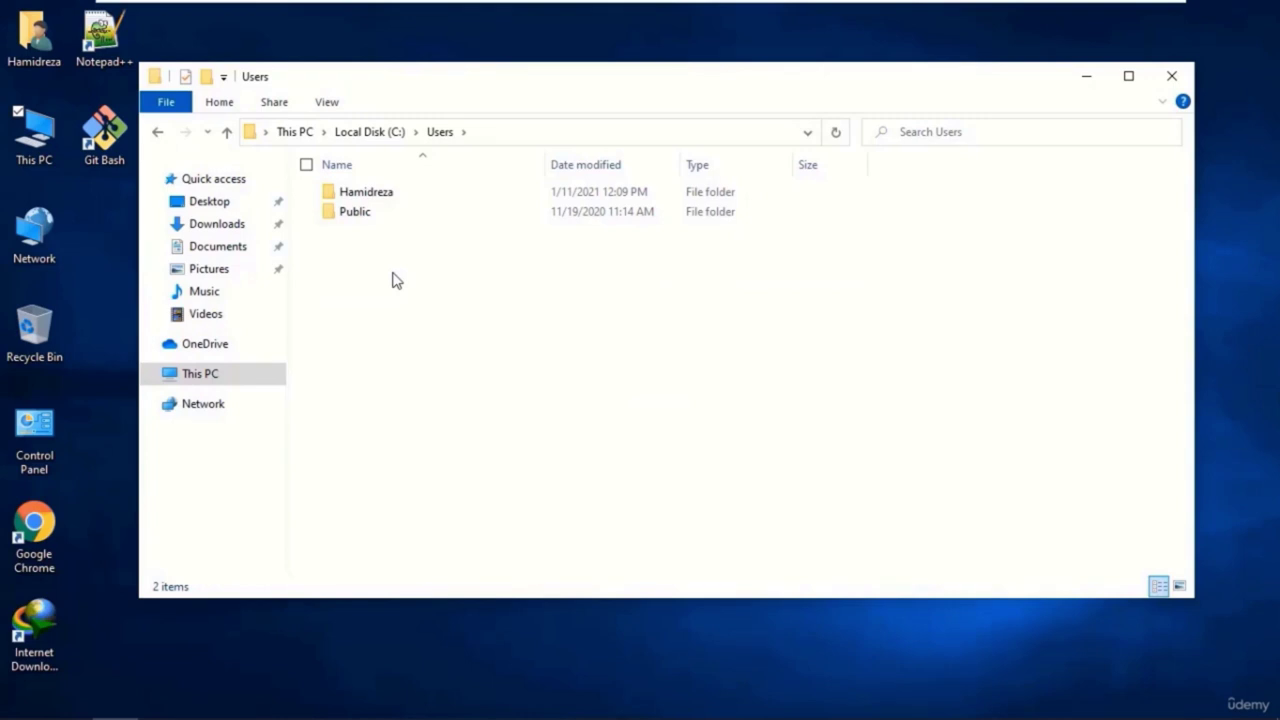
pyautogui.doubleClick(403, 205)
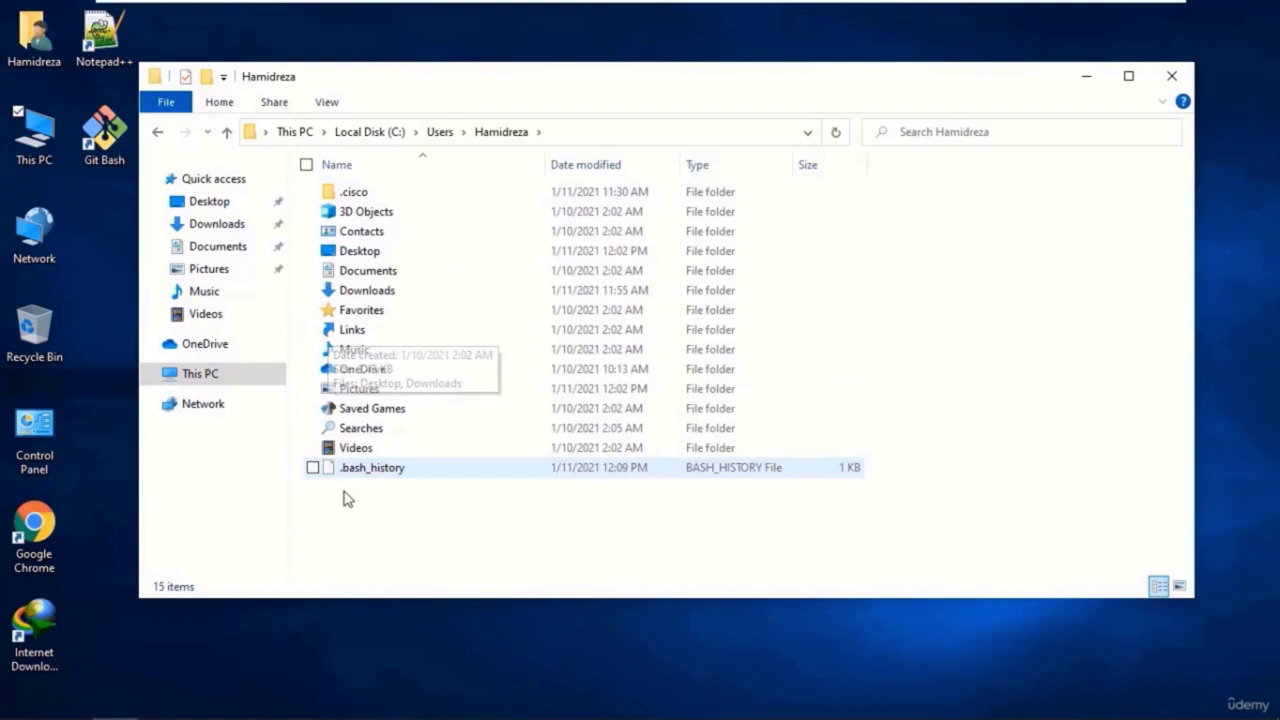
pyautogui.rightClick(410, 542)
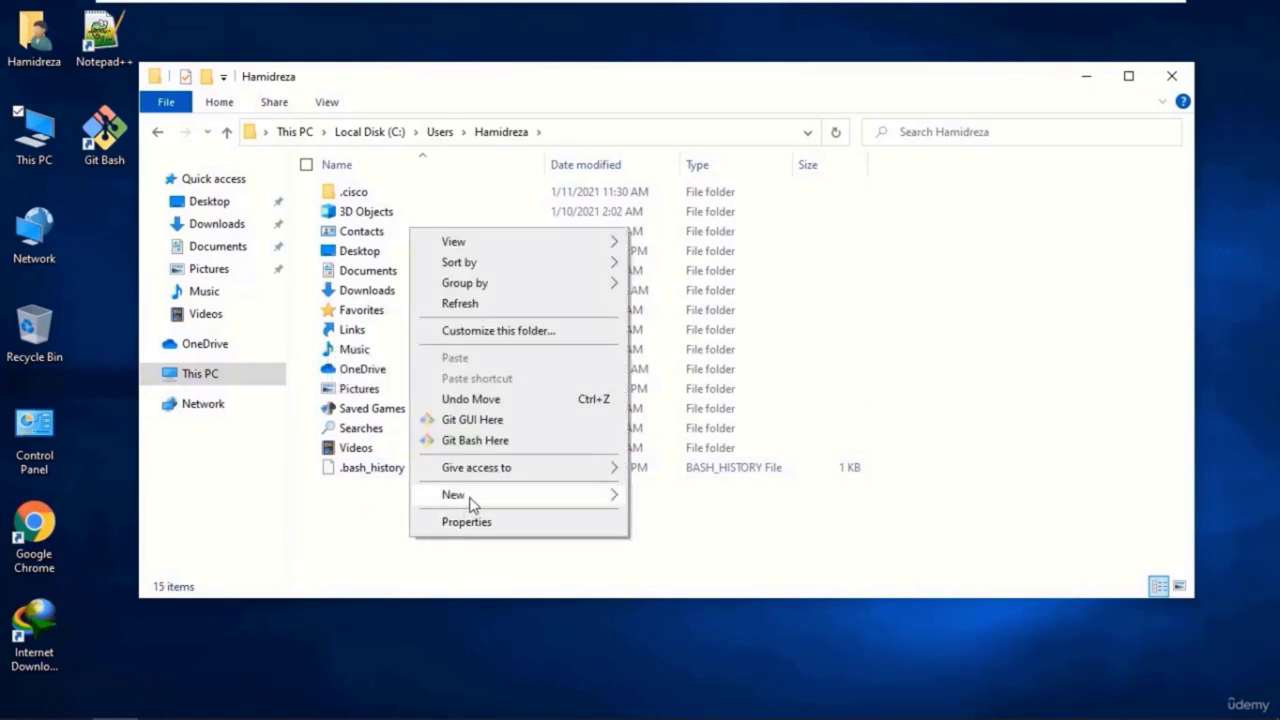
pyautogui.moveTo(471, 503)
pyautogui.click(647, 498)
pyautogui.write('go')
pyautogui.press('Return')
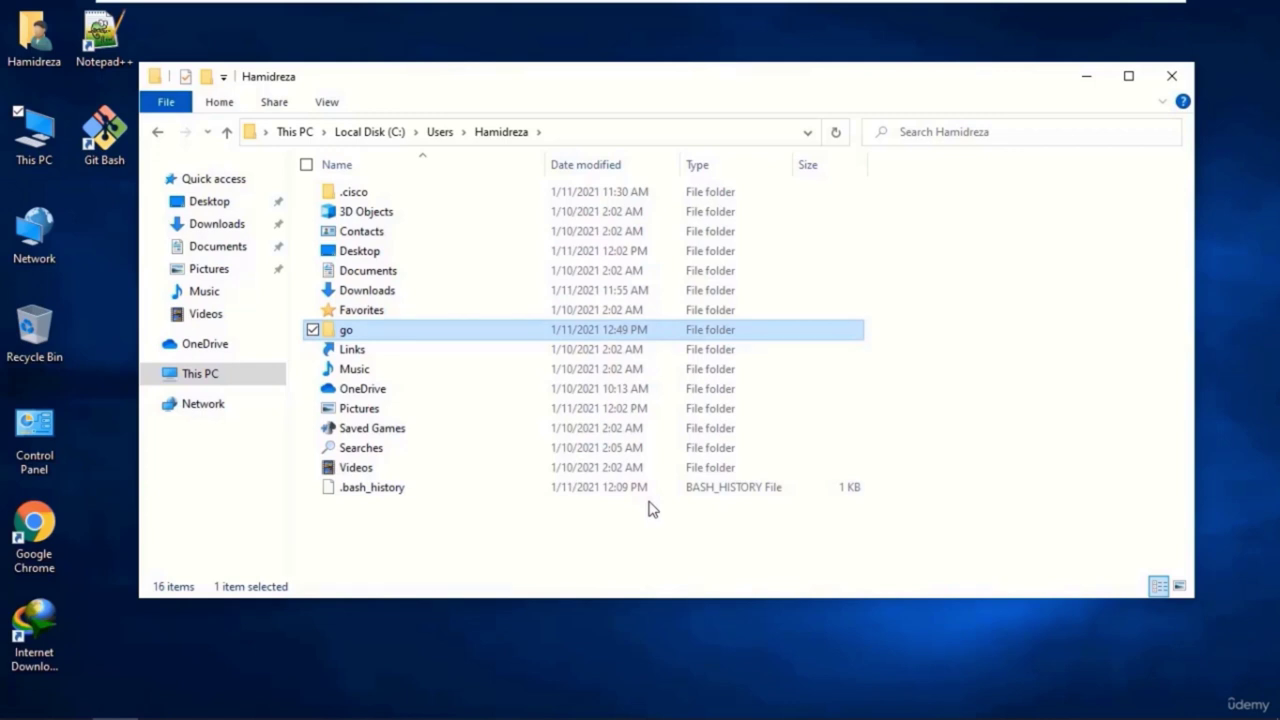
# Step: Open the new go folder and create a subfolder named bin in it
pyautogui.press('Return')
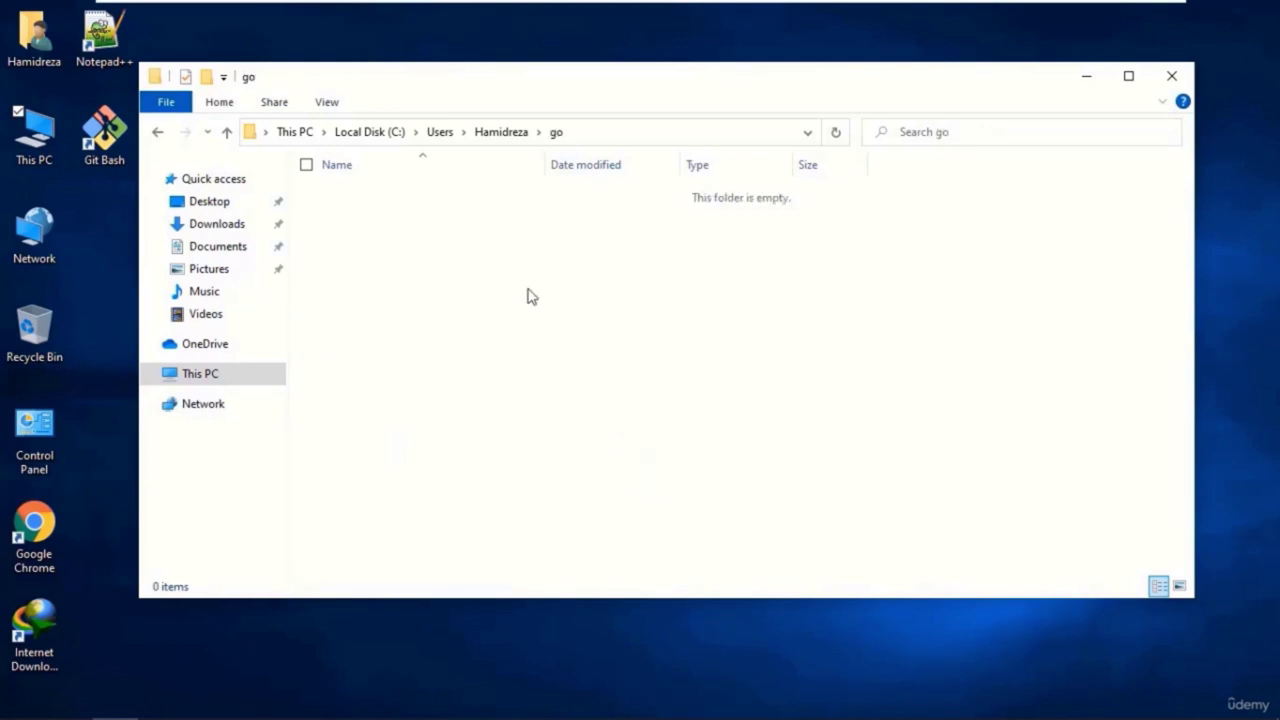
pyautogui.rightClick(415, 286)
pyautogui.moveTo(534, 557)
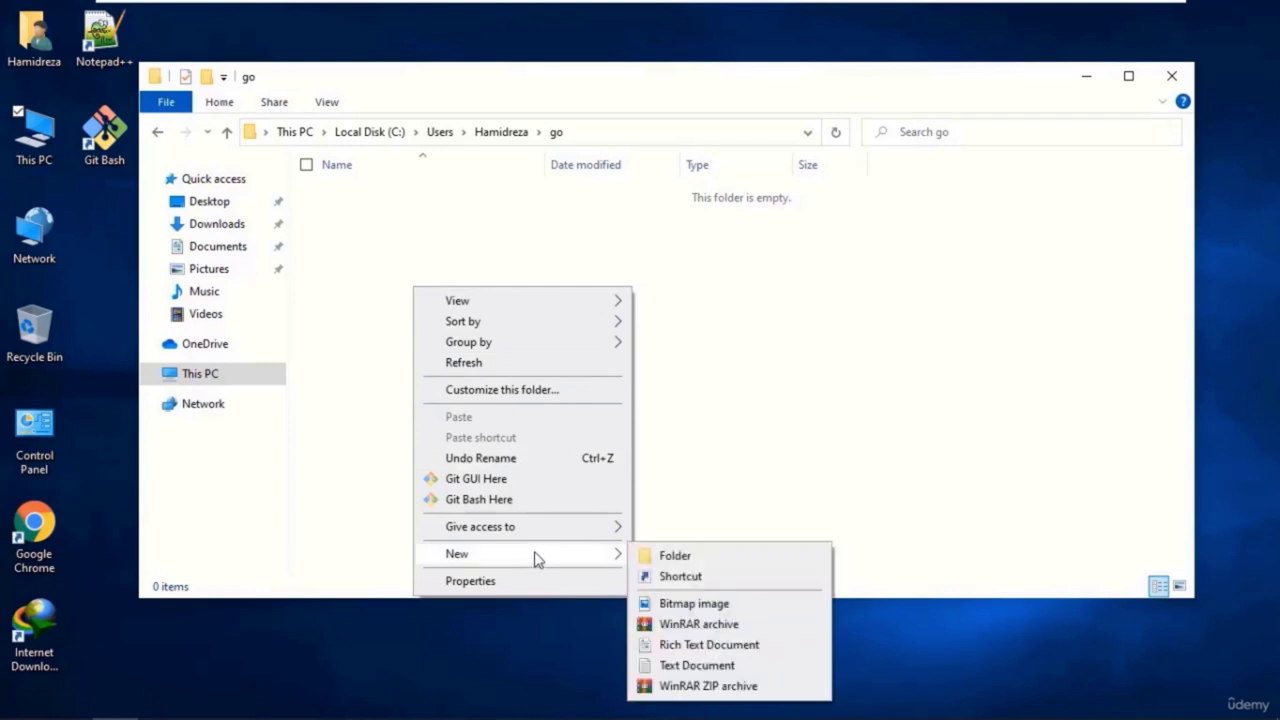
pyautogui.click(660, 555)
pyautogui.write('bin')
pyautogui.press('Return')
# Step: Create a second subfolder named pkg inside the go folder
pyautogui.rightClick(428, 312)
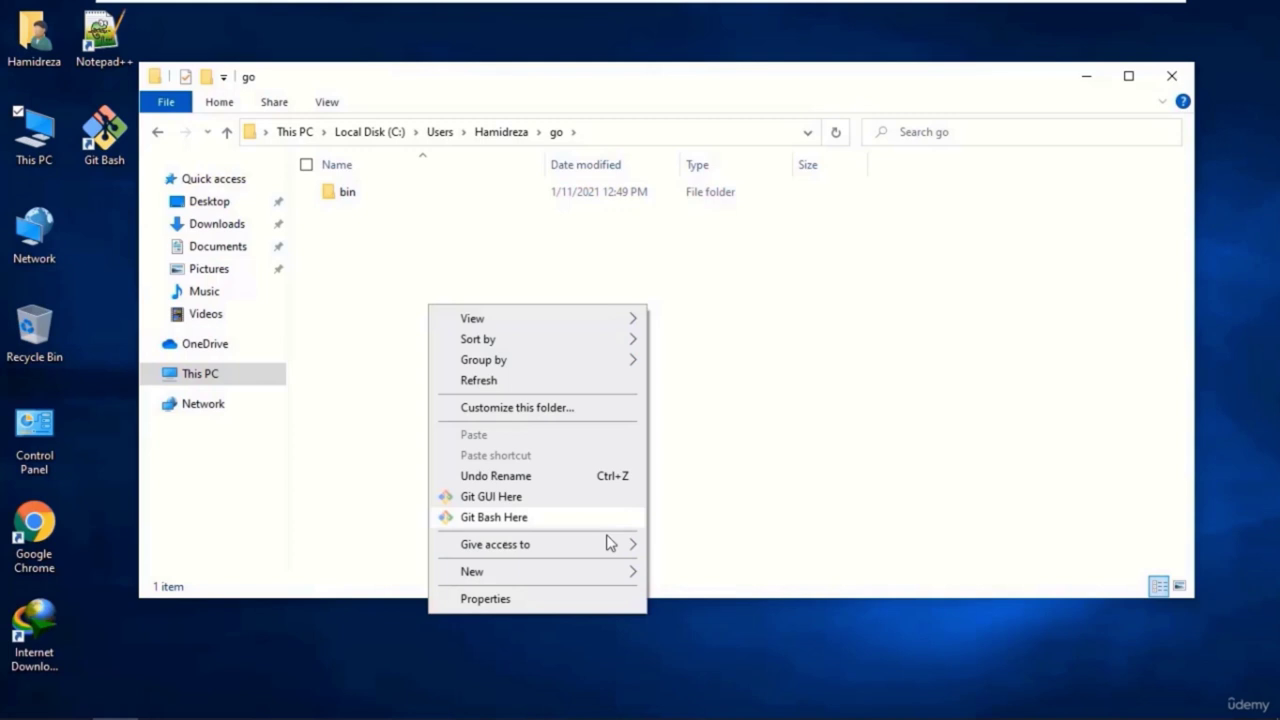
pyautogui.moveTo(606, 572)
pyautogui.click(678, 574)
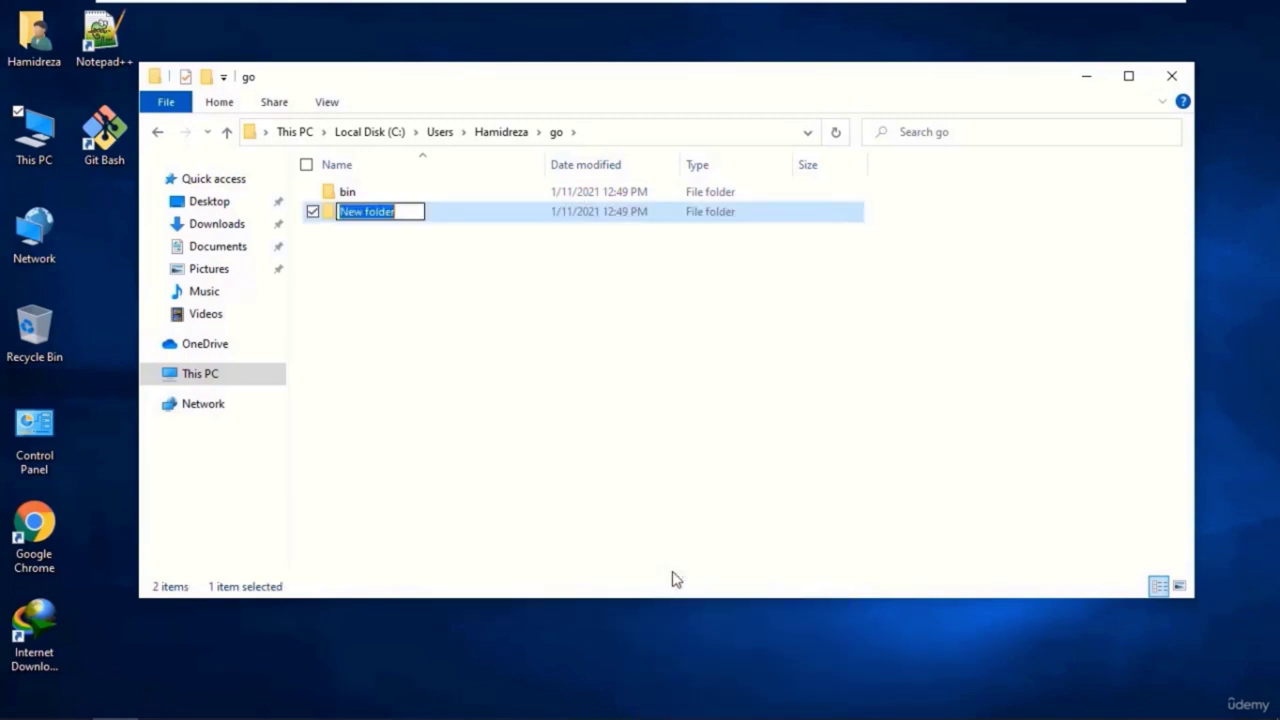
pyautogui.write('pkg')
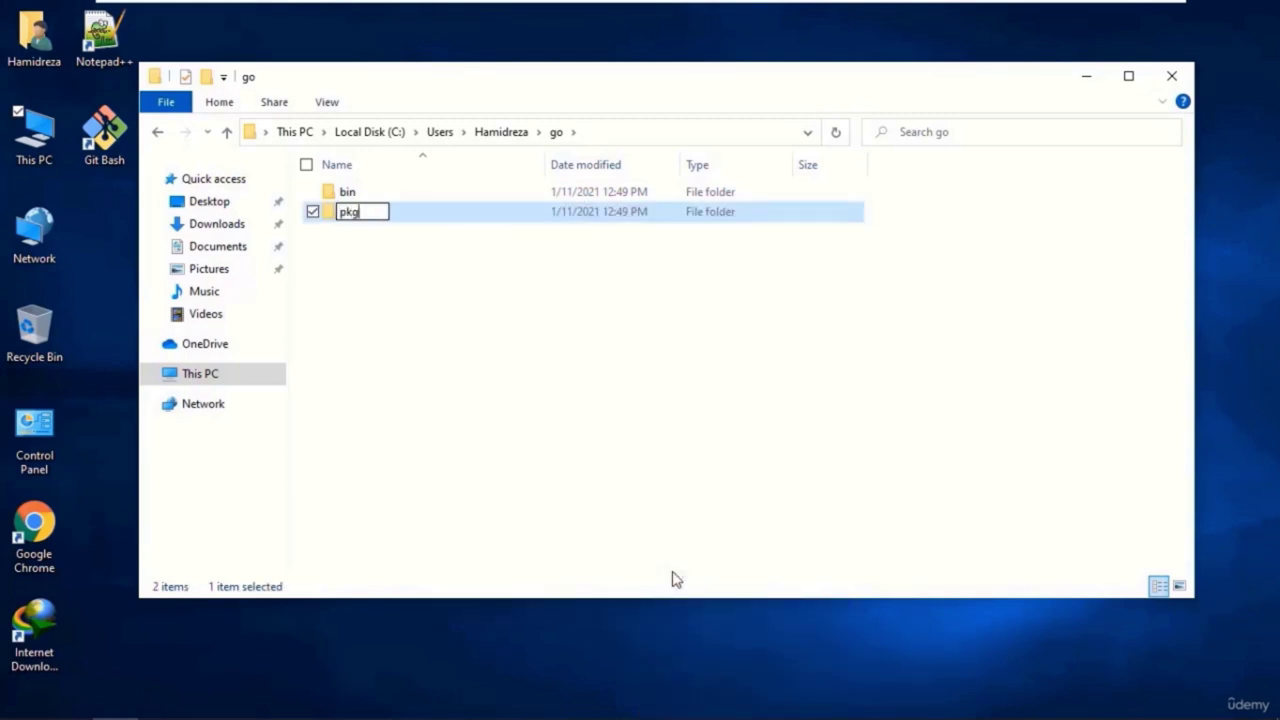
pyautogui.press('Return')
# Step: Create a third subfolder named src inside the go folder, and close the File Explorer window
pyautogui.rightClick(463, 286)
pyautogui.moveTo(636, 560)
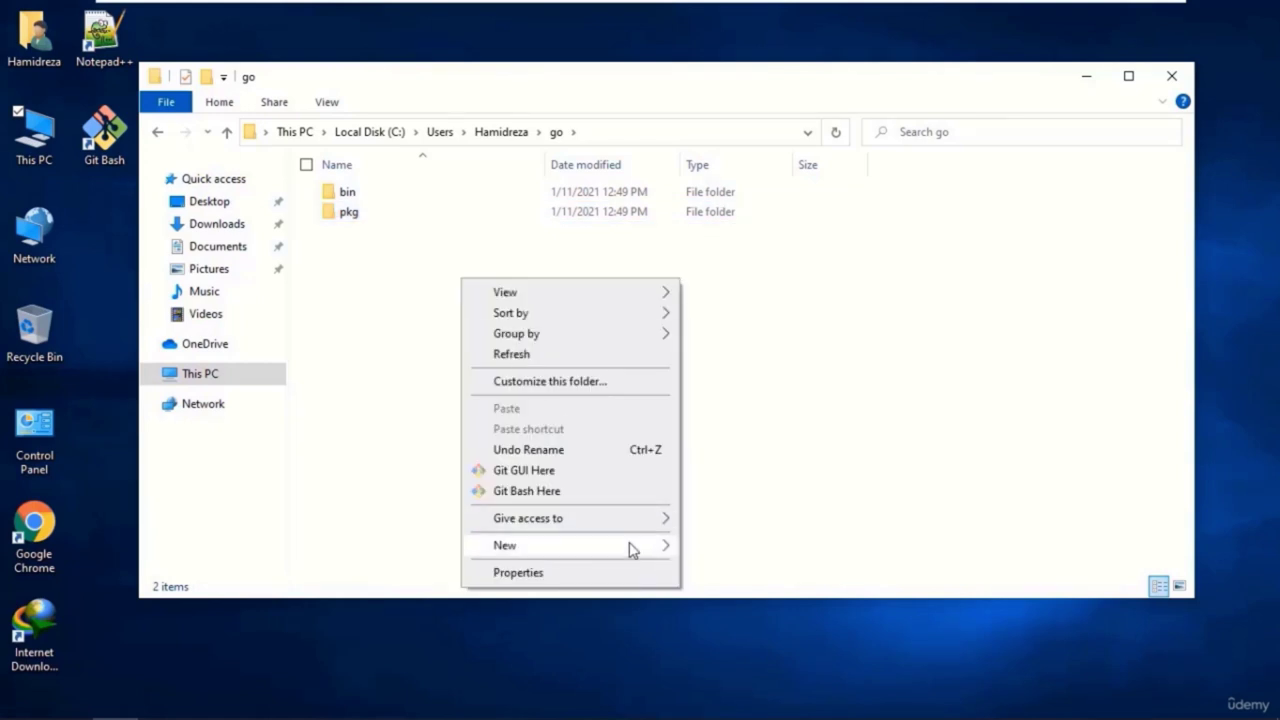
pyautogui.click(708, 552)
pyautogui.write('s')
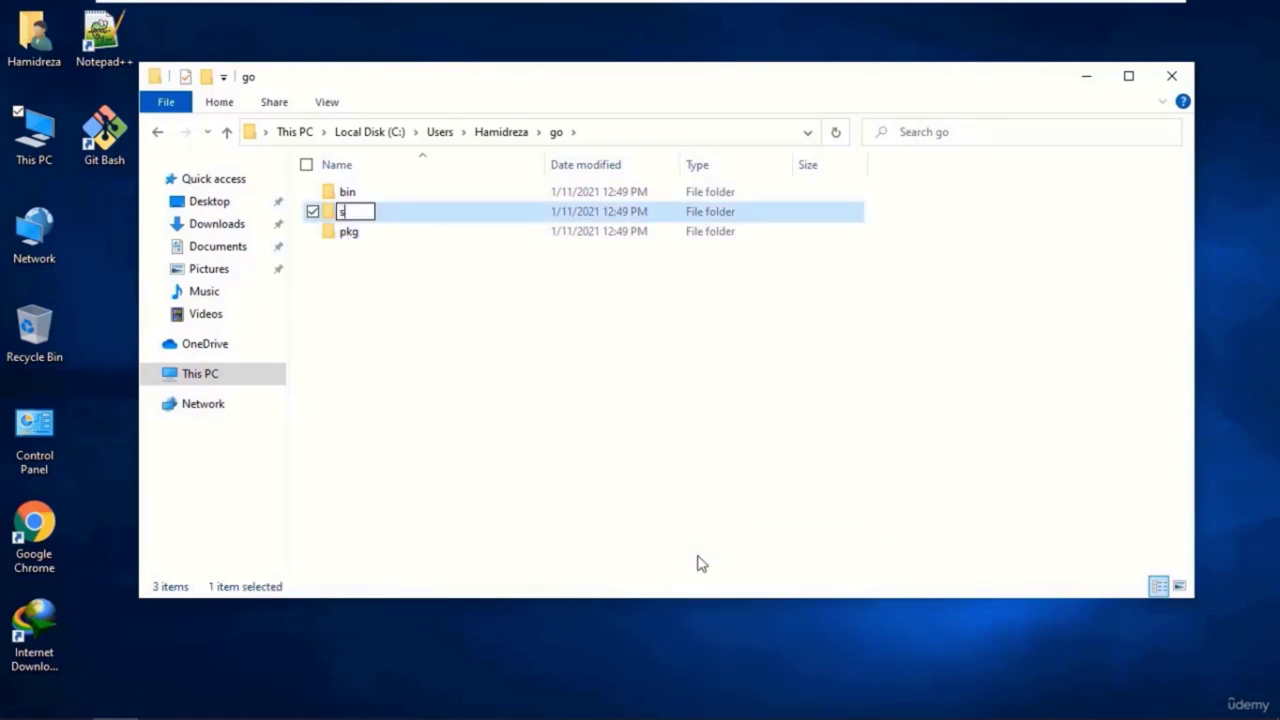
pyautogui.write('rc')
pyautogui.press('Return')
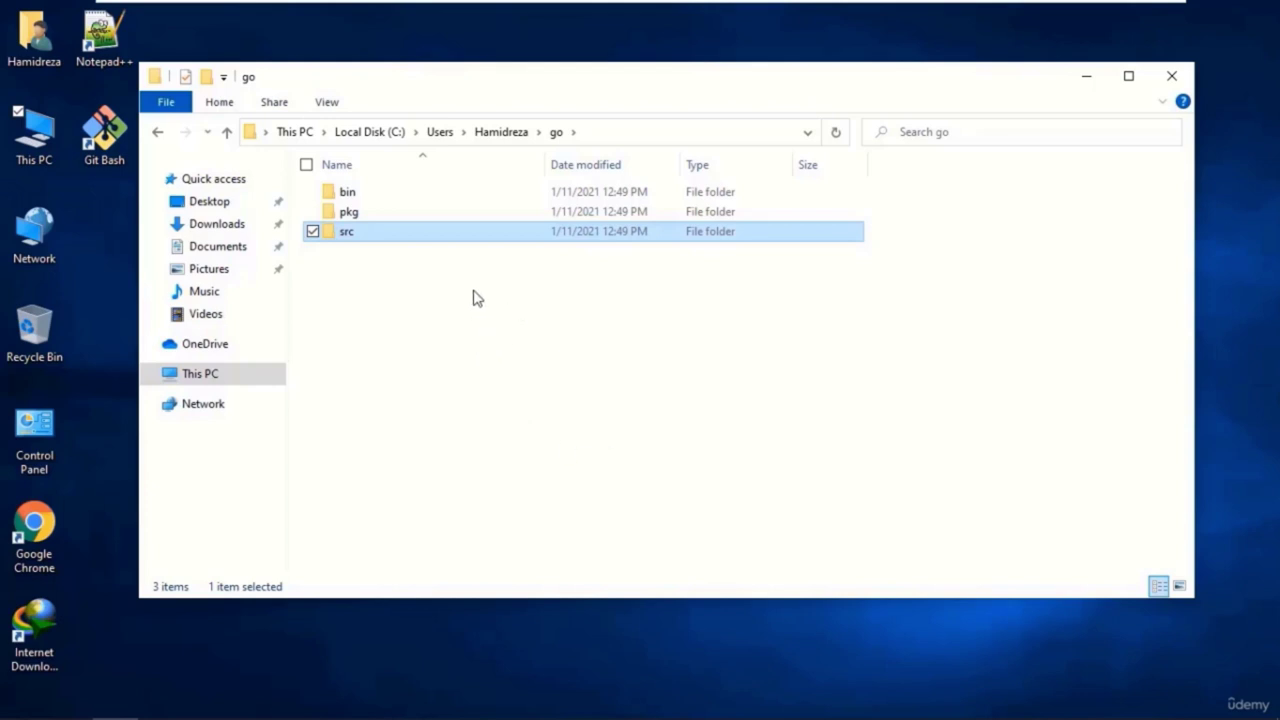
pyautogui.click(466, 367)
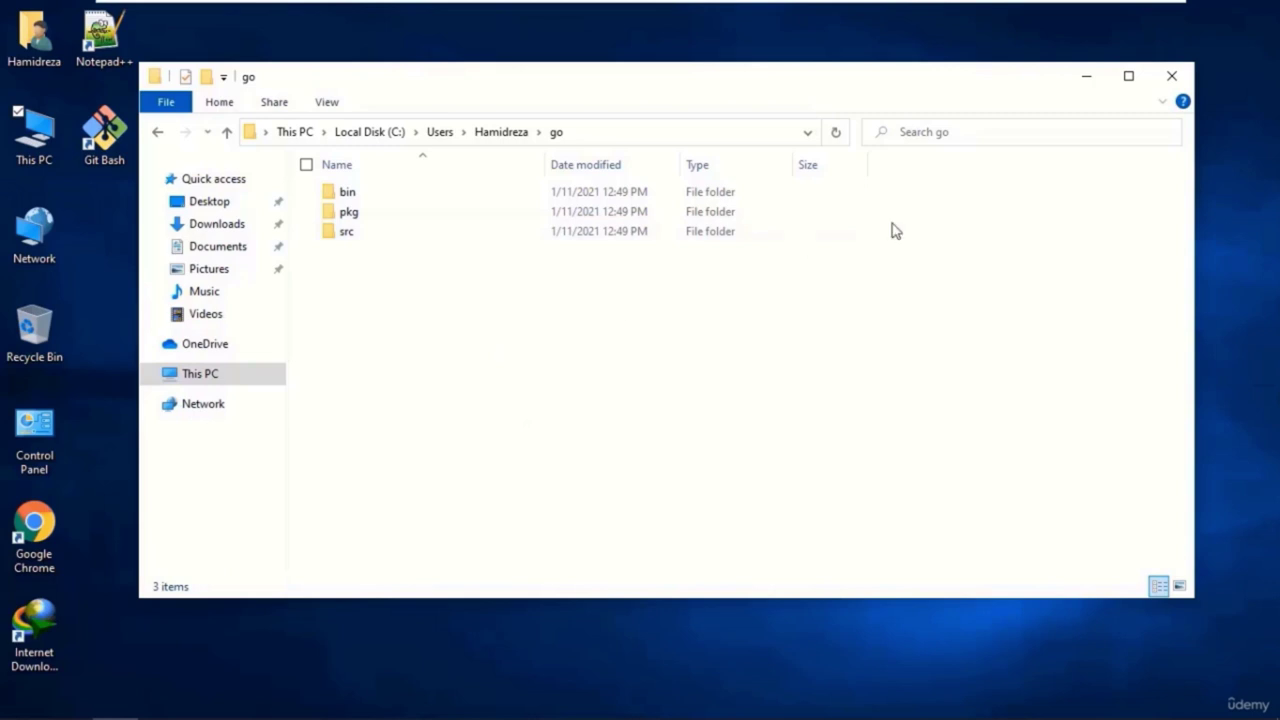
pyautogui.click(1172, 78)
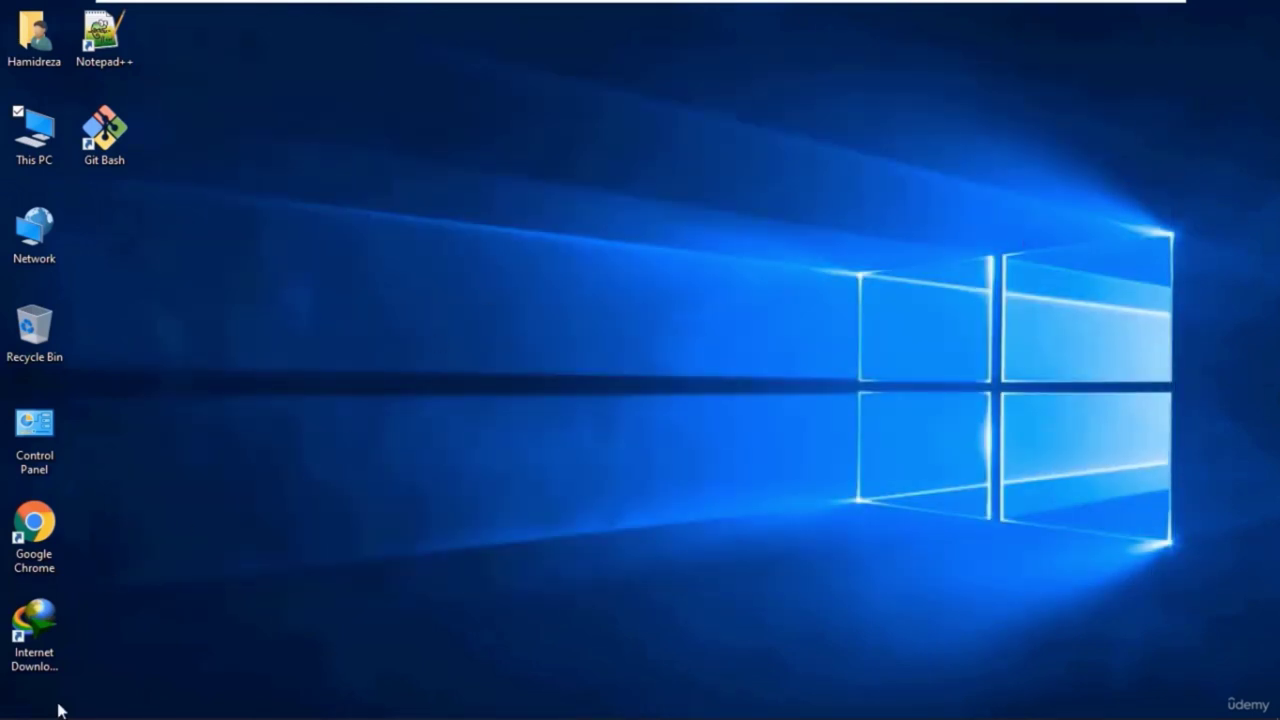
# Step: Open Command Prompt, check the installed Go version with go version, and close the window
pyautogui.moveTo(60, 712)
pyautogui.click(22, 708)
pyautogui.write('cmd')
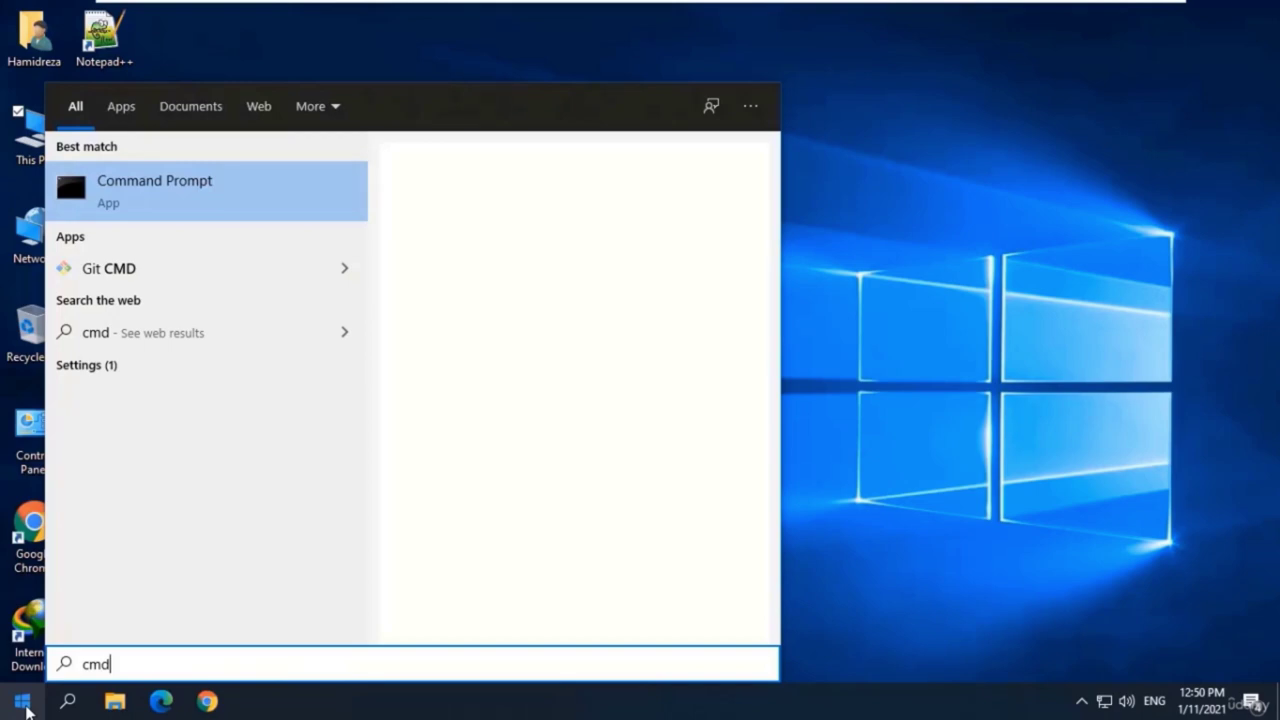
pyautogui.press('Return')
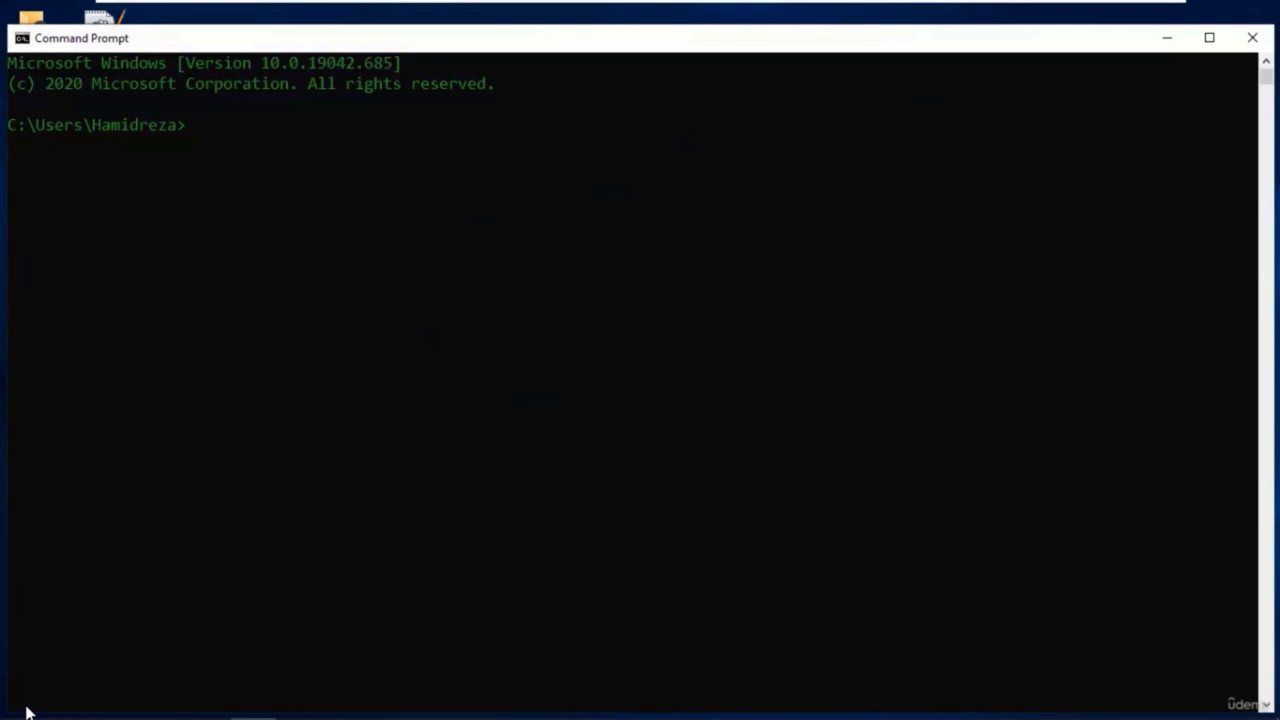
pyautogui.write('go version')
pyautogui.press('Return')
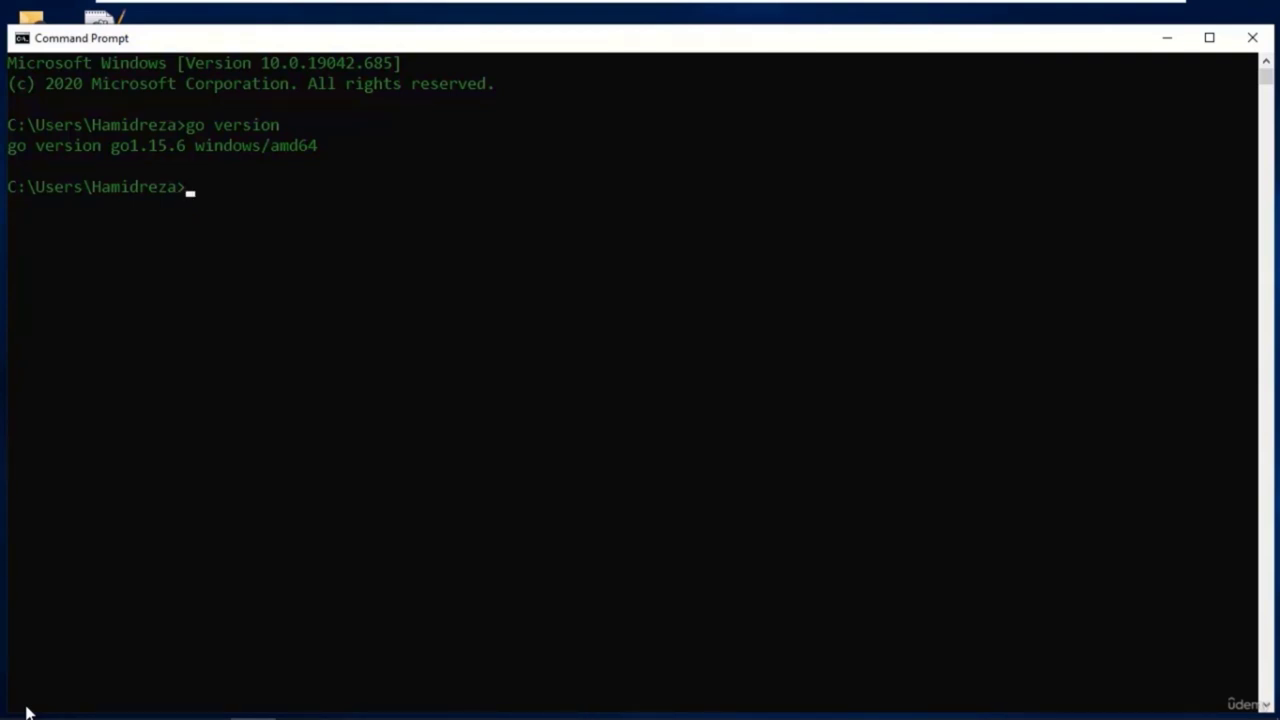
pyautogui.click(1252, 37)
# Step: Open the Environment Variables dialog through the advanced system settings of This PC
pyautogui.click(47, 128)
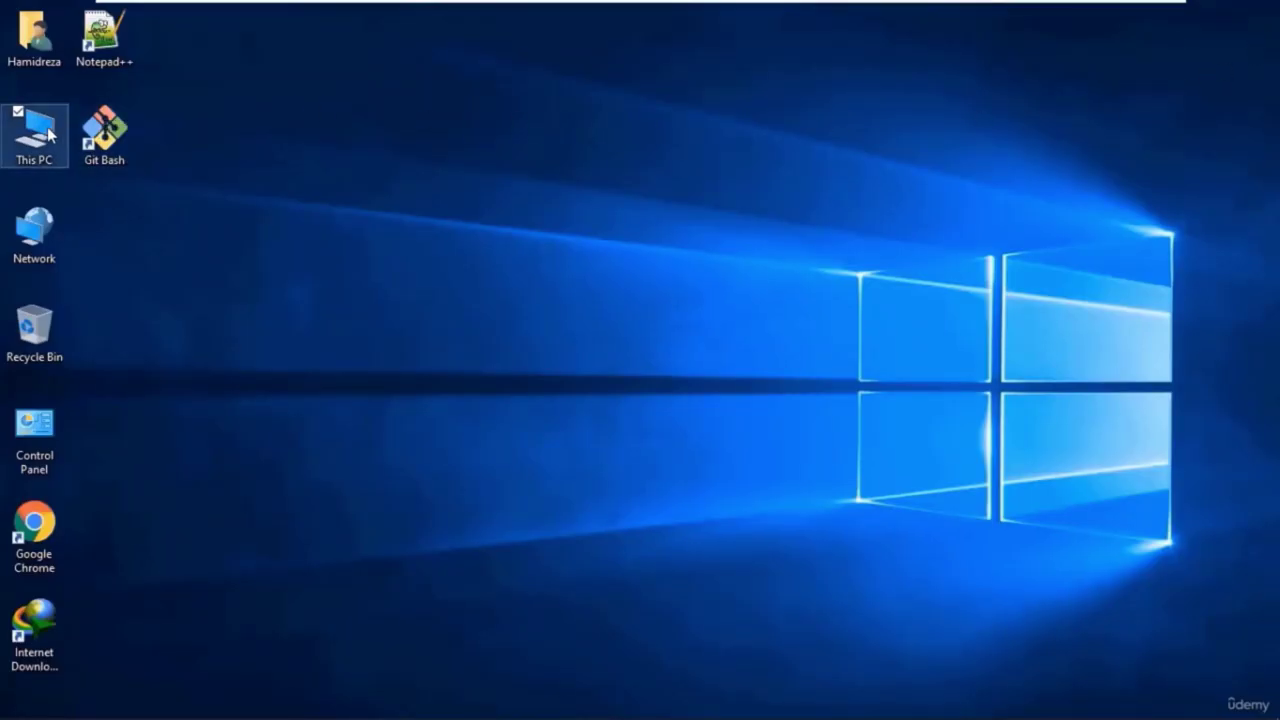
pyautogui.rightClick(47, 128)
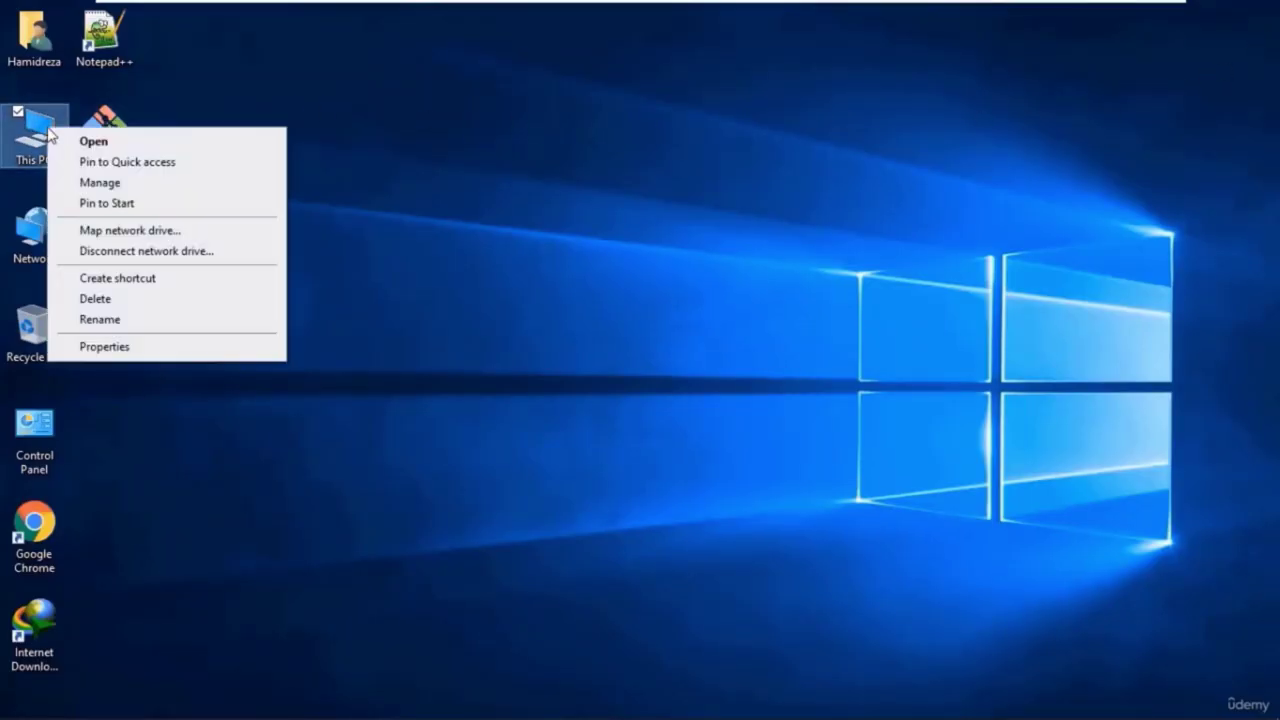
pyautogui.click(141, 350)
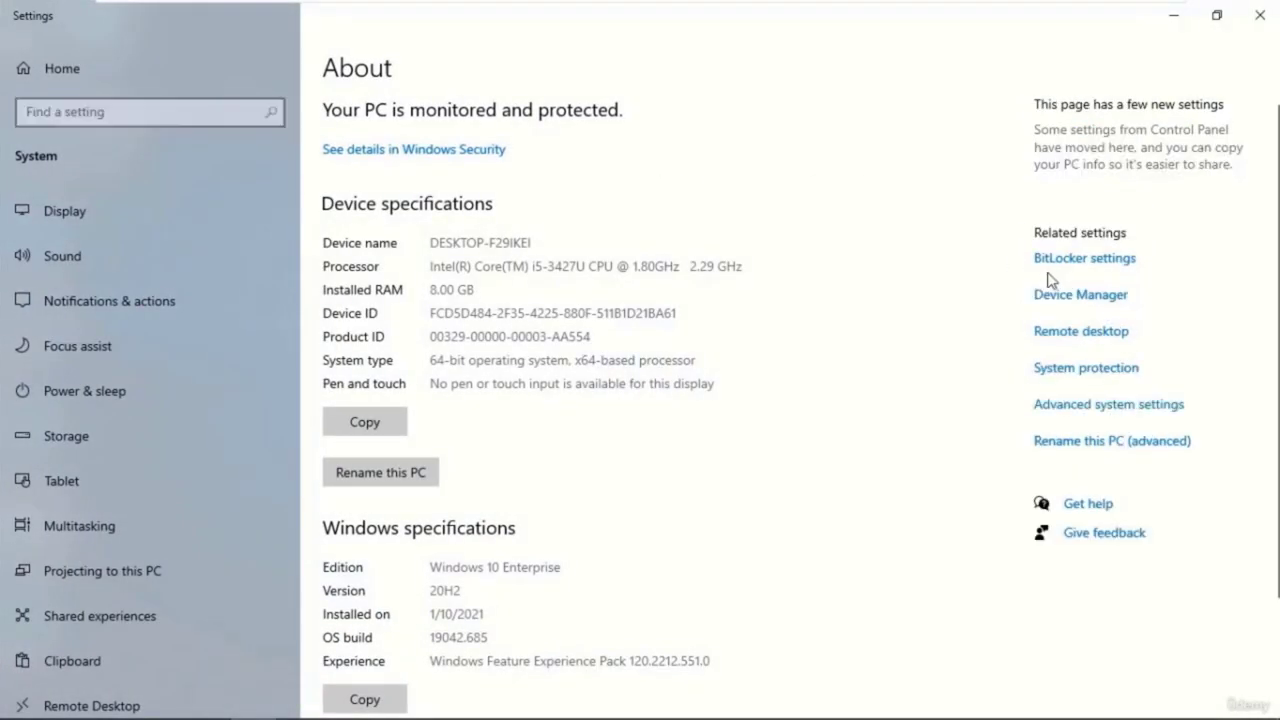
pyautogui.click(1056, 405)
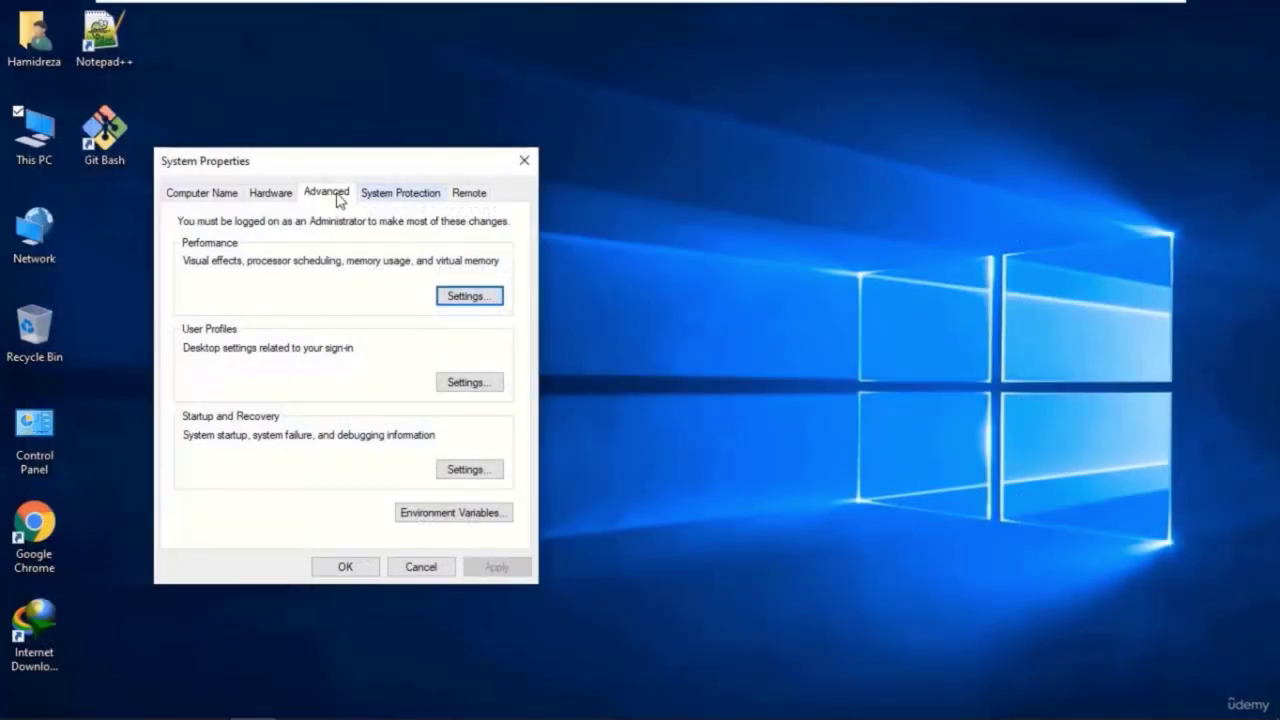
pyautogui.moveTo(337, 163); pyautogui.dragTo(471, 97)
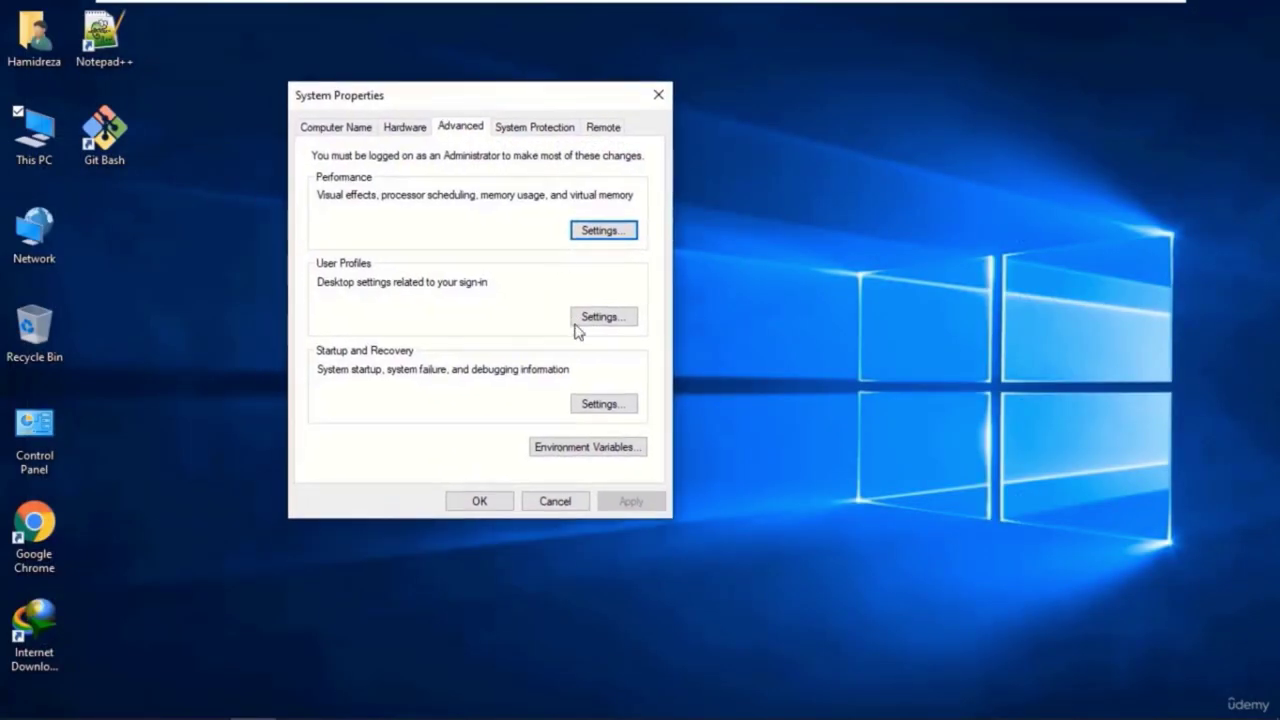
pyautogui.click(580, 448)
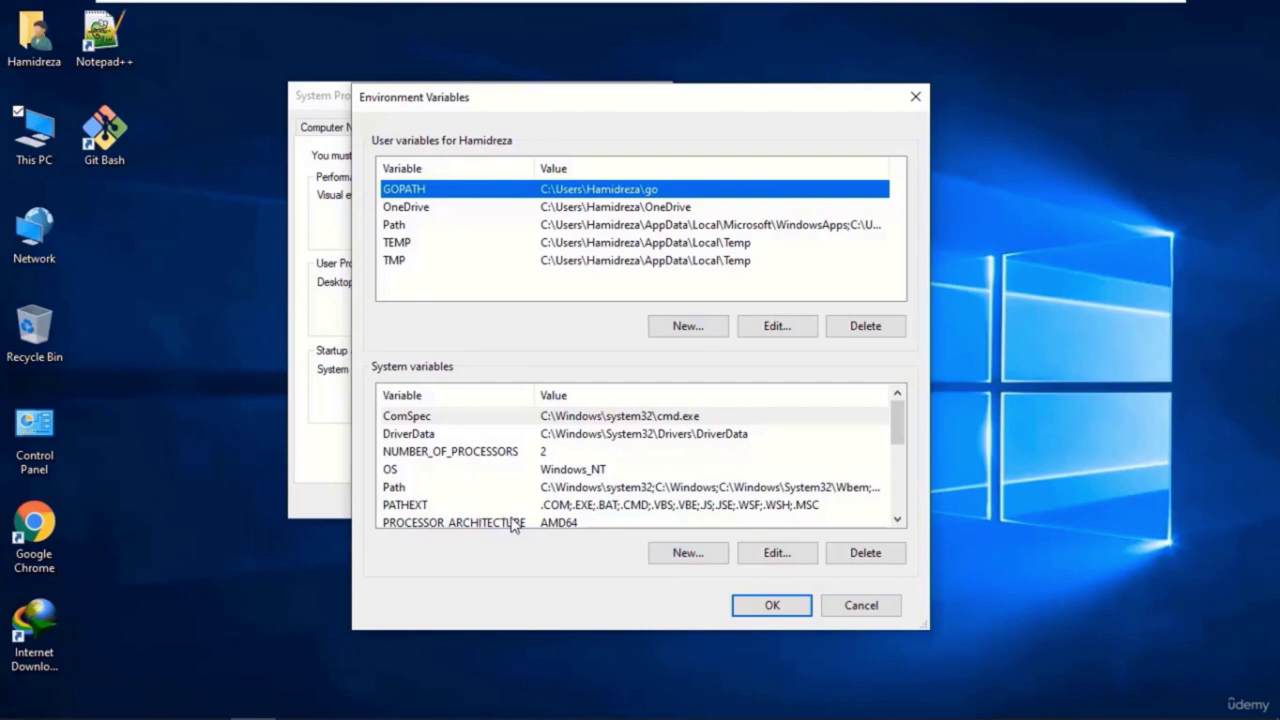
# Step: Examine the entries of the system Path variable for the Go bin folder, and leave the editor without saving
pyautogui.click(460, 488)
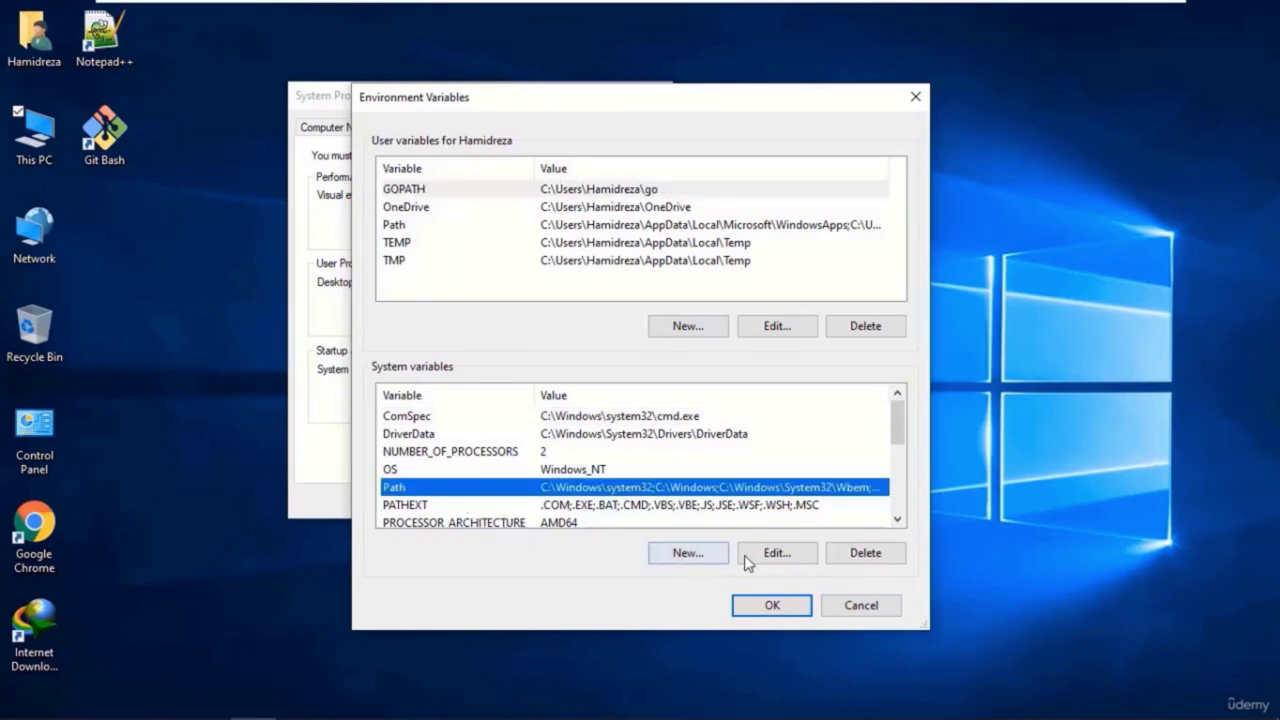
pyautogui.click(772, 555)
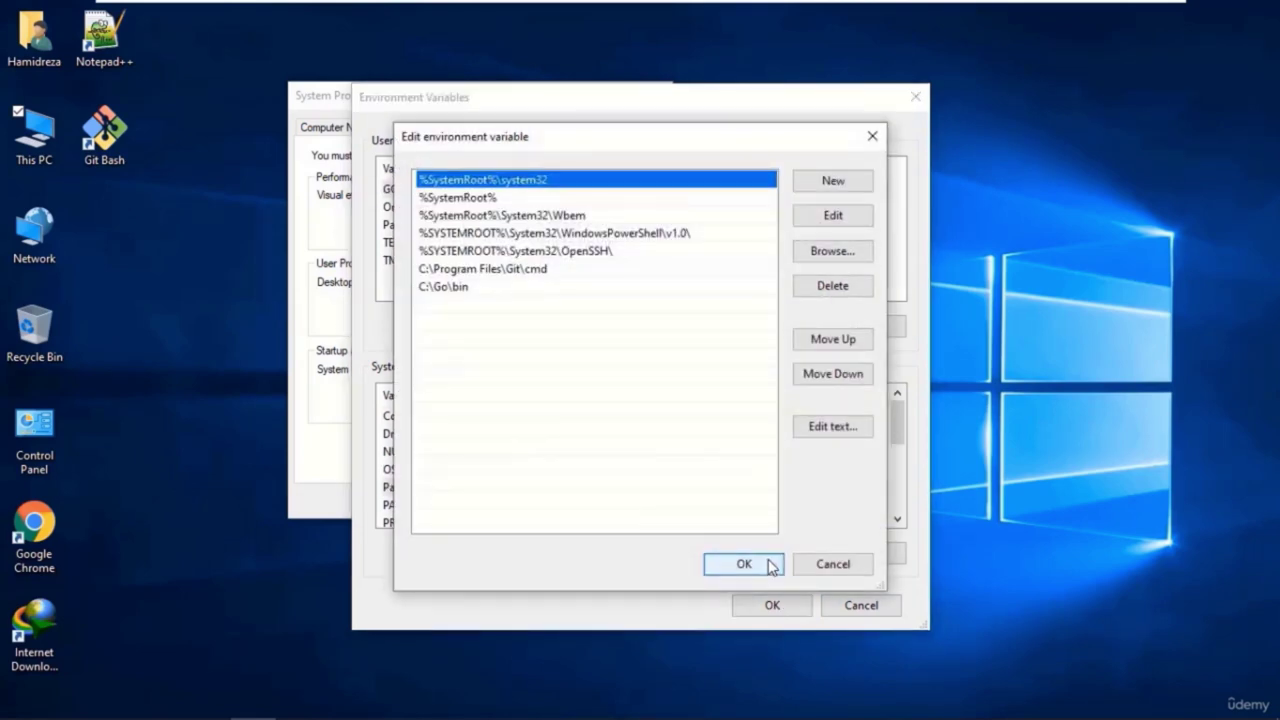
pyautogui.click(834, 183)
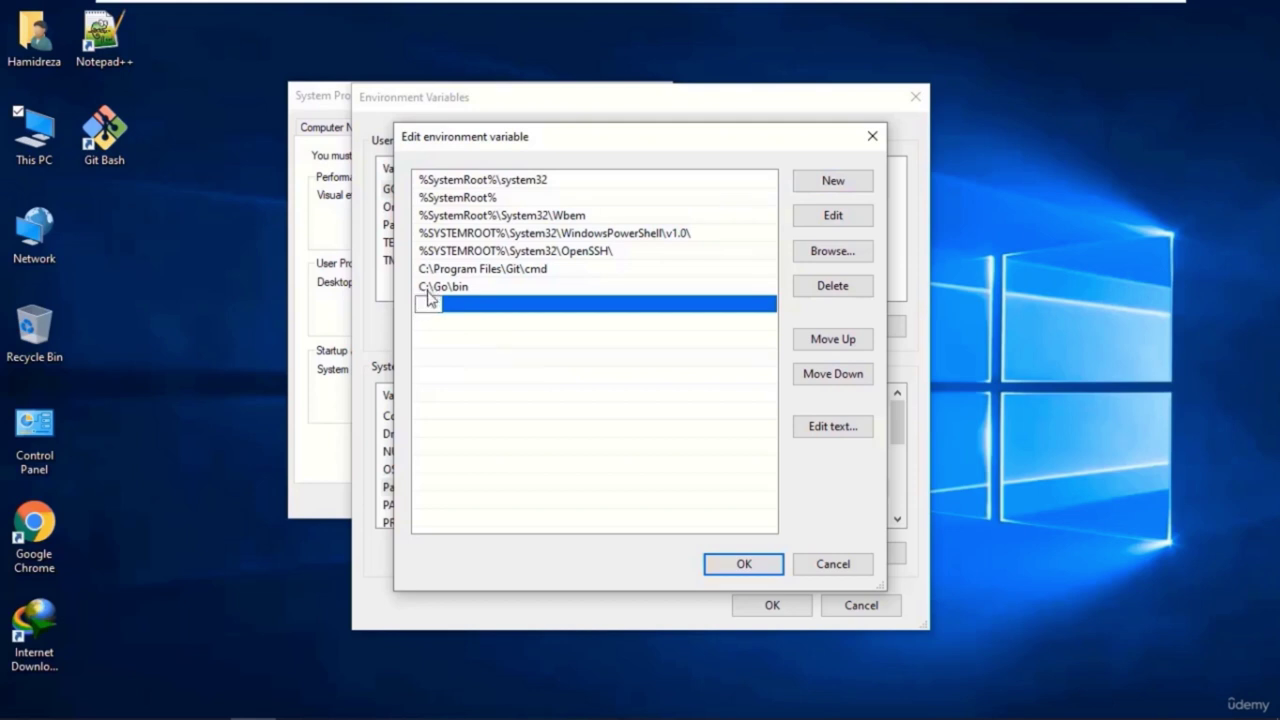
pyautogui.click(512, 344)
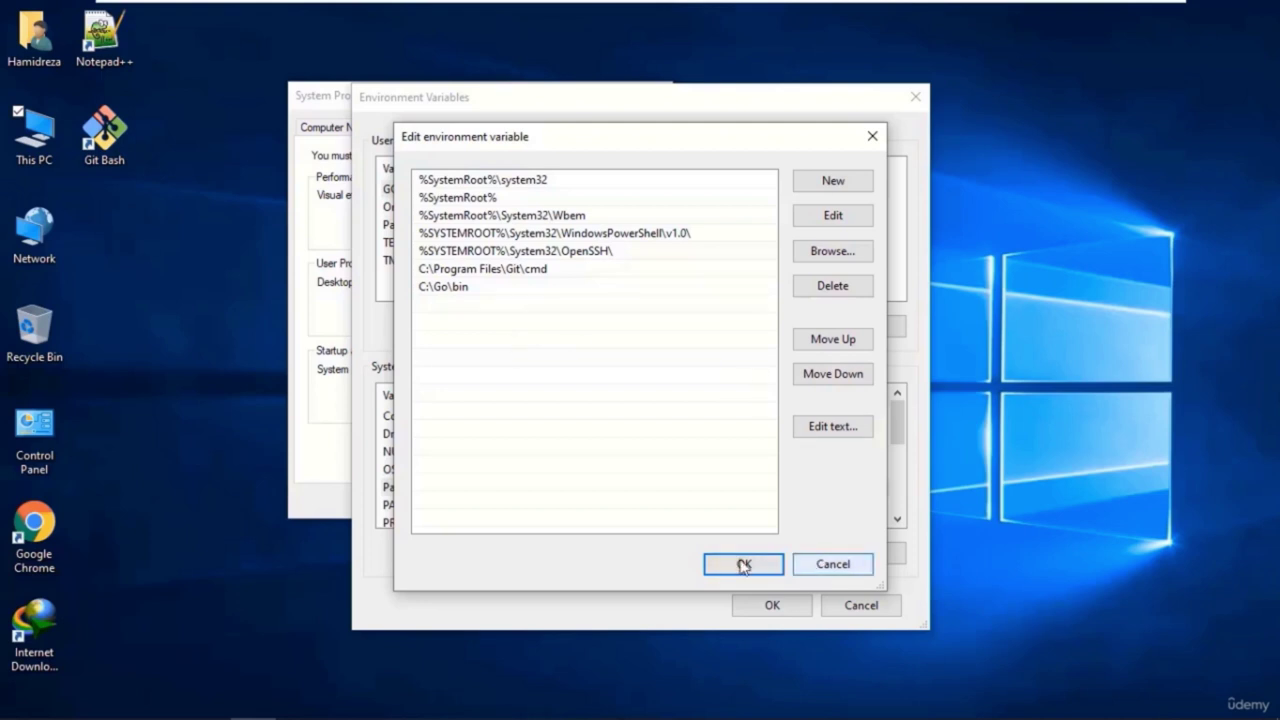
pyautogui.click(825, 566)
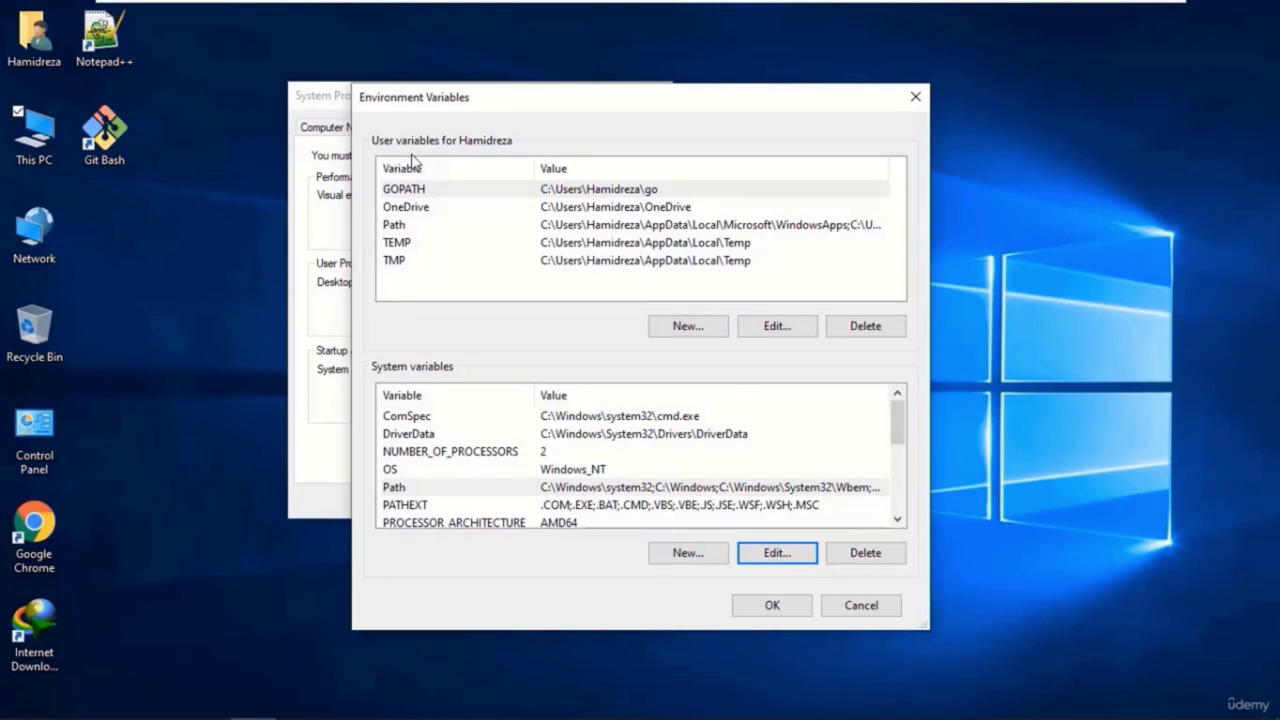
# Step: Try adding a user variable named GOPATH with the value %USERPROFILE%\GO, and close both system dialogs without applying changes
pyautogui.click(709, 335)
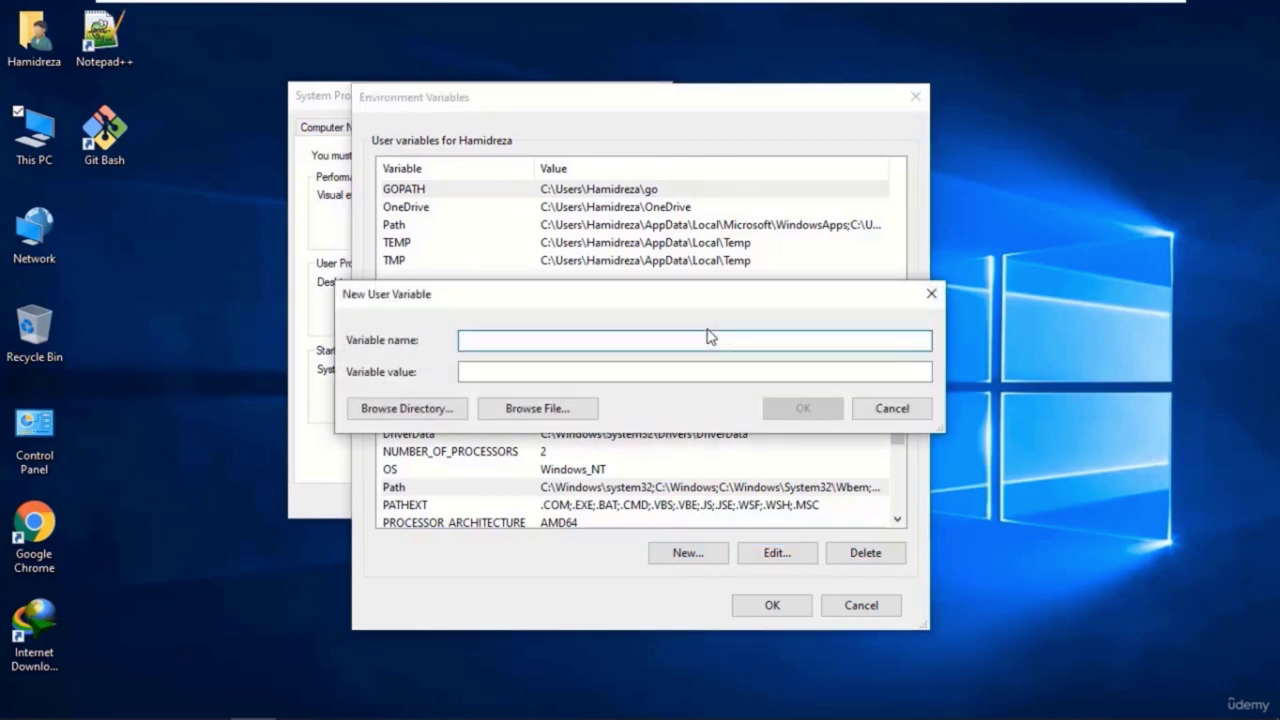
pyautogui.write('GOPATH')
pyautogui.press('Tab')
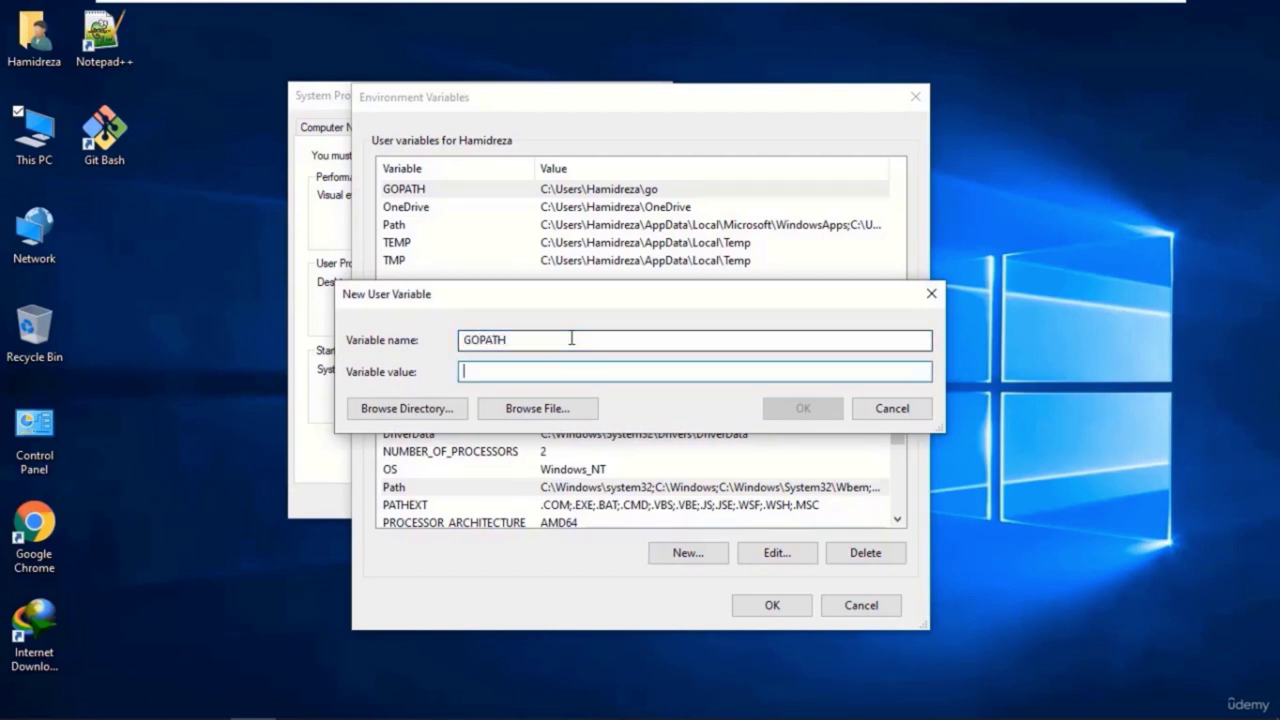
pyautogui.write('%')
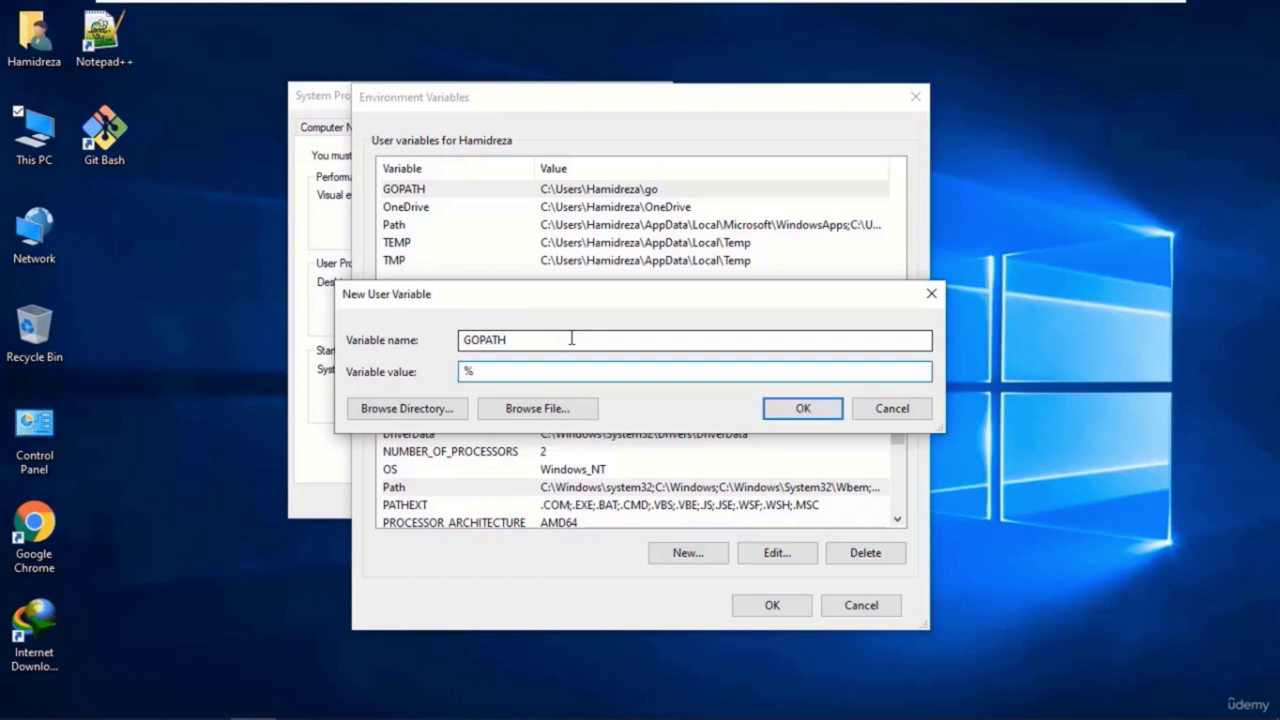
pyautogui.write('USERPROFILE%\\GO')
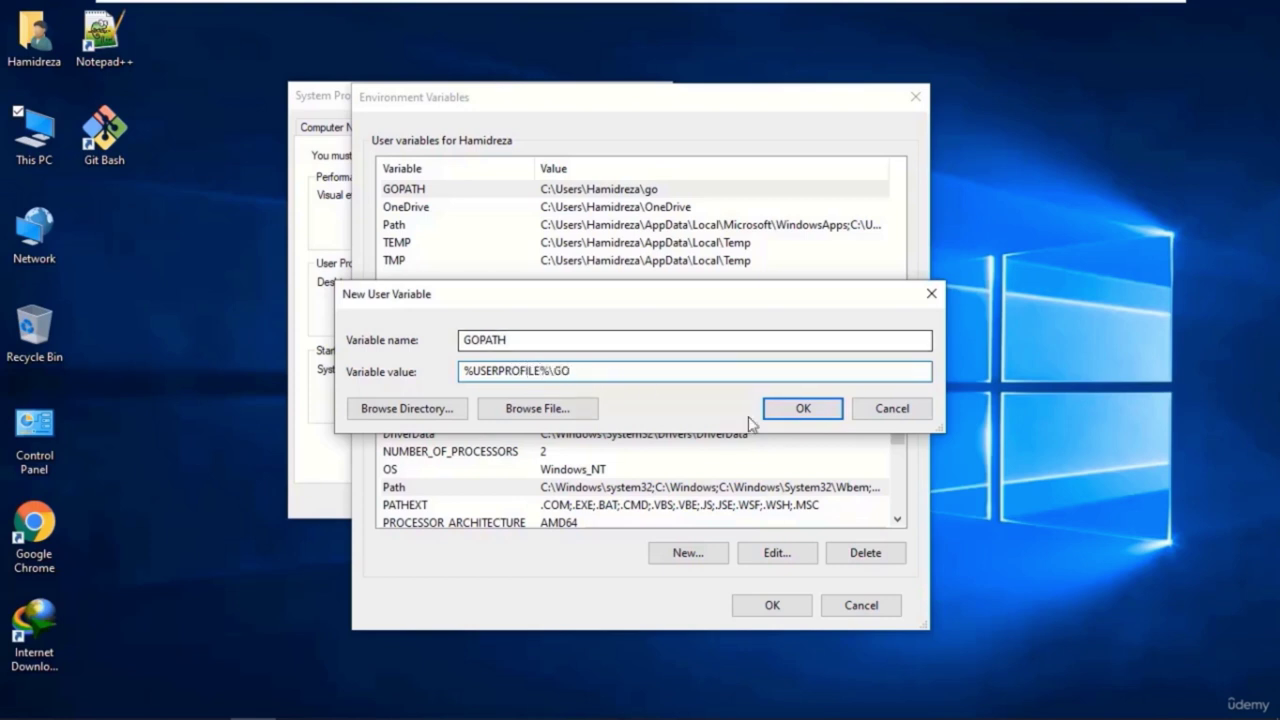
pyautogui.click(815, 414)
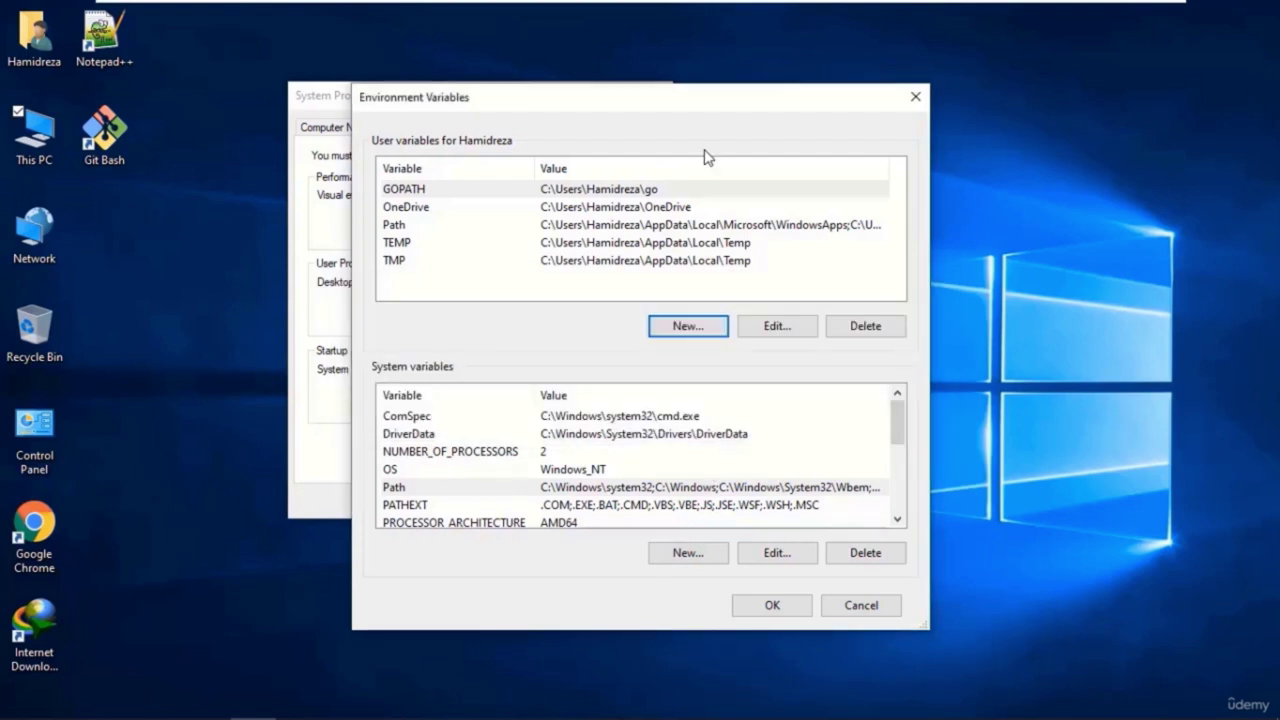
pyautogui.click(915, 97)
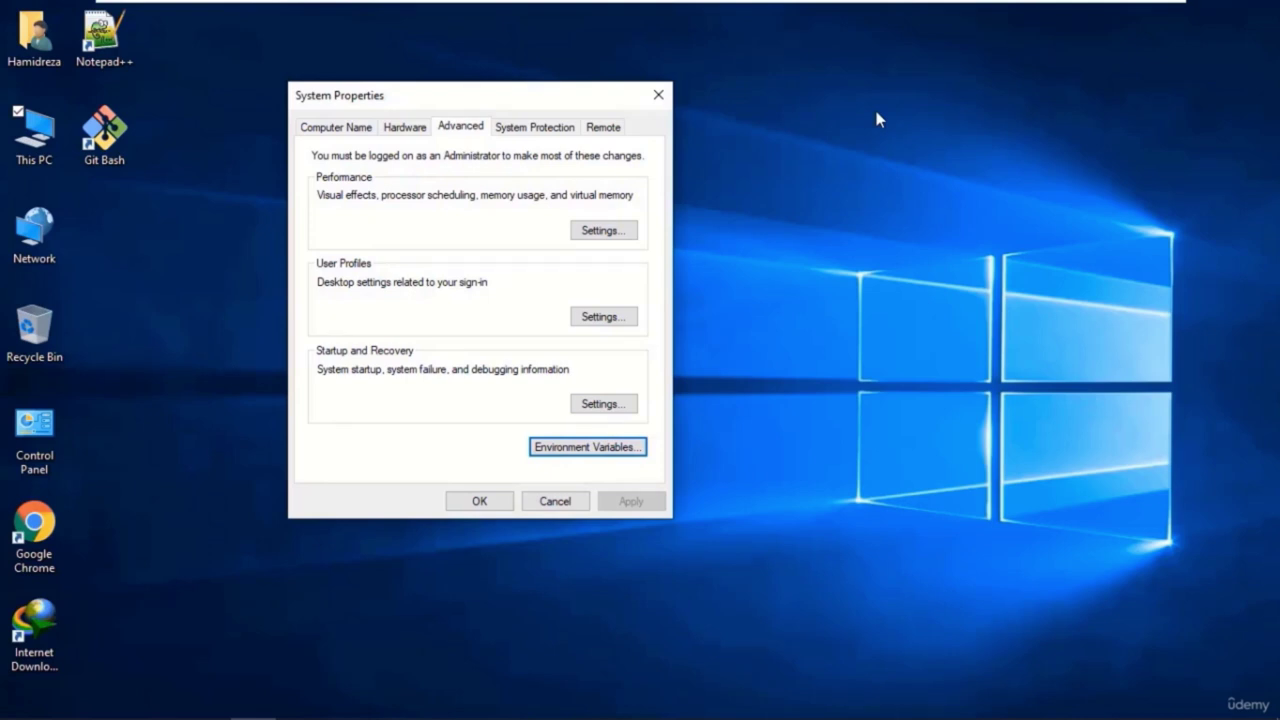
pyautogui.click(658, 94)
# Step: Open Command Prompt again, move up to the Users folder with CD.., and run go version there
pyautogui.moveTo(40, 716)
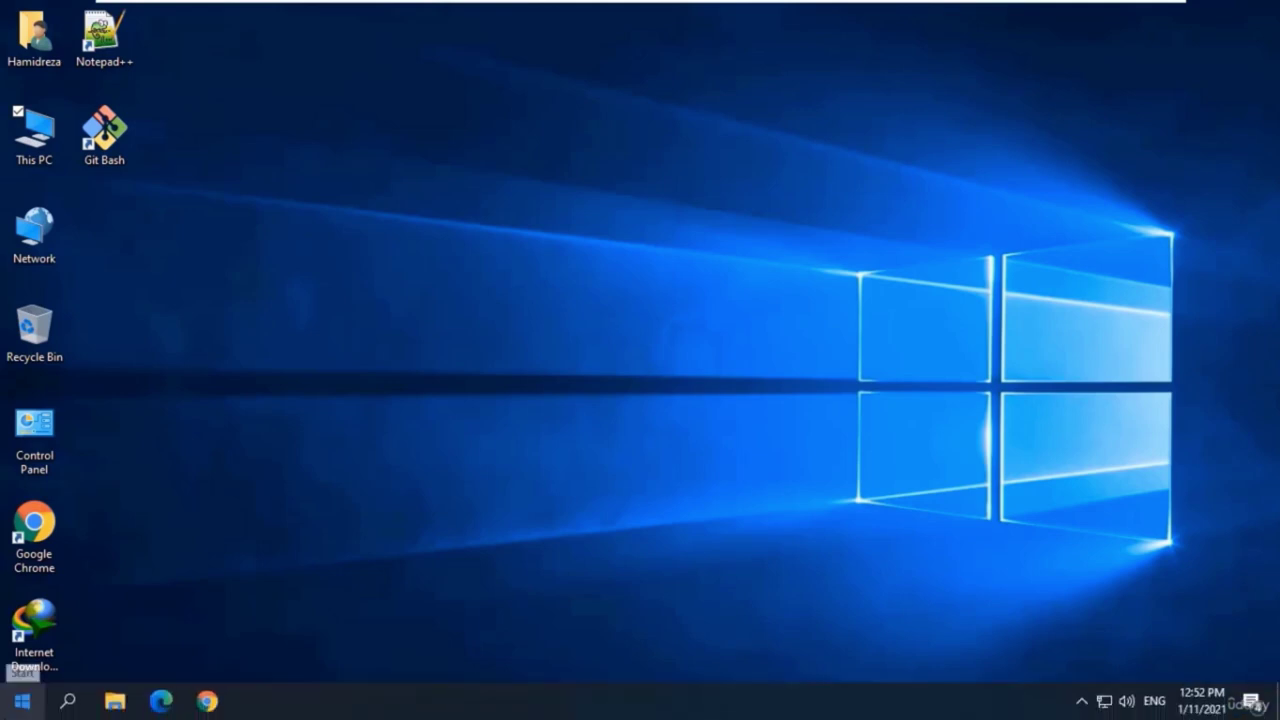
pyautogui.click(22, 700)
pyautogui.write('CMD')
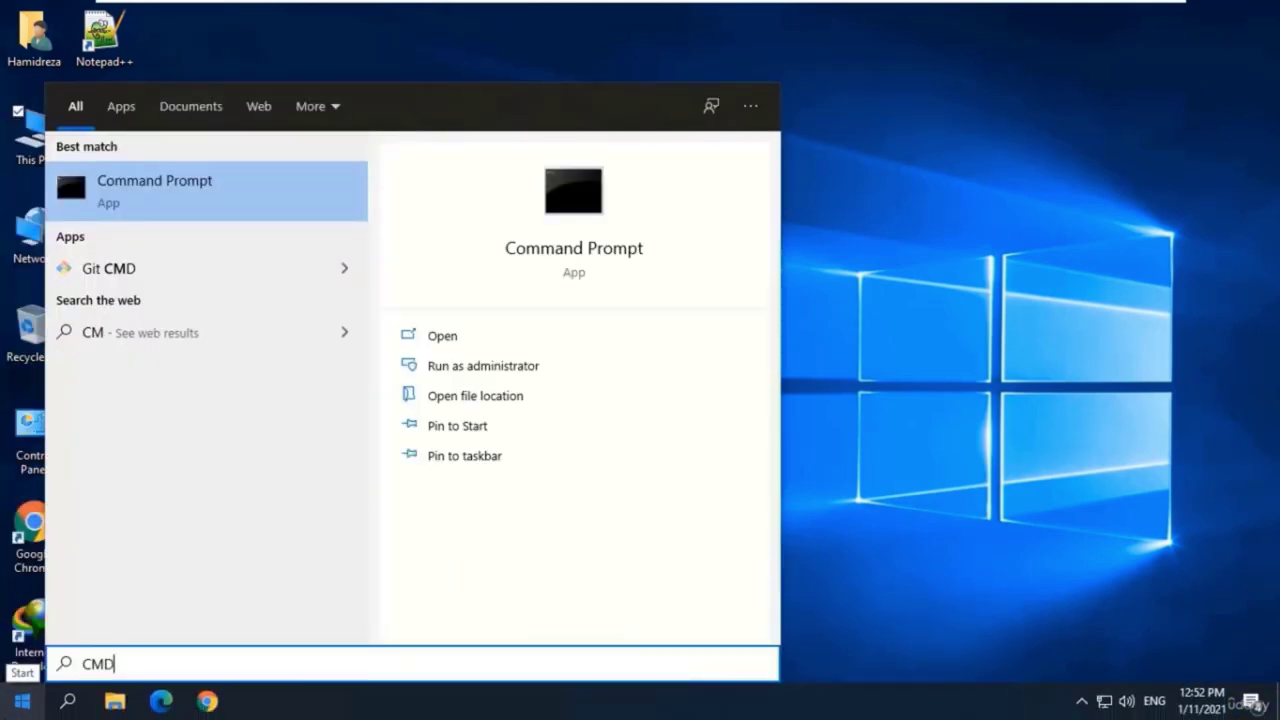
pyautogui.press('Return')
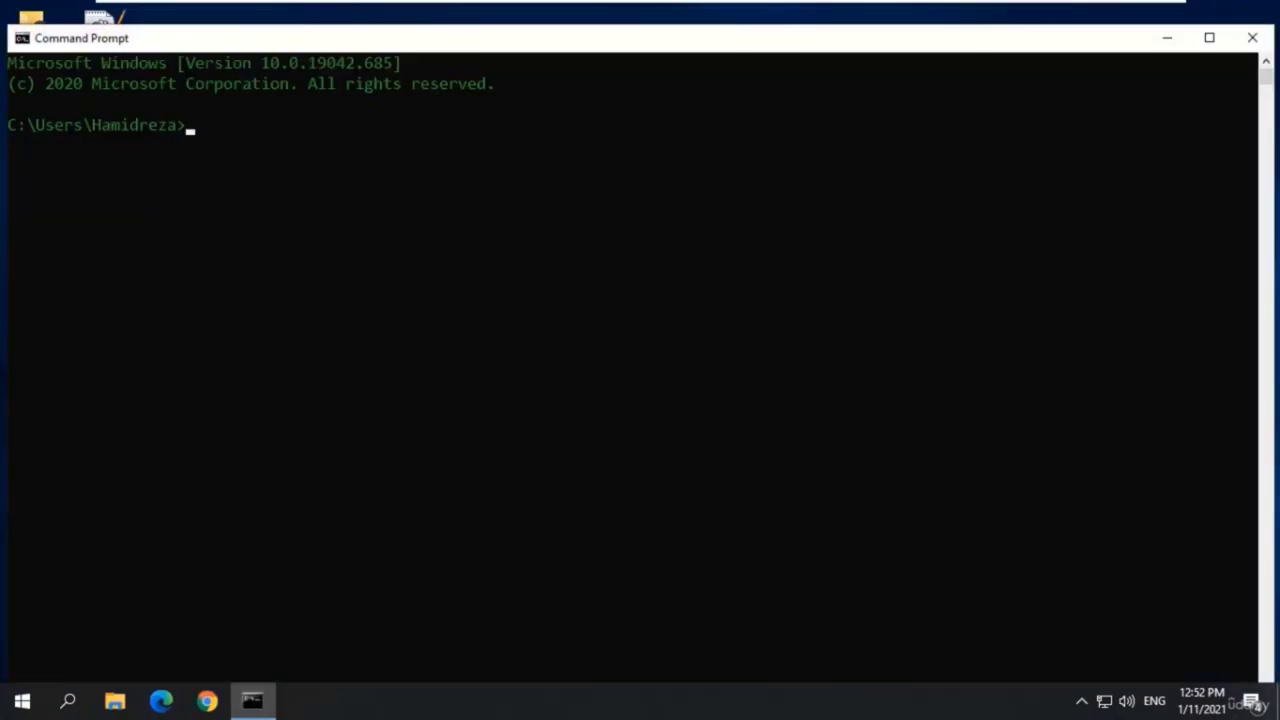
pyautogui.write('CD..')
pyautogui.press('Return')
pyautogui.write('go version')
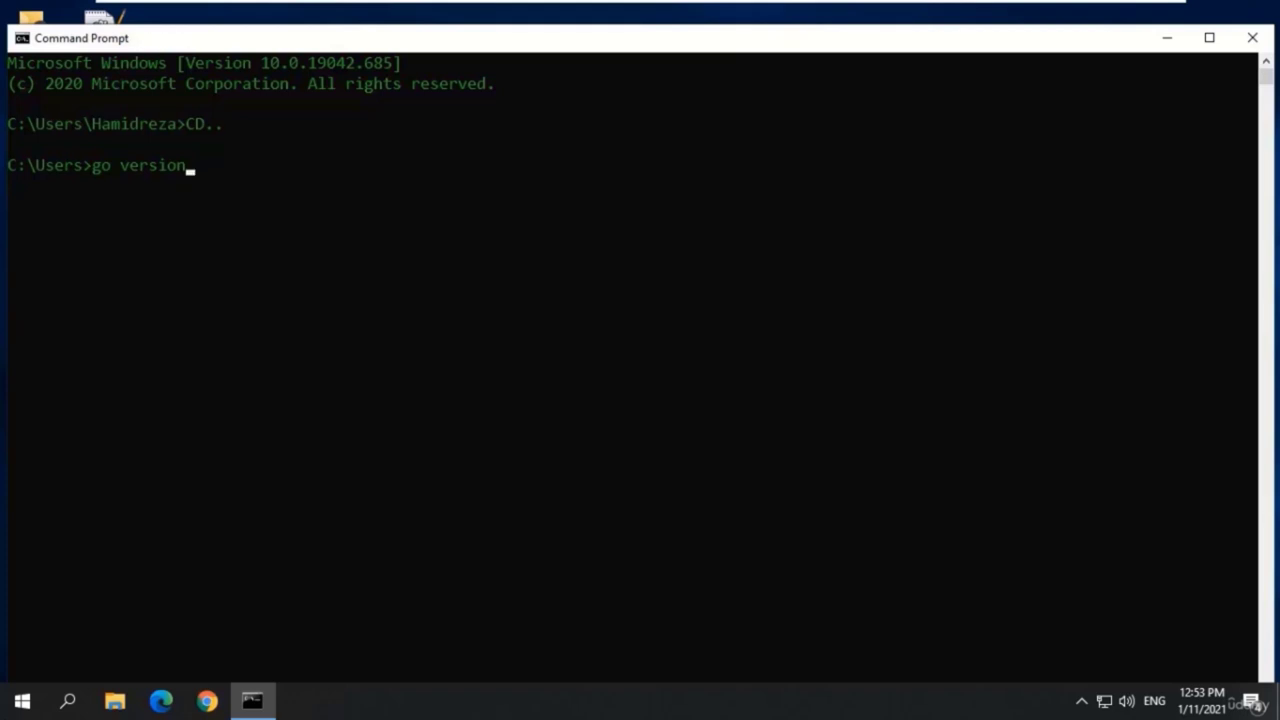
pyautogui.press('Return')
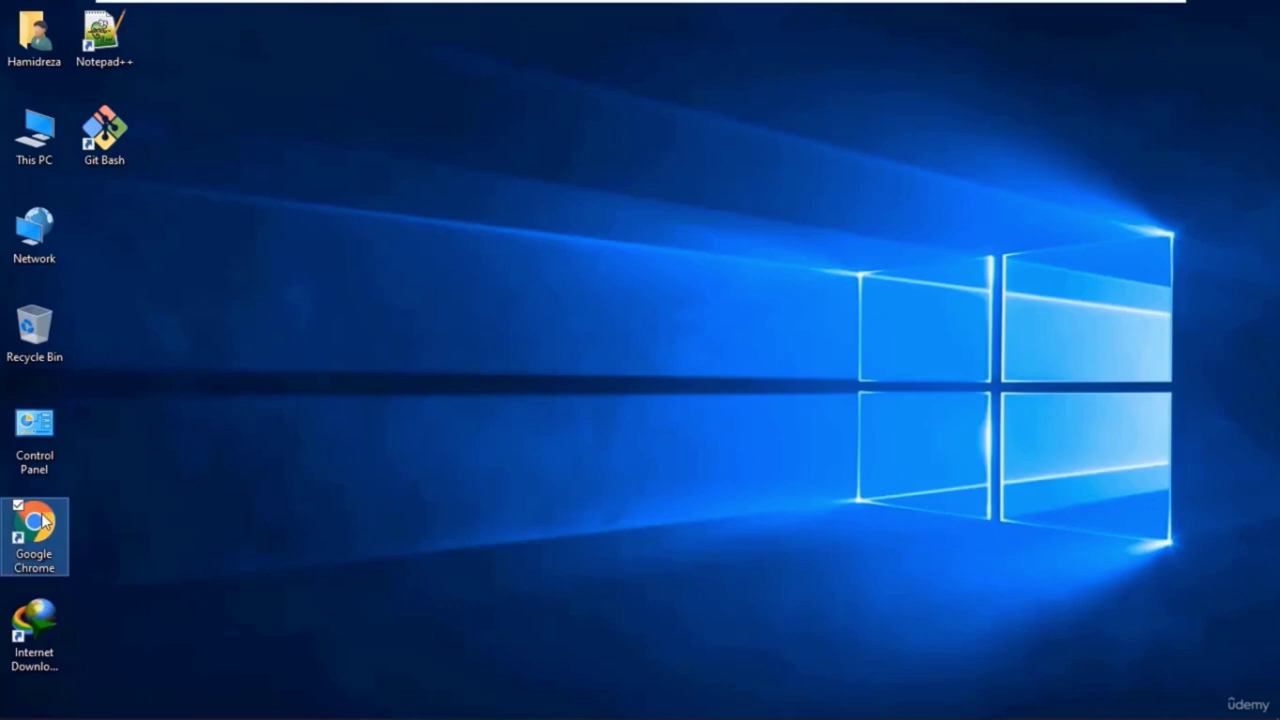
# Step: Switch to Google Chrome and go to code.visualstudio.com/Download
pyautogui.doubleClick(42, 519)
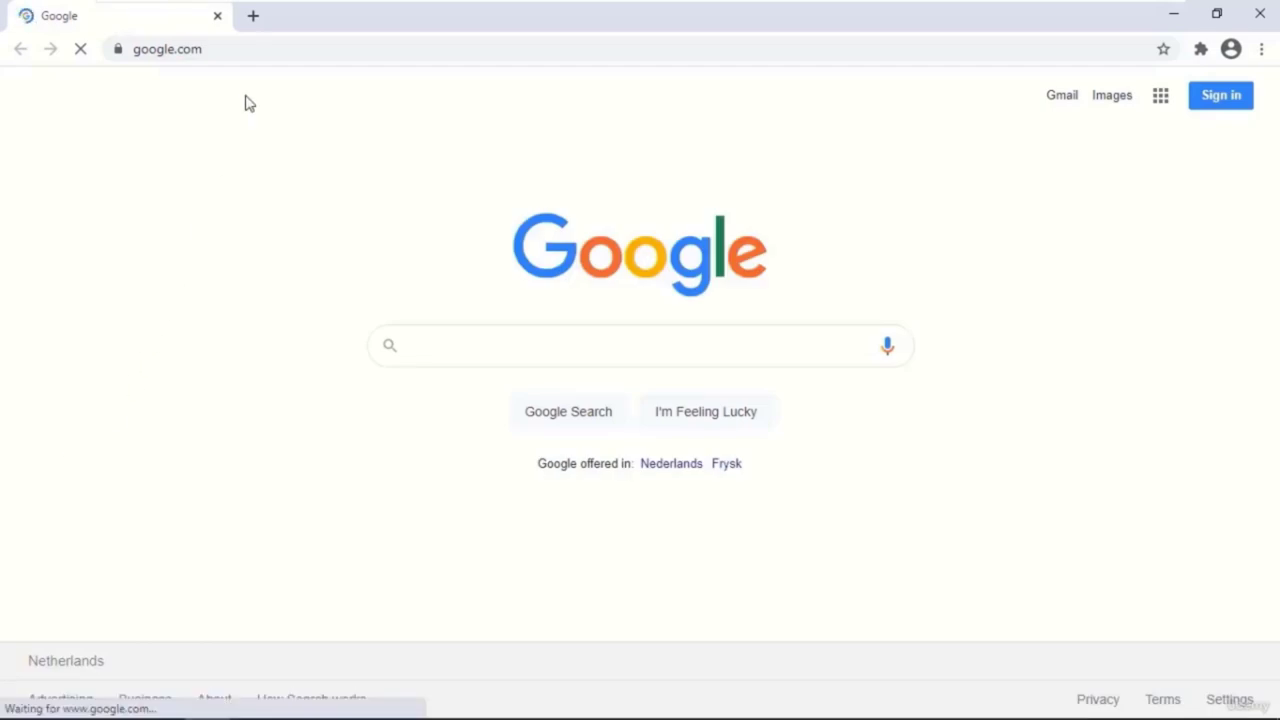
pyautogui.click(232, 48)
pyautogui.write('code.')
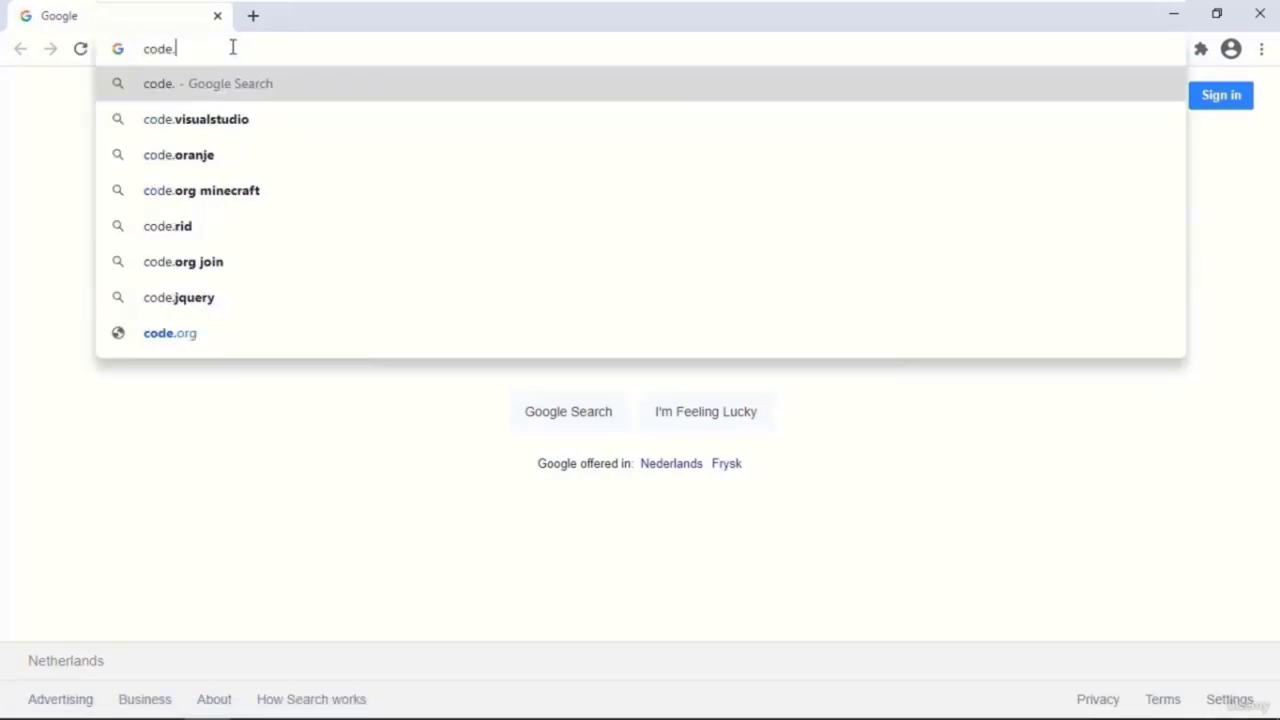
pyautogui.write('visualstudio.com/')
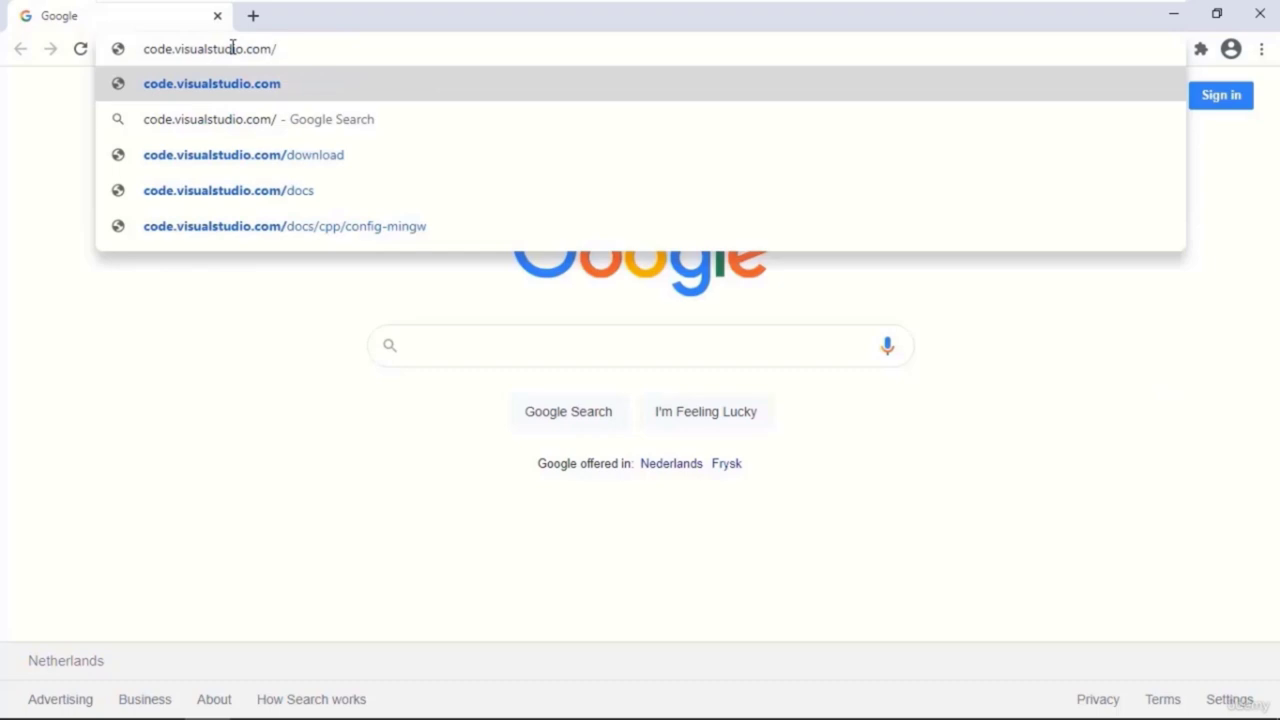
pyautogui.write('Download')
pyautogui.press('Return')
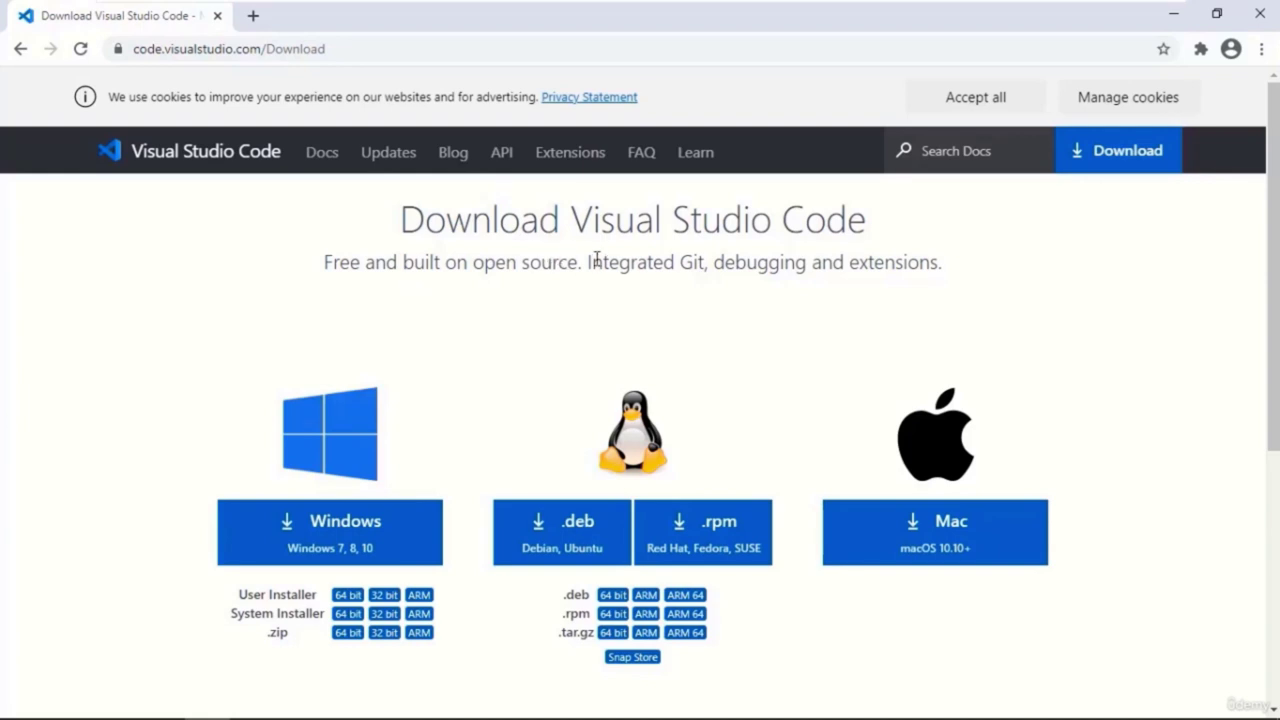
# Step: Download the 64-bit Windows System Installer of Visual Studio Code and open the folder it was saved in
pyautogui.click(347, 616)
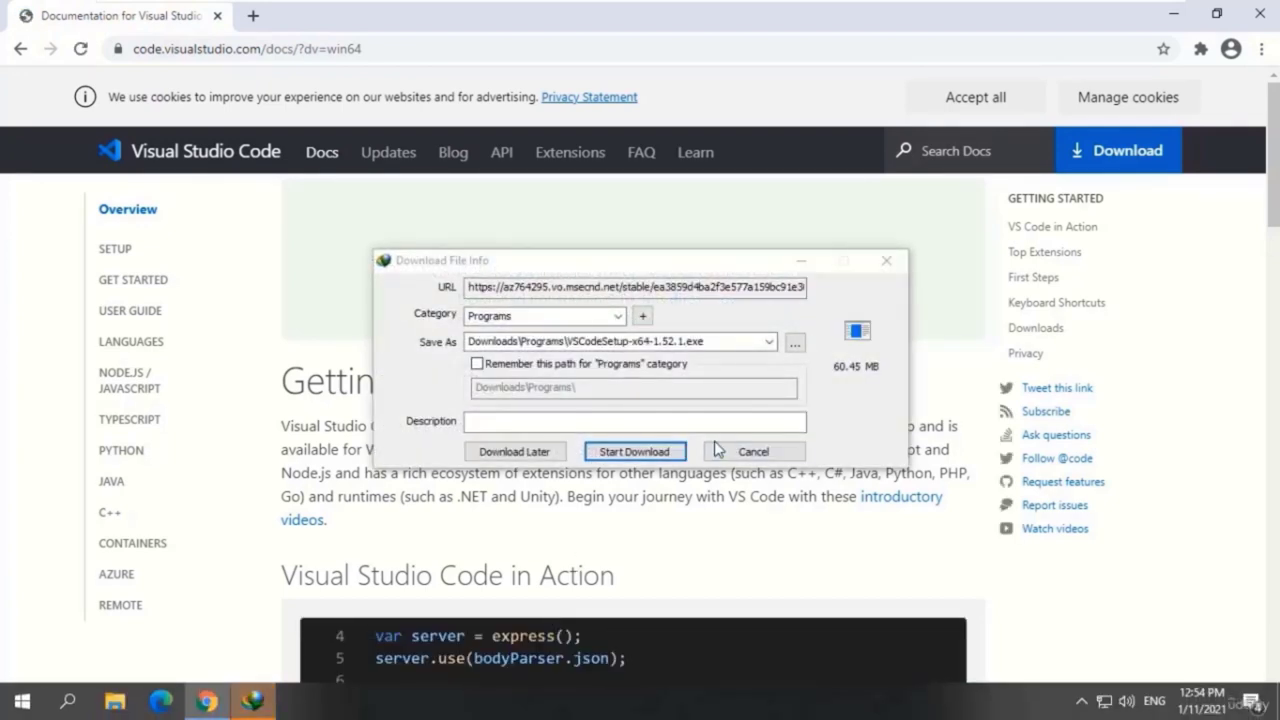
pyautogui.click(662, 456)
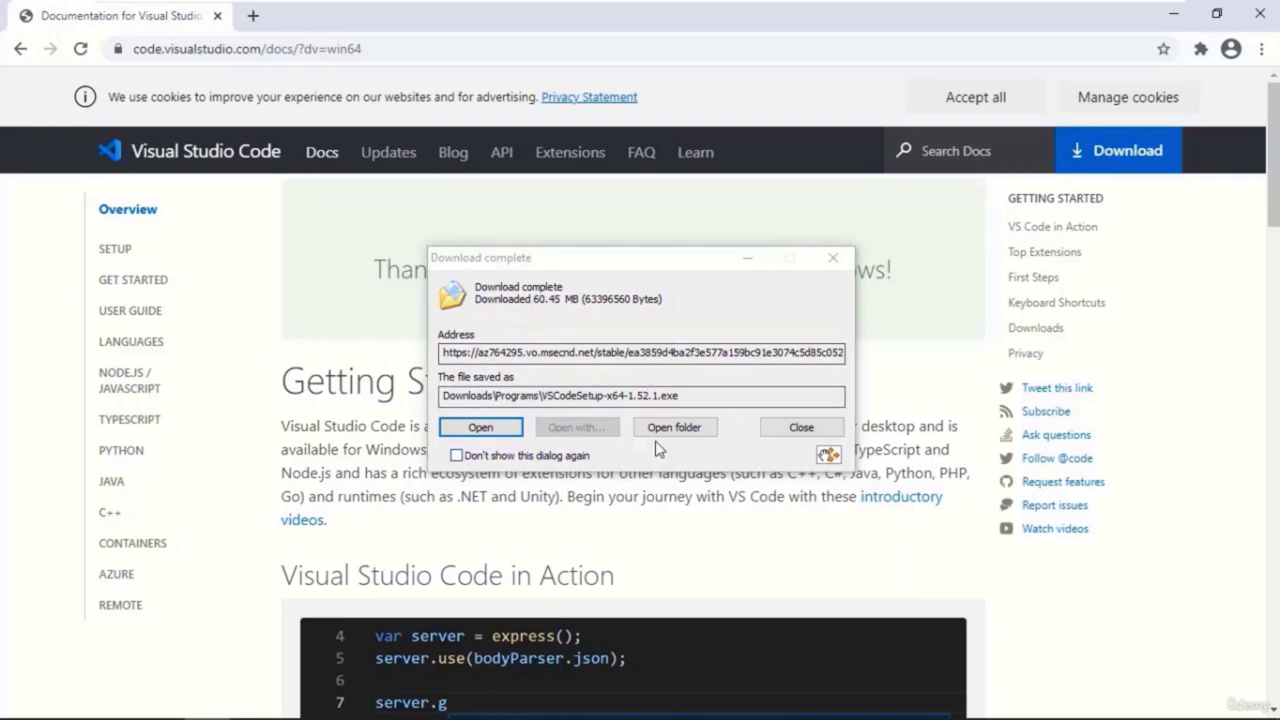
pyautogui.click(663, 437)
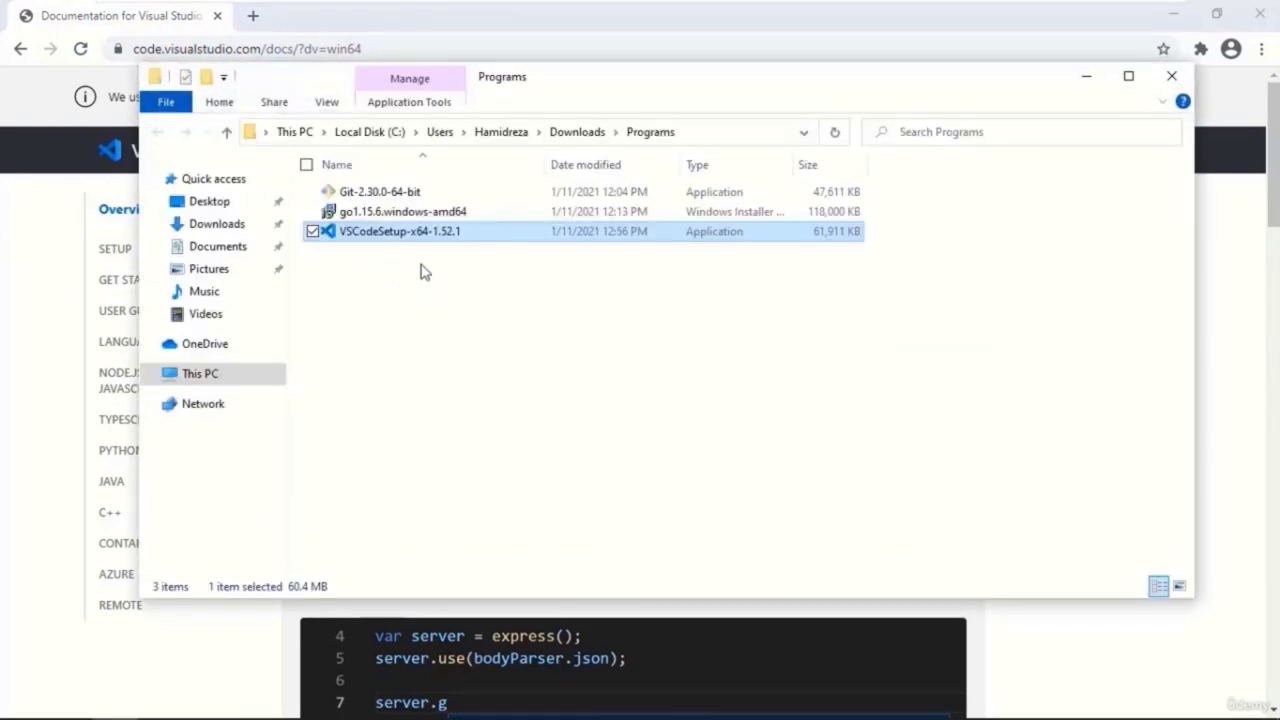
# Step: Run VSCodeSetup-x64-1.52.1 as administrator and close the Programs folder window
pyautogui.rightClick(446, 240)
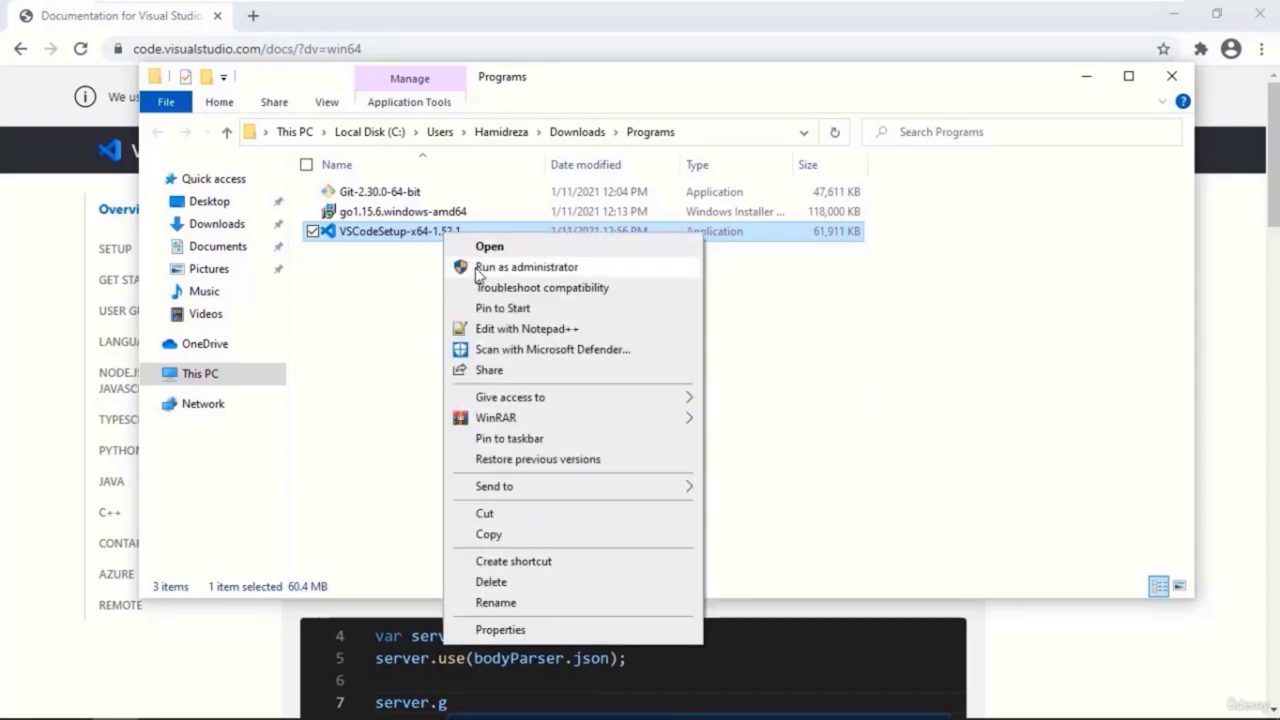
pyautogui.click(478, 270)
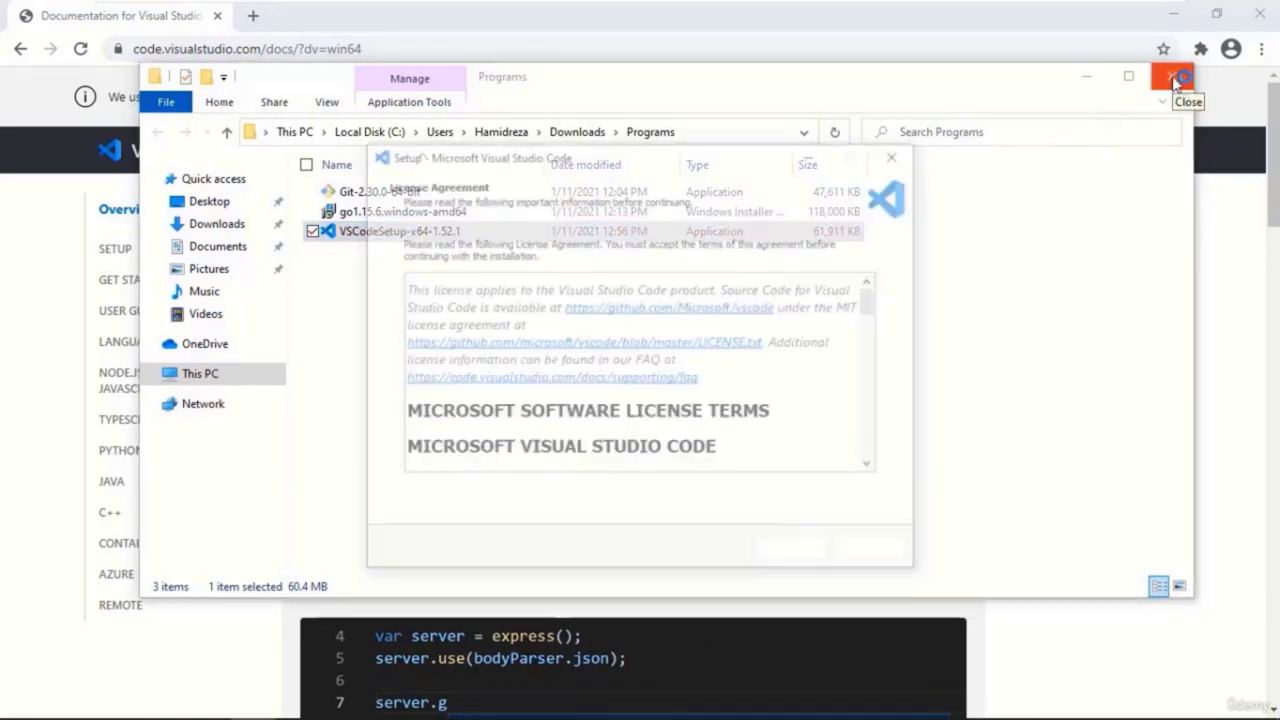
pyautogui.click(1174, 78)
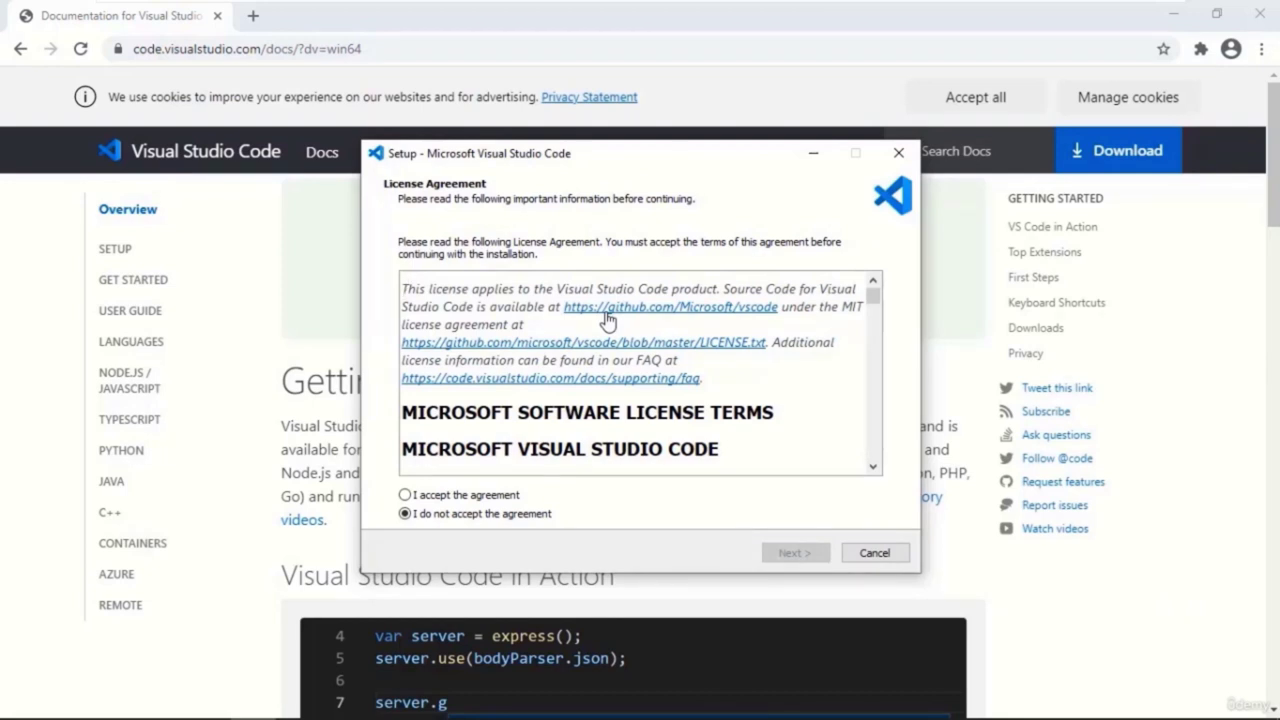
# Step: Accept the license agreement and install Visual Studio Code with the default folders, a desktop icon and Add to PATH enabled
pyautogui.click(430, 496)
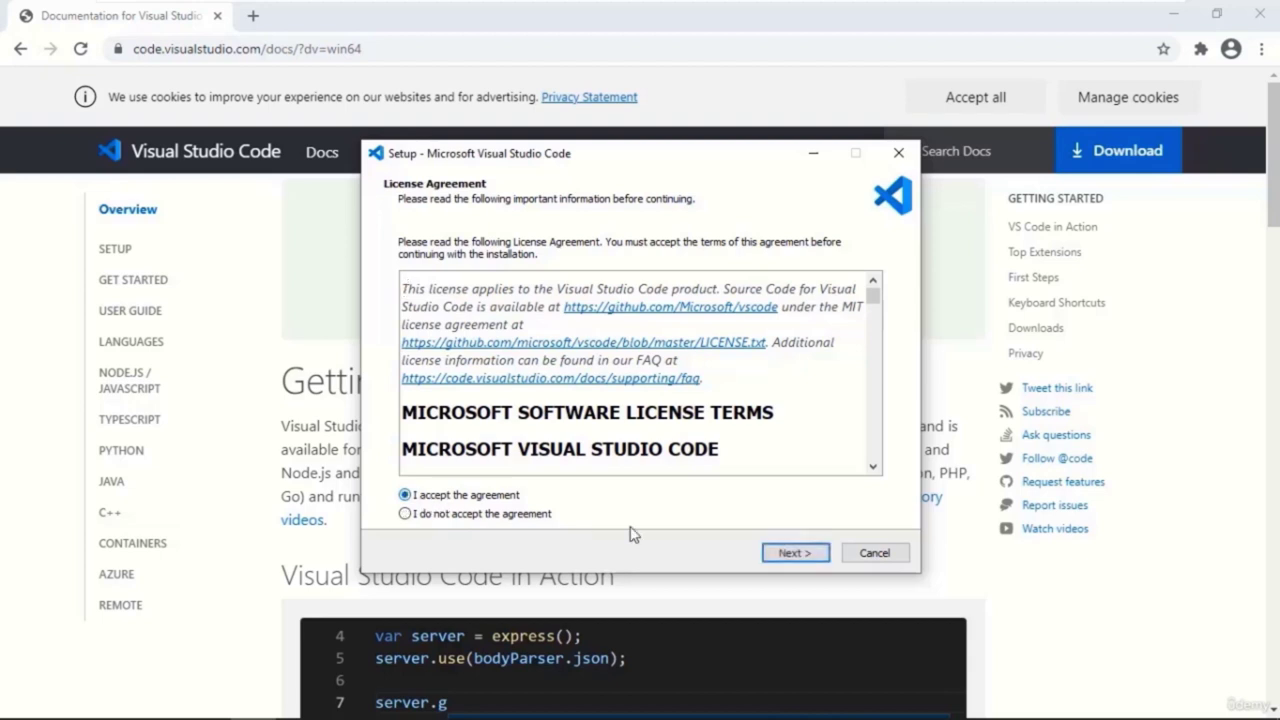
pyautogui.click(790, 555)
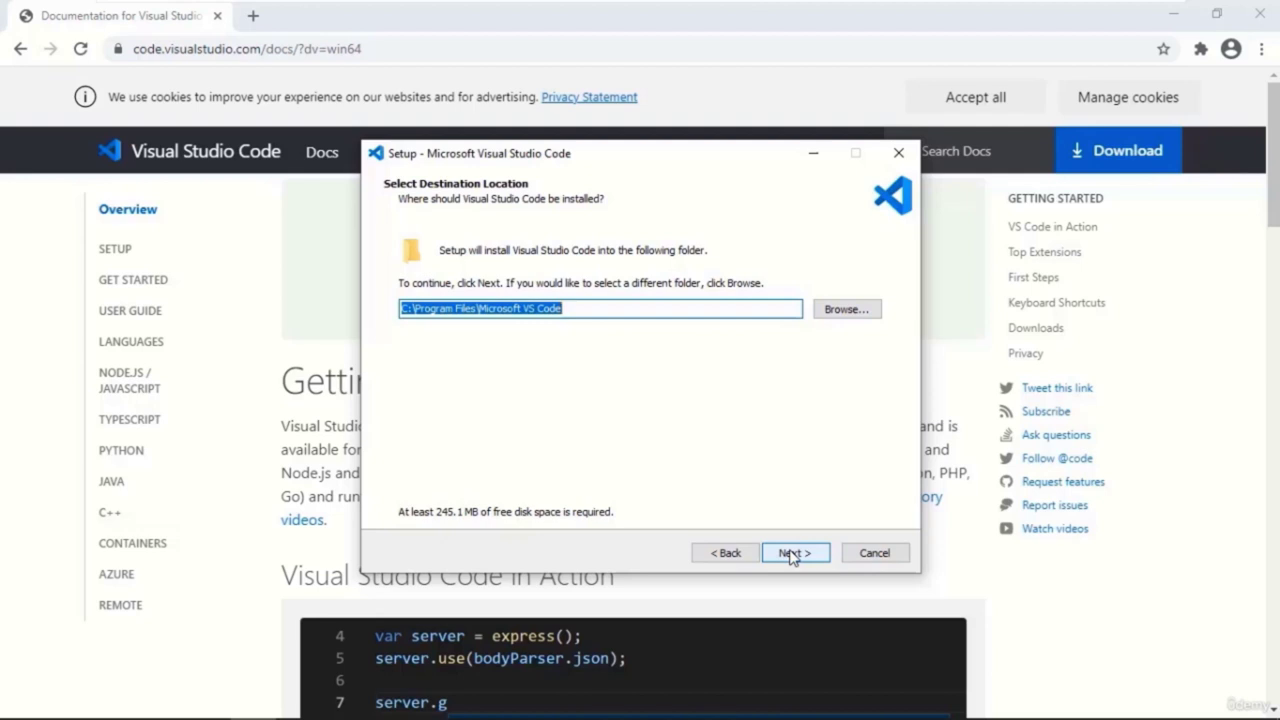
pyautogui.click(818, 556)
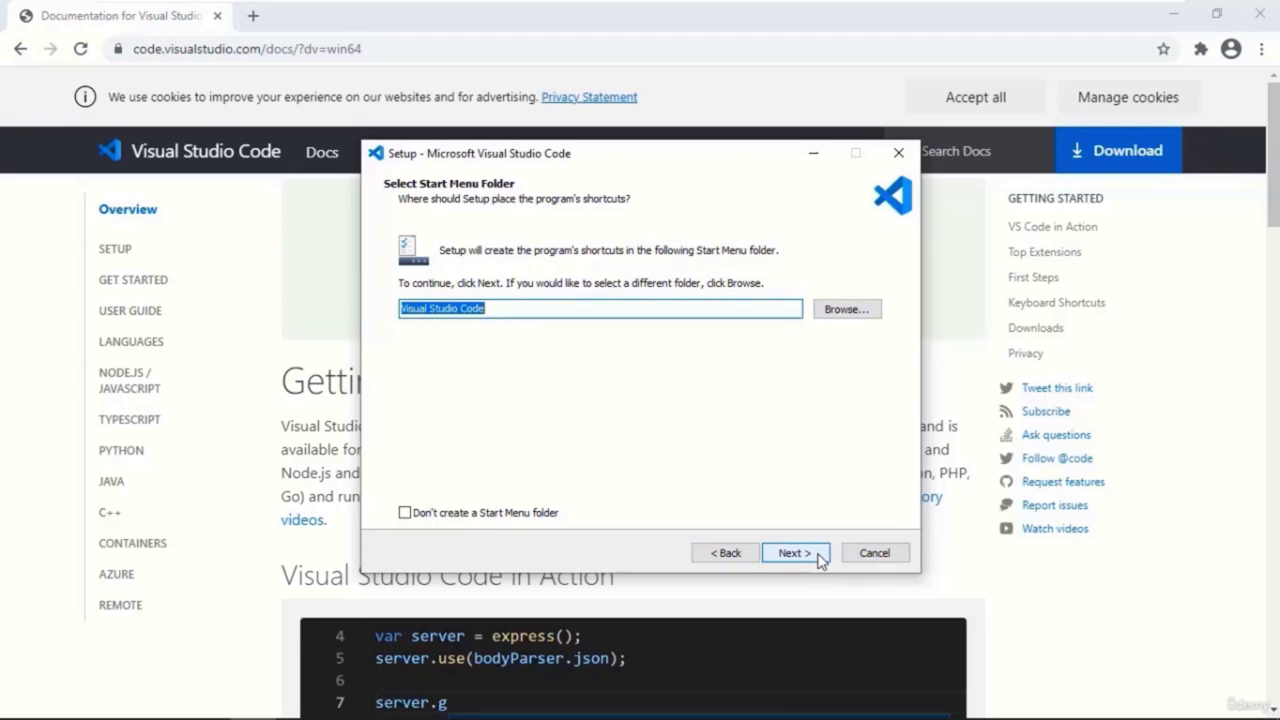
pyautogui.click(820, 561)
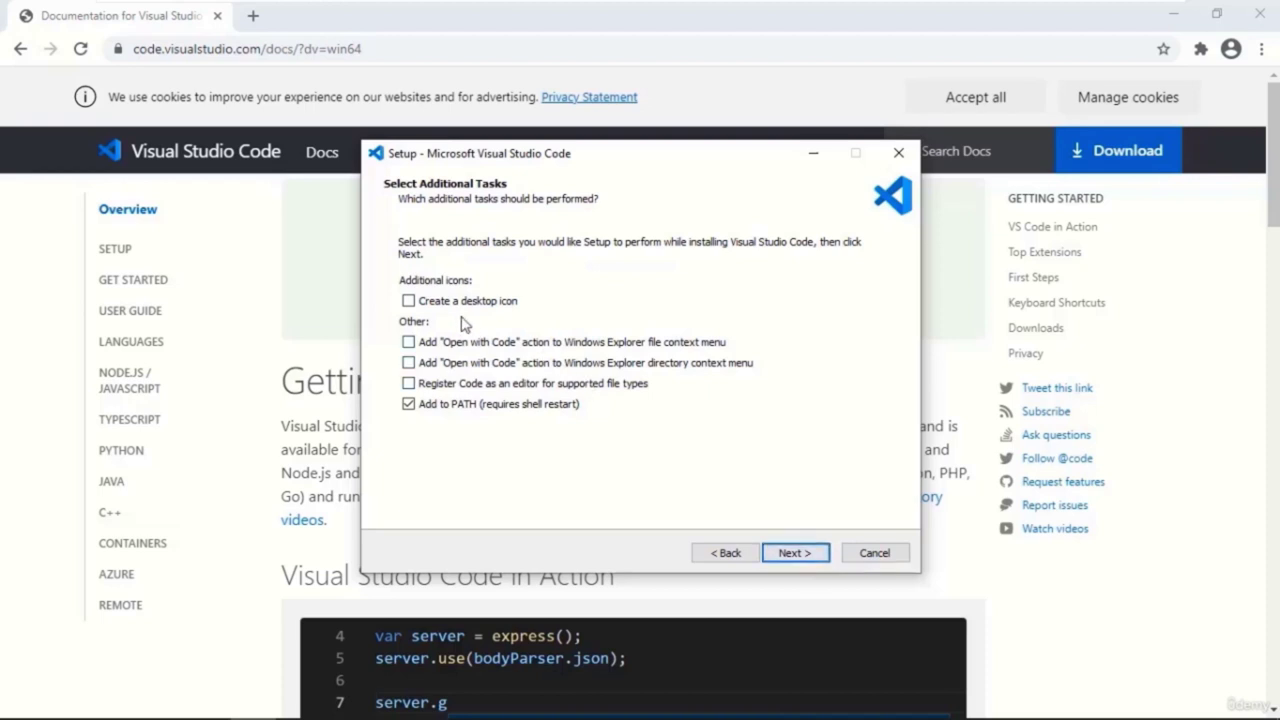
pyautogui.click(408, 302)
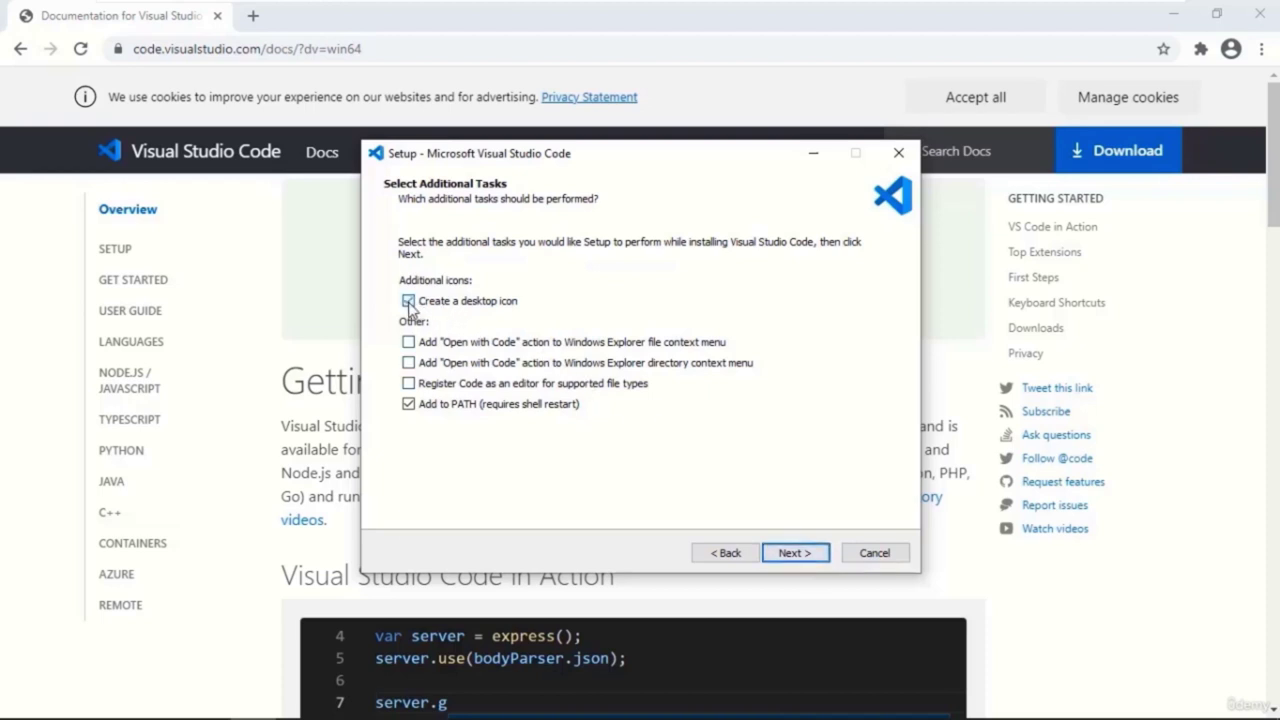
pyautogui.click(809, 561)
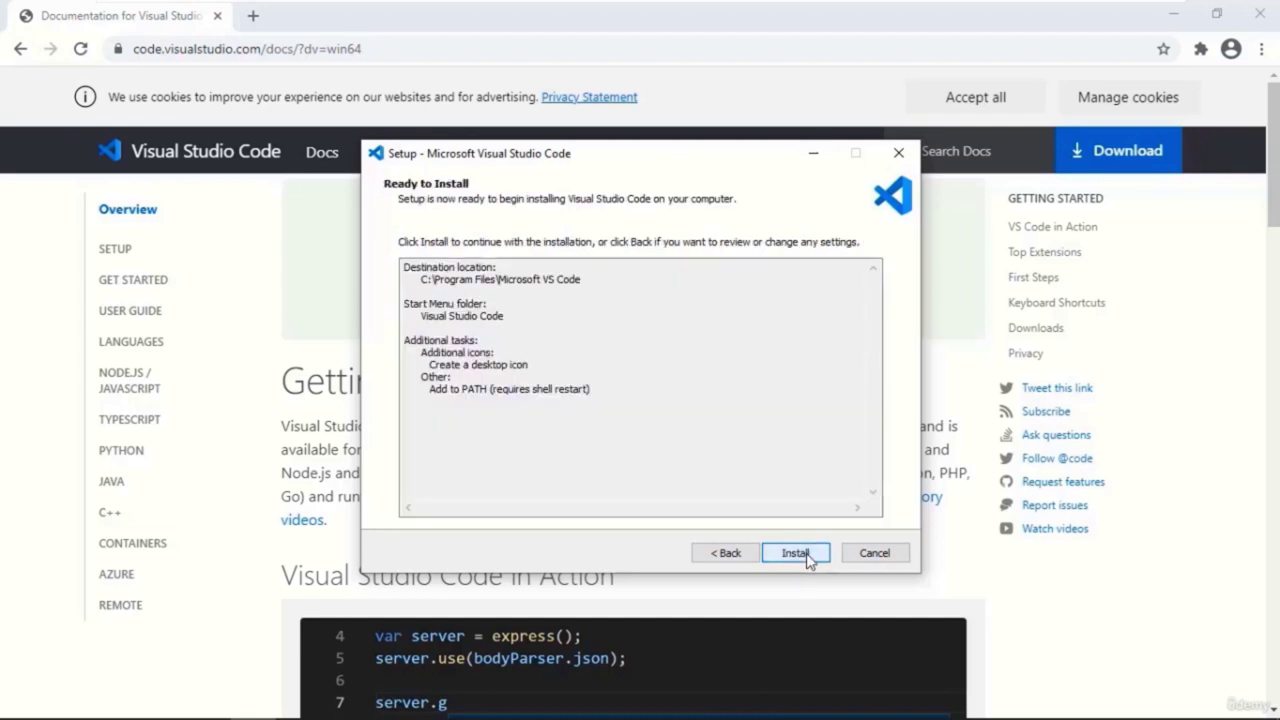
pyautogui.click(806, 555)
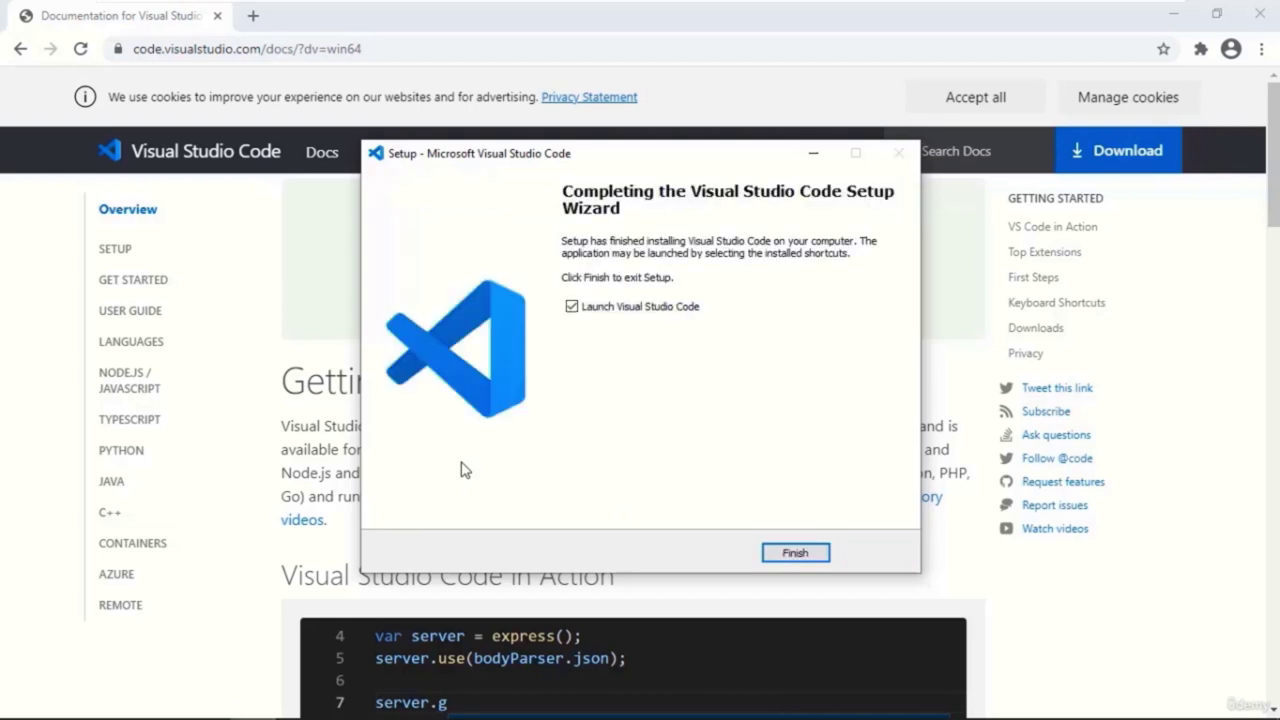
# Step: Finish the setup wizard without launching Visual Studio Code and close the Chrome window
pyautogui.click(591, 309)
pyautogui.click(794, 554)
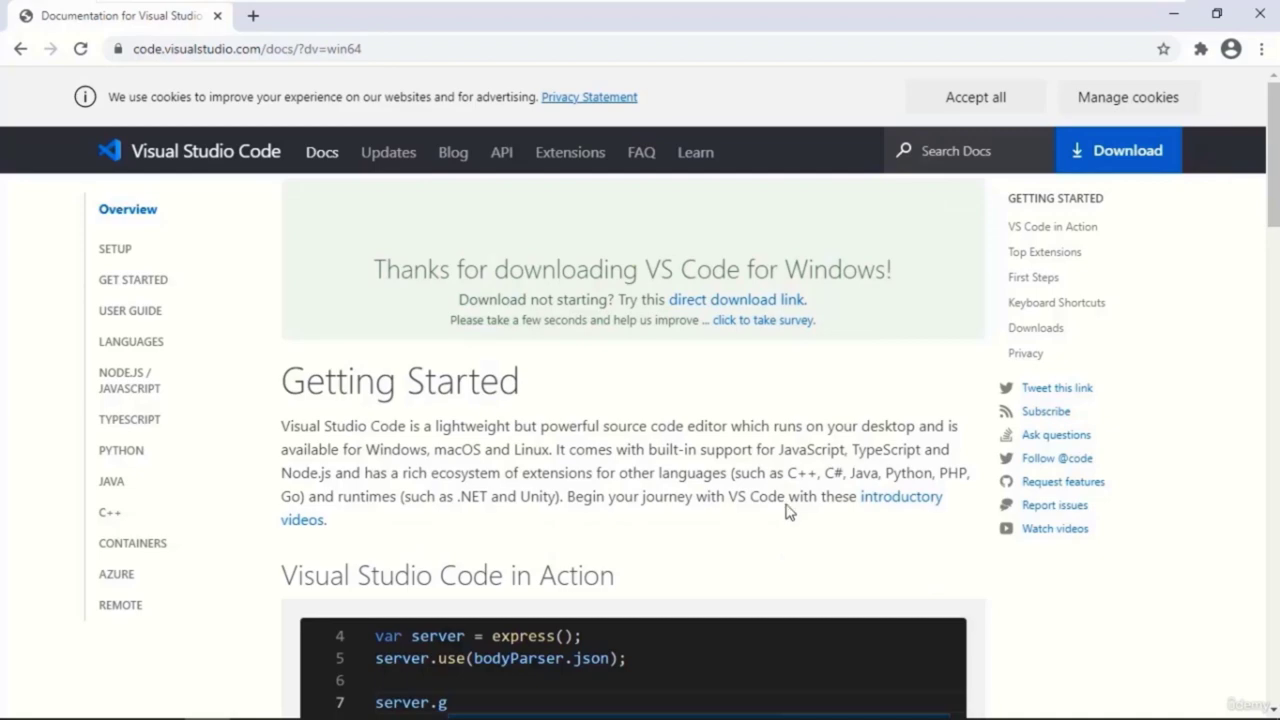
pyautogui.click(1260, 14)
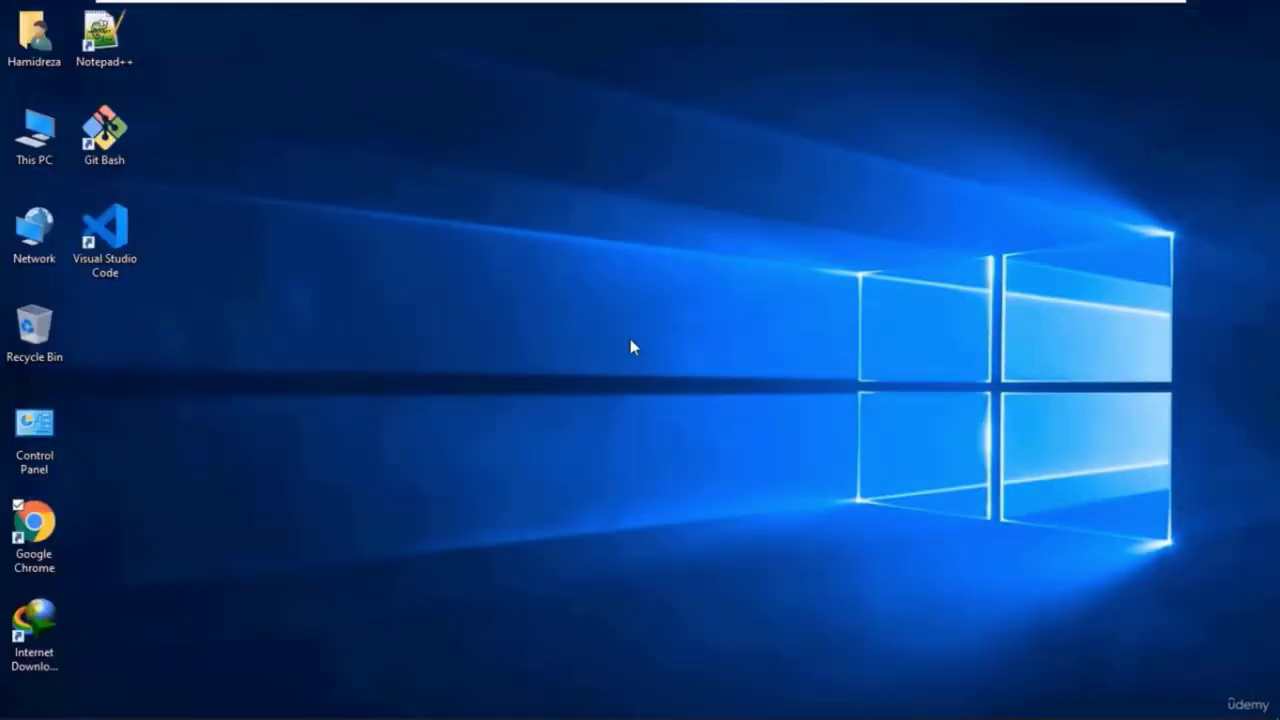
# Step: Launch Visual Studio Code from its desktop shortcut and maximize its window
pyautogui.click(125, 260)
pyautogui.doubleClick(127, 263)
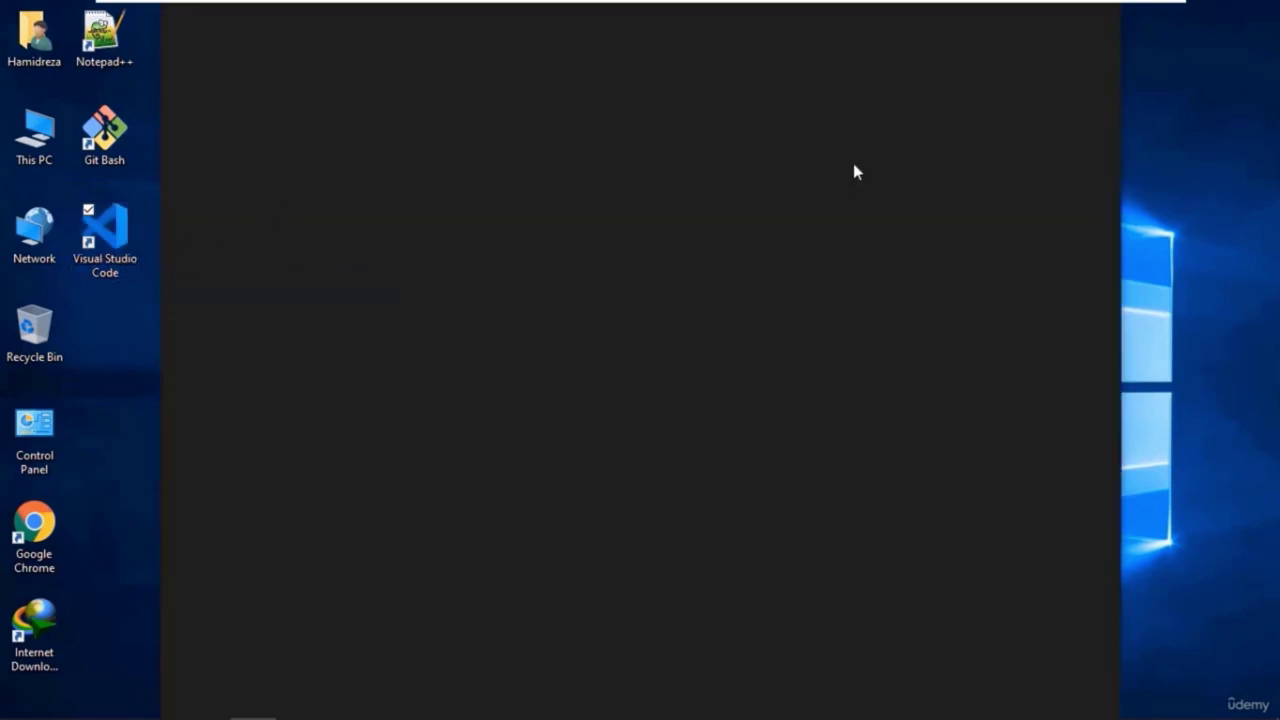
pyautogui.click(1056, 15)
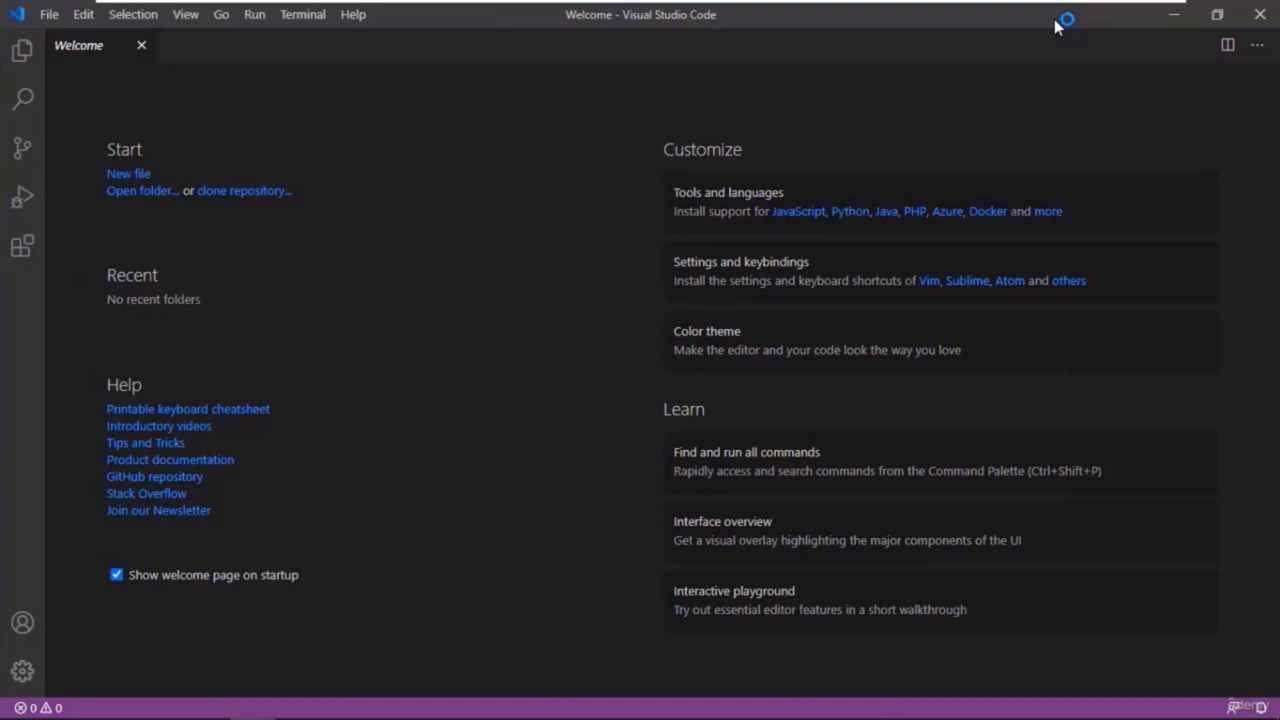
# Step: Search the extensions for go, install the Go extension by Go Team at Google, and close Visual Studio Code
pyautogui.hotkey('ctrl', 'shift', 'x')
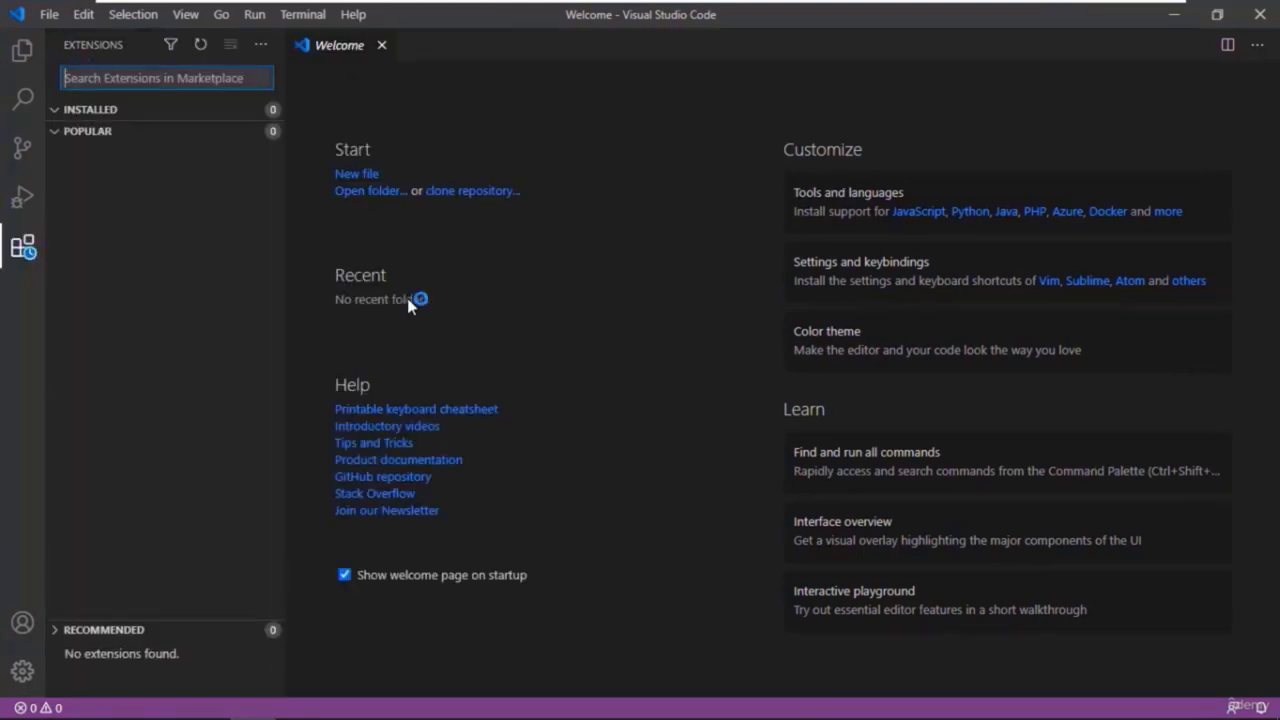
pyautogui.write('go')
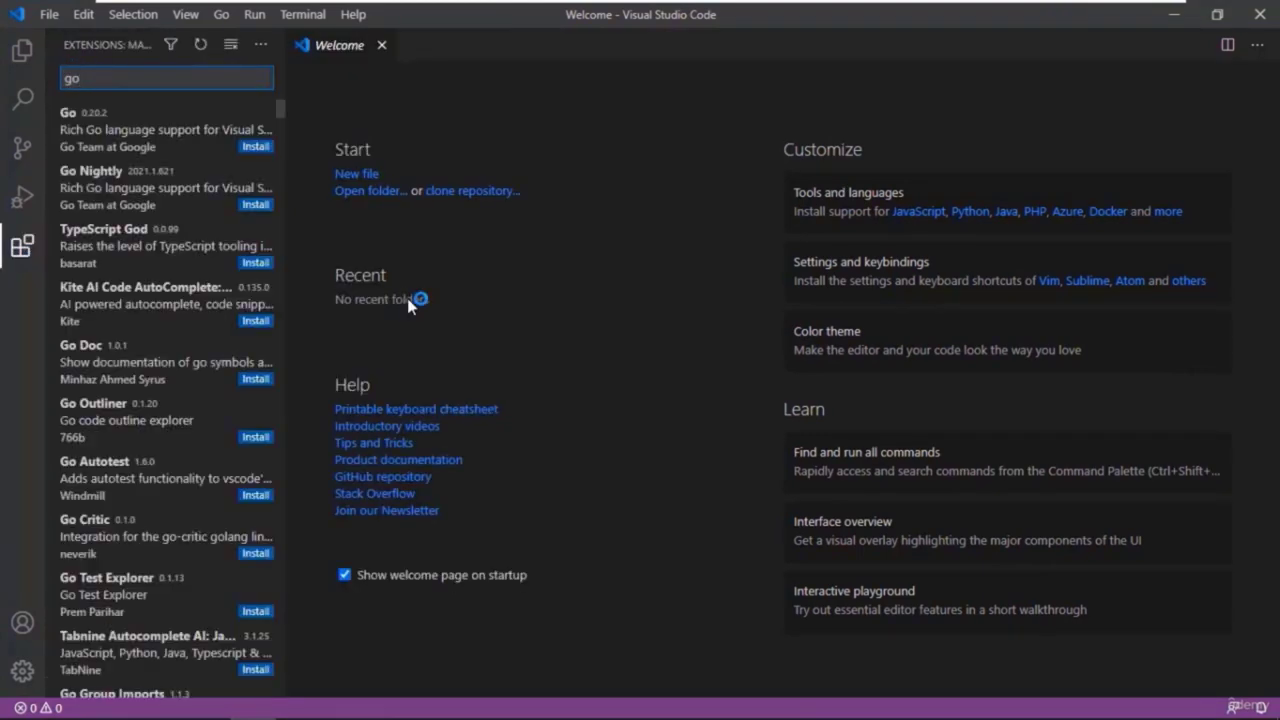
pyautogui.click(188, 150)
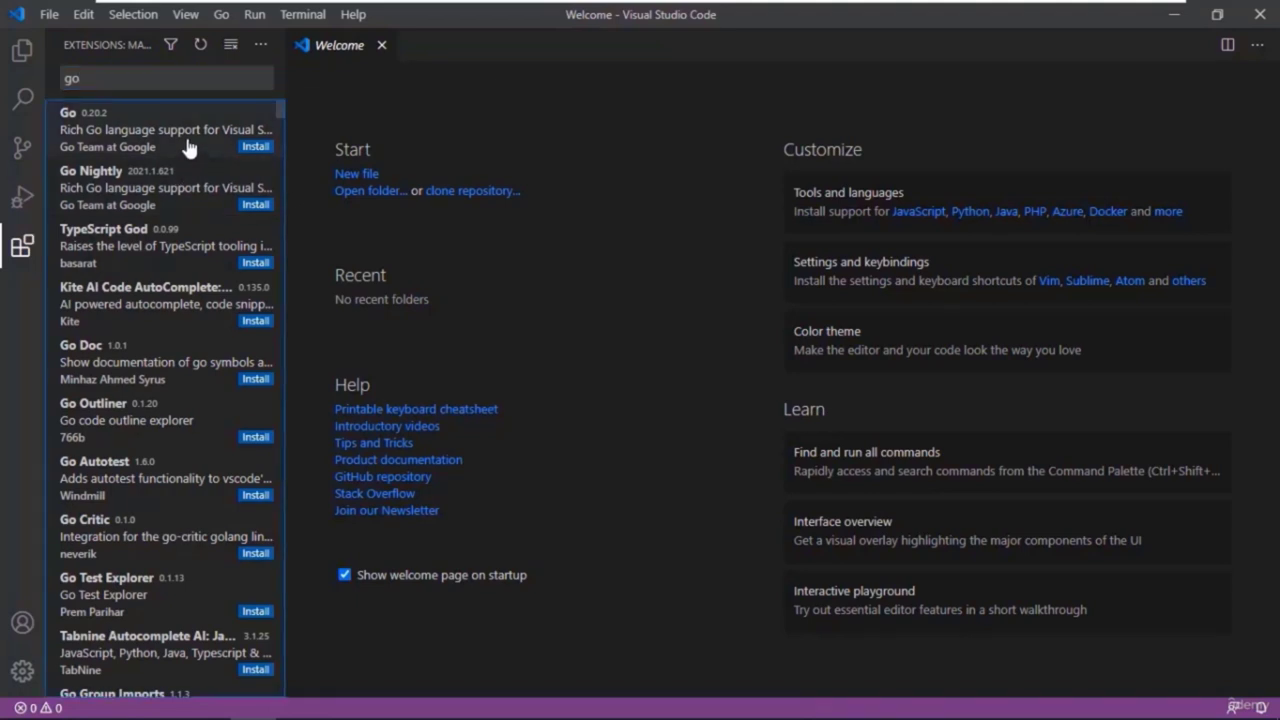
pyautogui.click(458, 179)
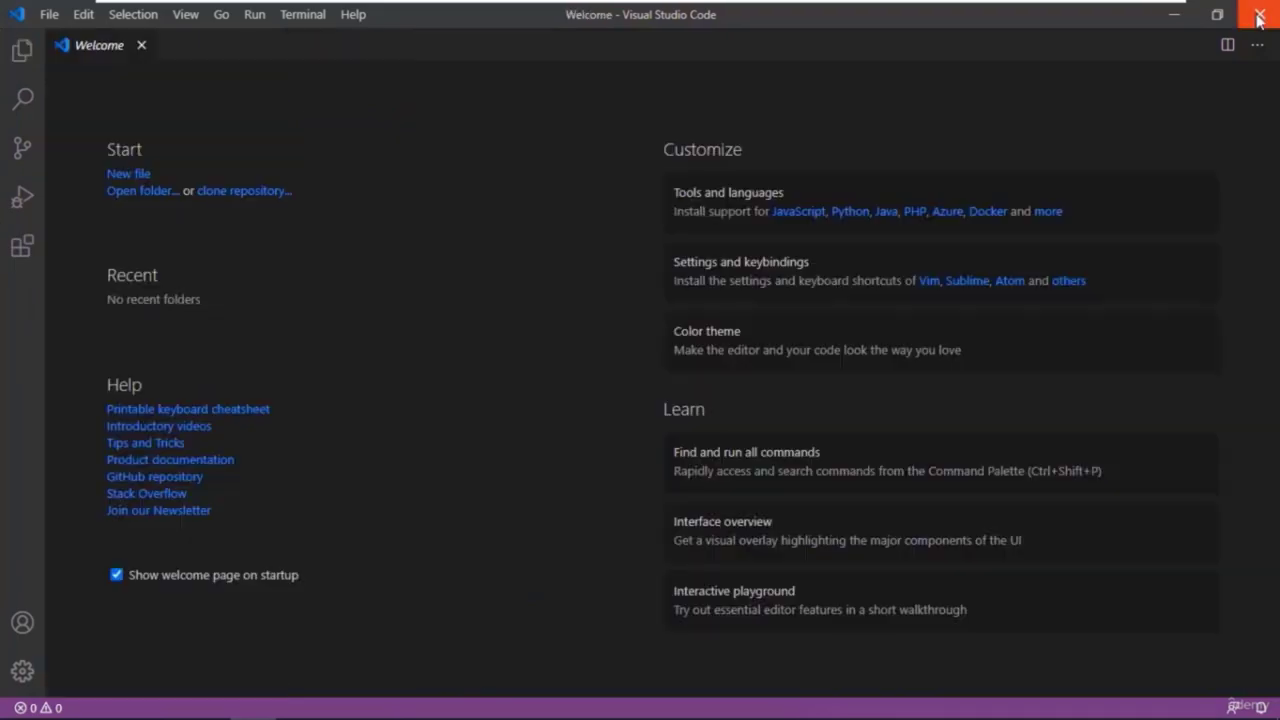
pyautogui.click(1259, 16)
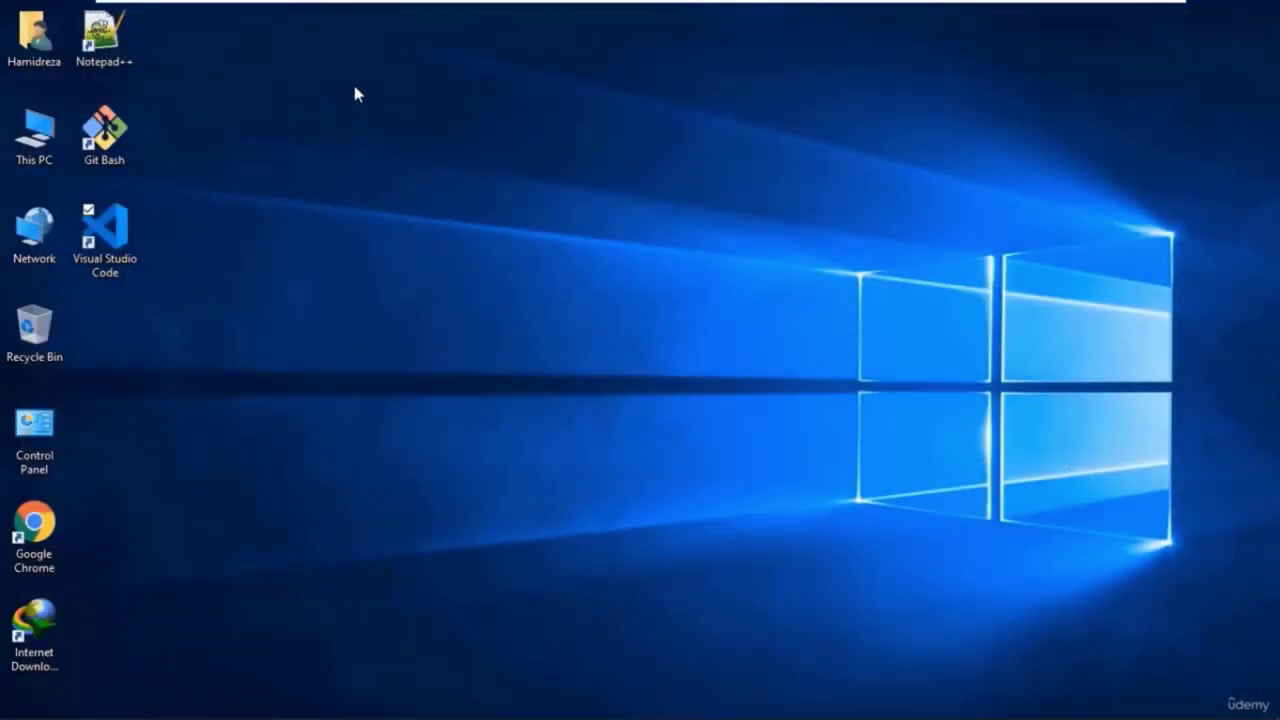
# Step: Reopen Visual Studio Code and run the Go command for installing or updating tools
pyautogui.click(90, 240)
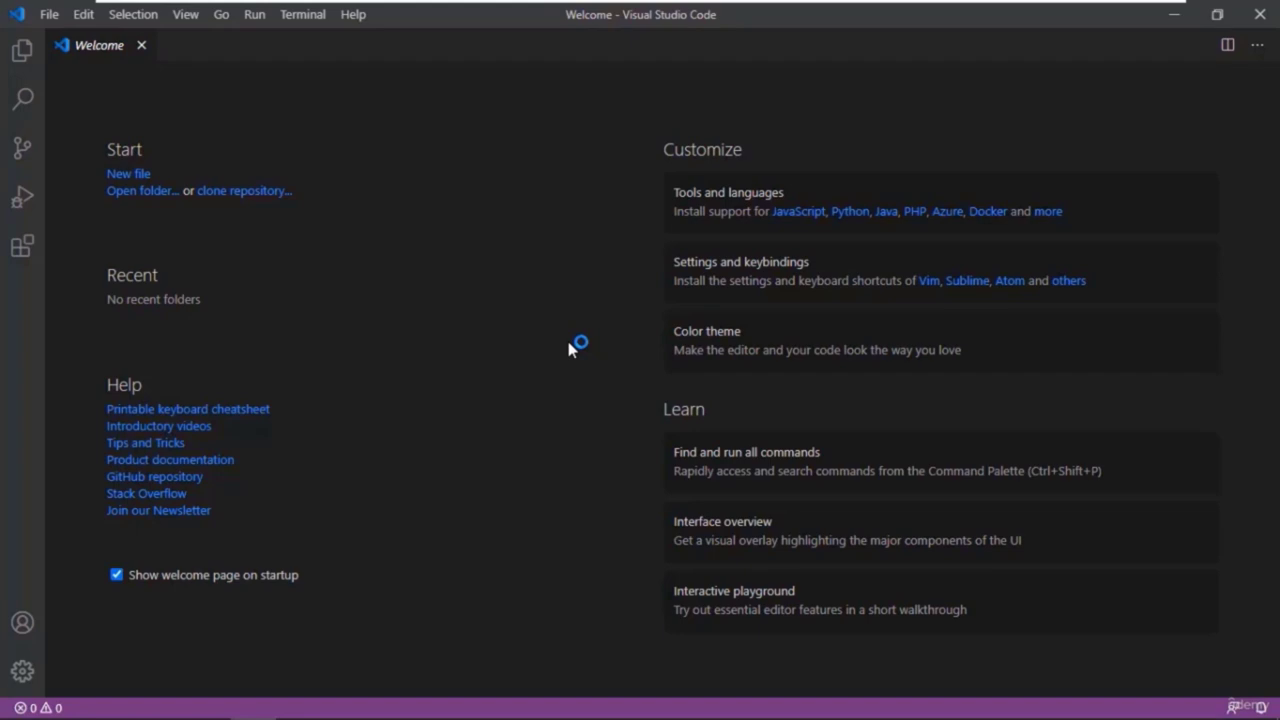
pyautogui.hotkey('ctrl', 'shift', 'p')
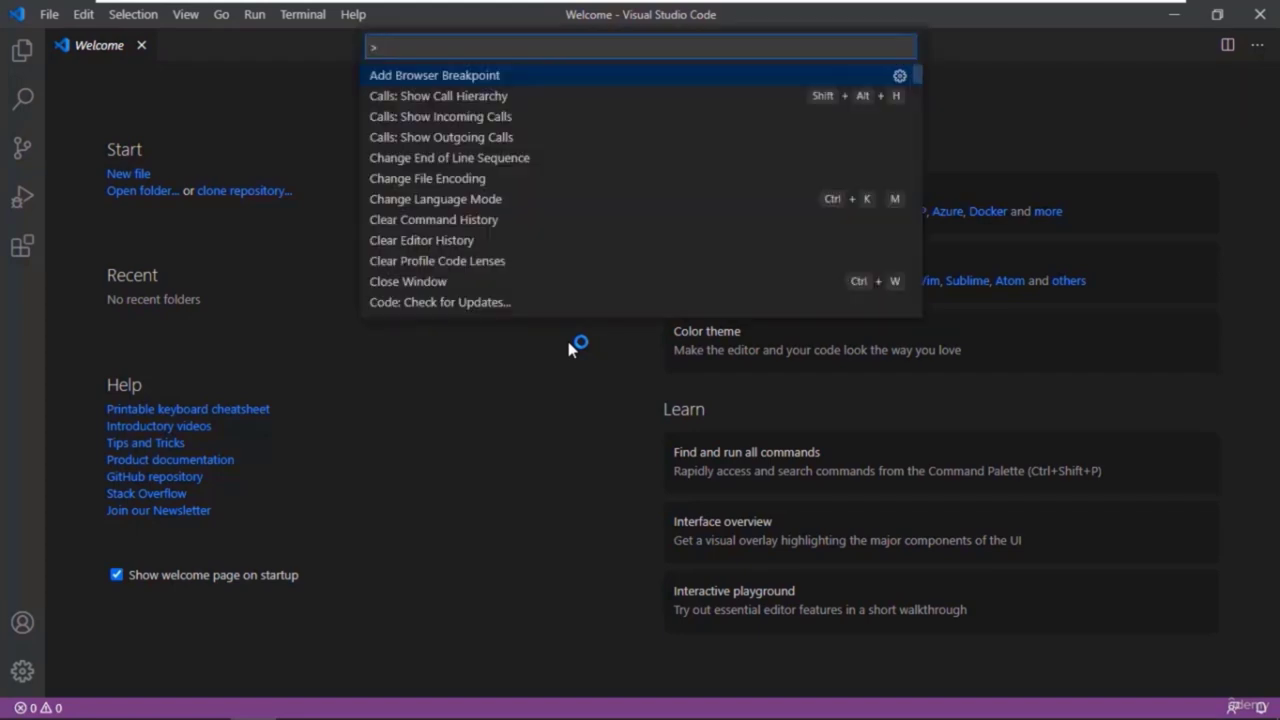
pyautogui.write('go')
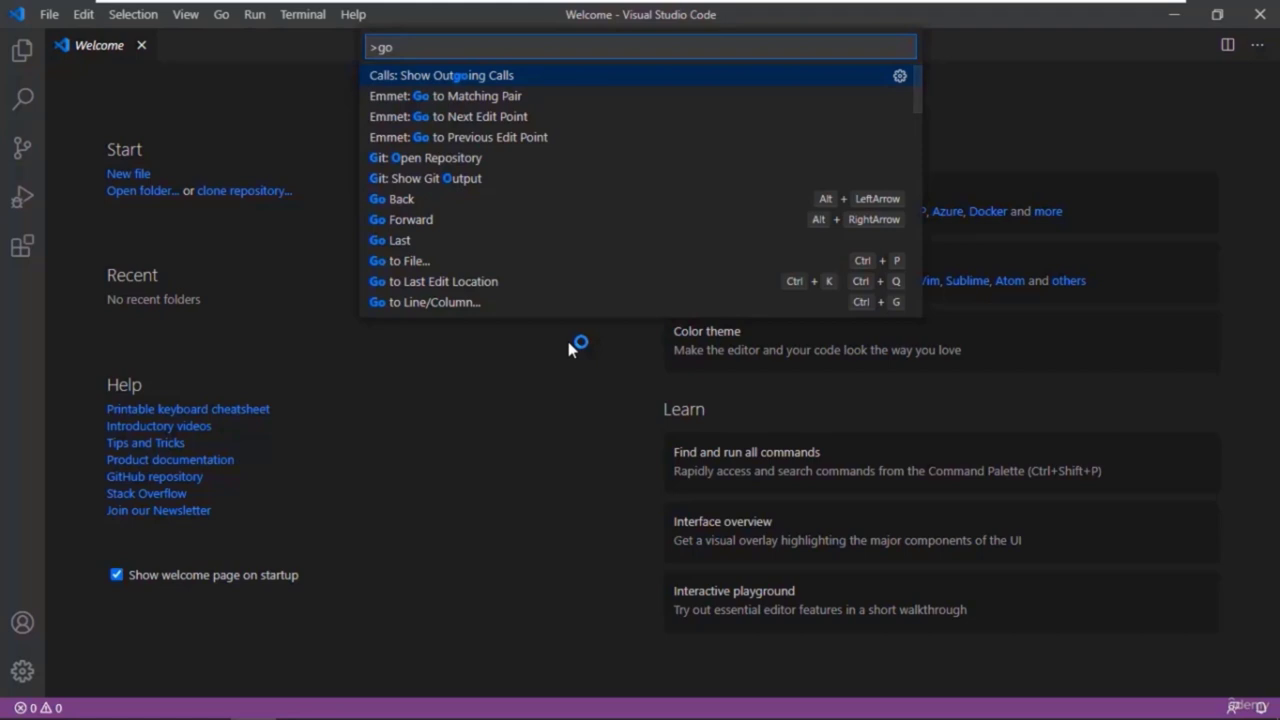
pyautogui.write(':/')
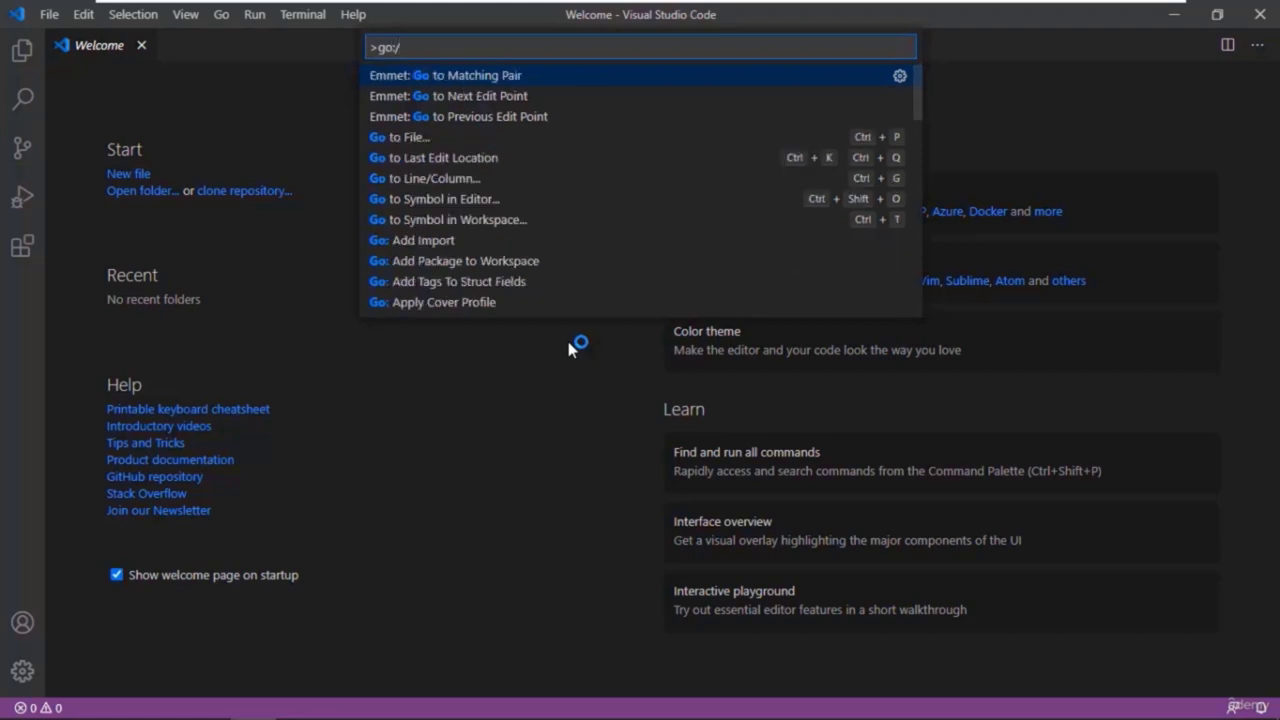
pyautogui.write('ins')
pyautogui.press('Down')
pyautogui.press('Down')
pyautogui.press('Return')
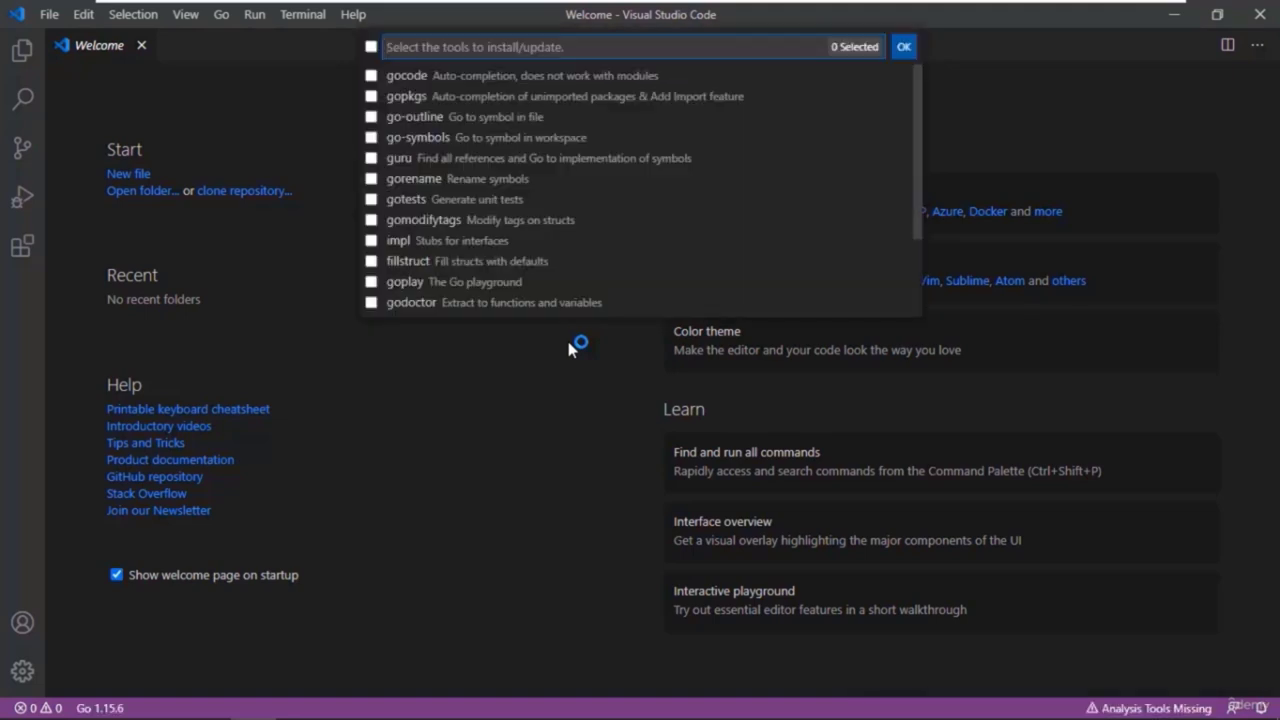
# Step: Select all the listed Go tools, install them, and enlarge the output area
pyautogui.click(371, 47)
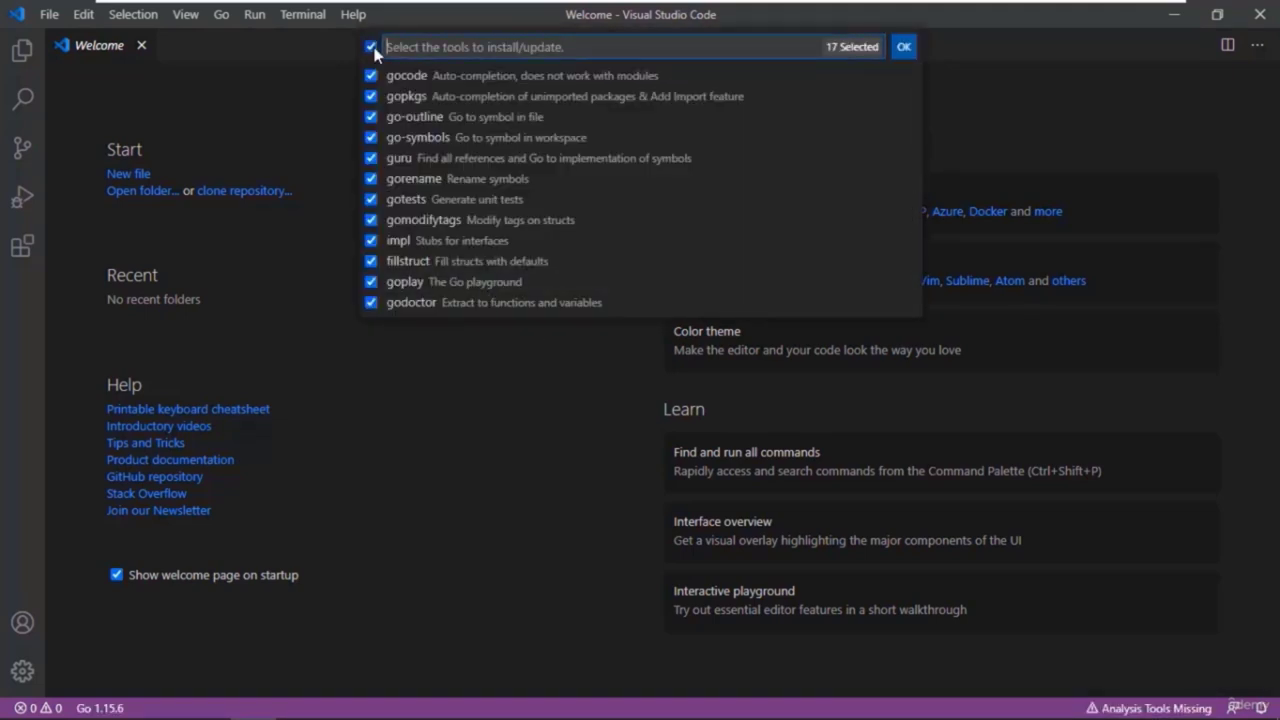
pyautogui.click(906, 49)
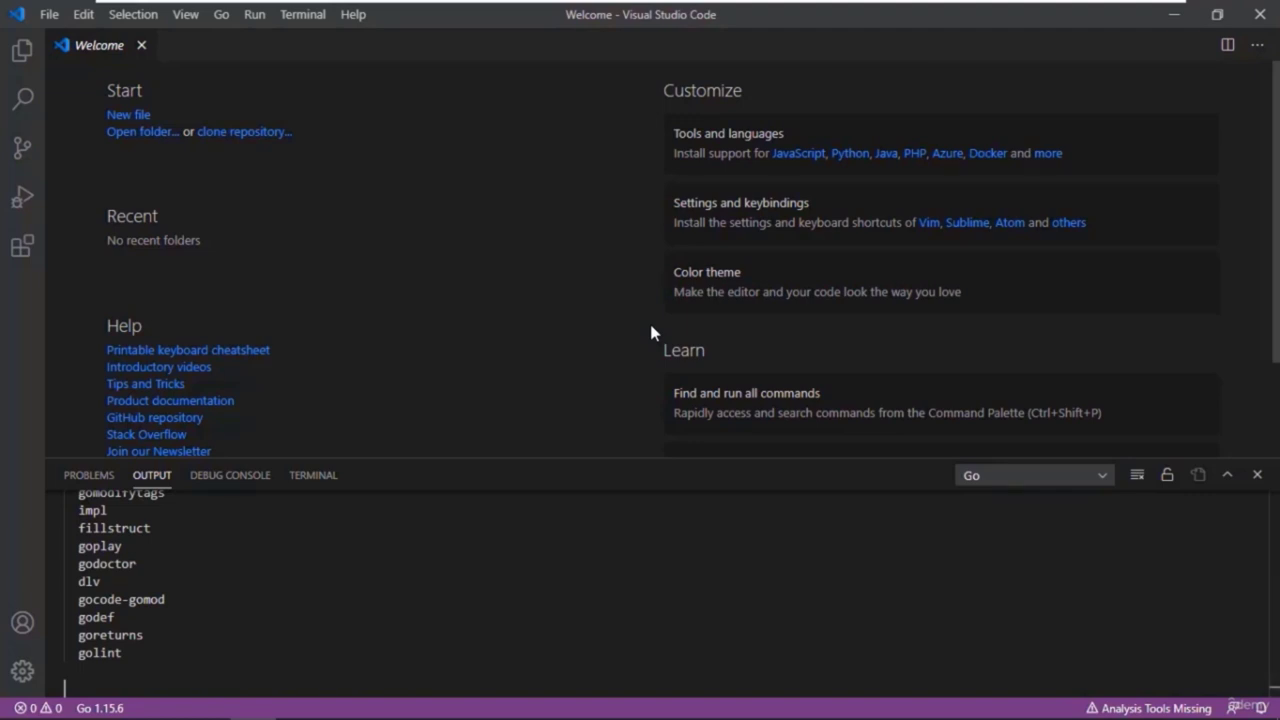
pyautogui.moveTo(651, 460); pyautogui.dragTo(651, 320)
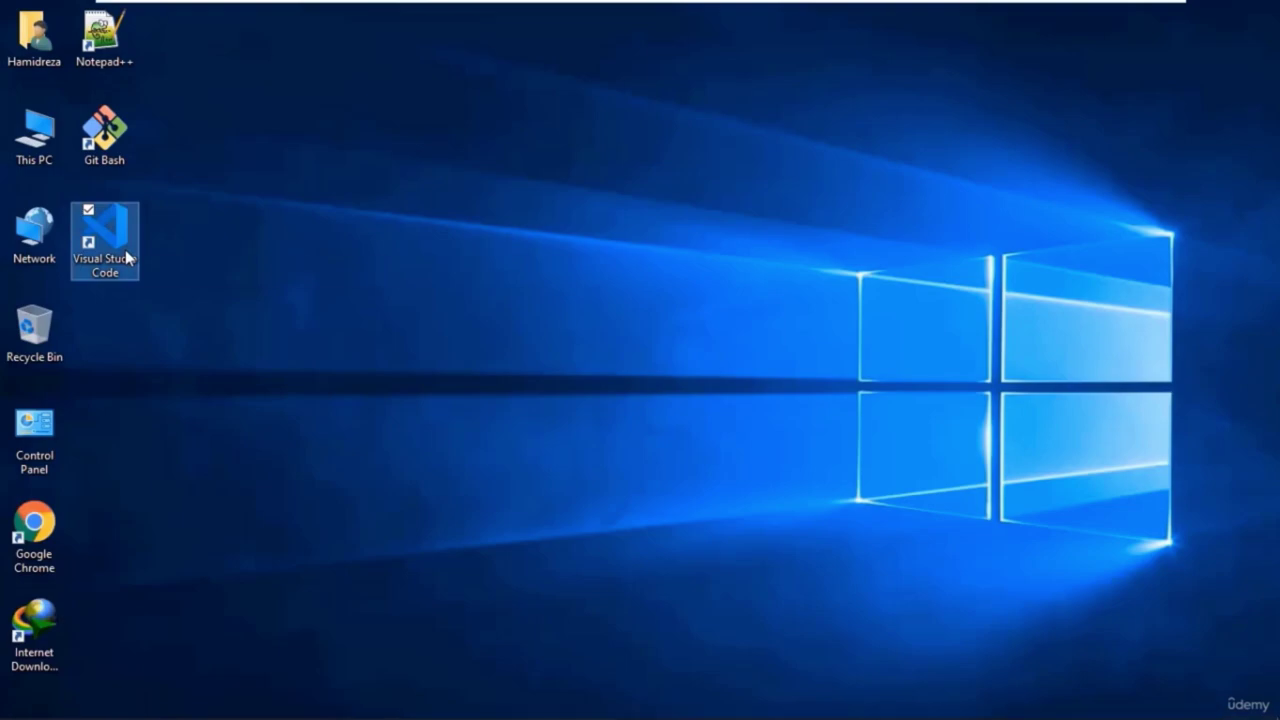
# Step: Reopen Visual Studio Code, start opening a folder from the Explorer, and move the Open Folder dialog toward the middle
pyautogui.doubleClick(126, 256)
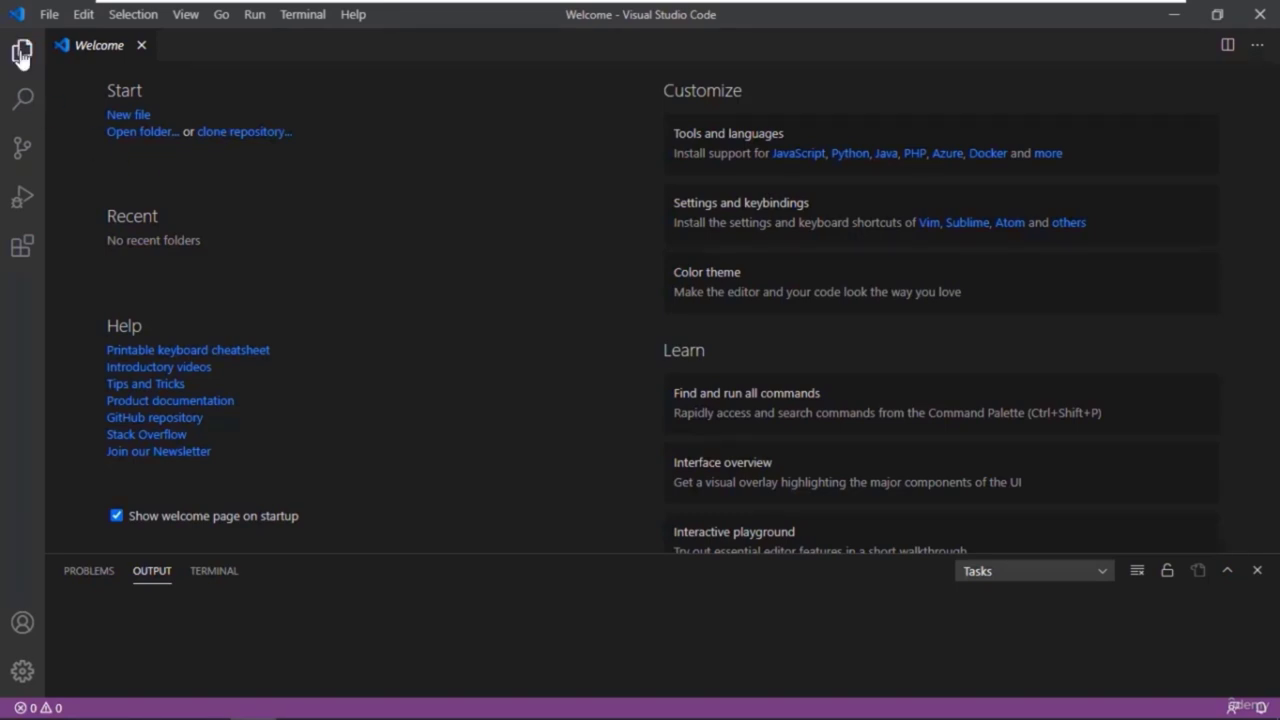
pyautogui.click(22, 53)
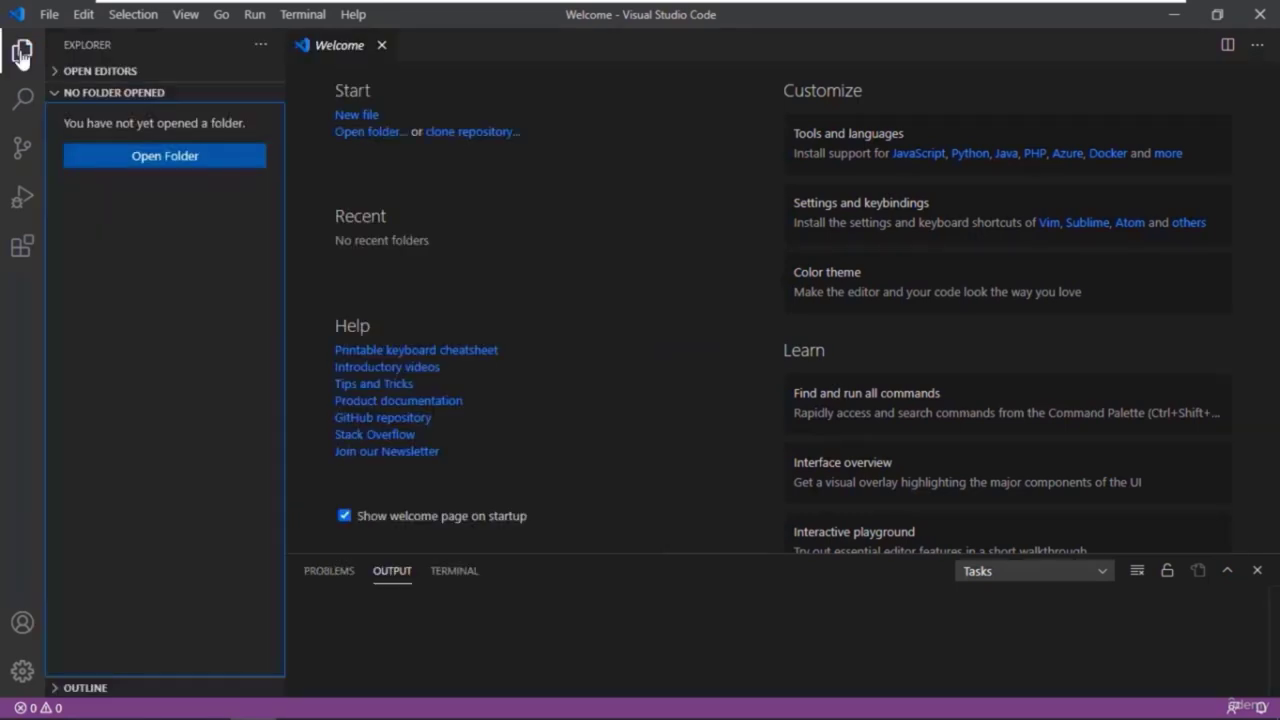
pyautogui.click(143, 160)
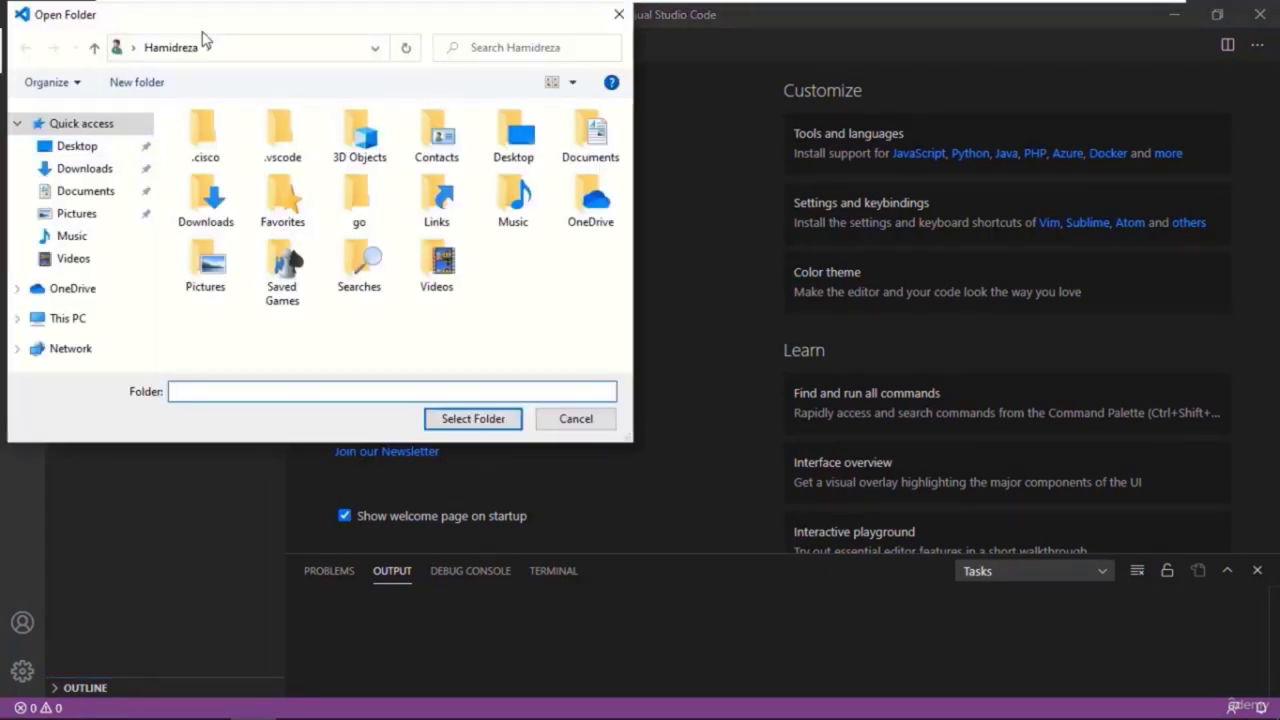
pyautogui.moveTo(215, 33); pyautogui.dragTo(459, 158)
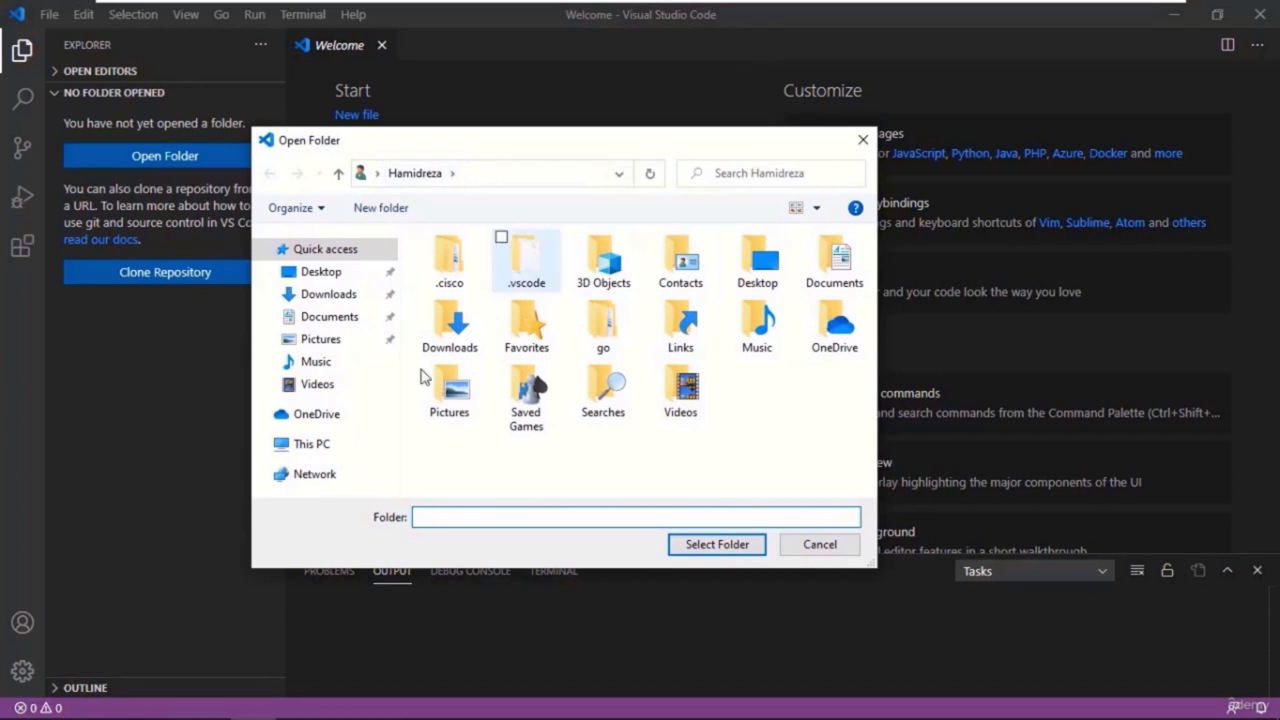
# Step: Open the src folder inside the go folder of the user's profile as the workspace, browsing there from This PC
pyautogui.click(311, 445)
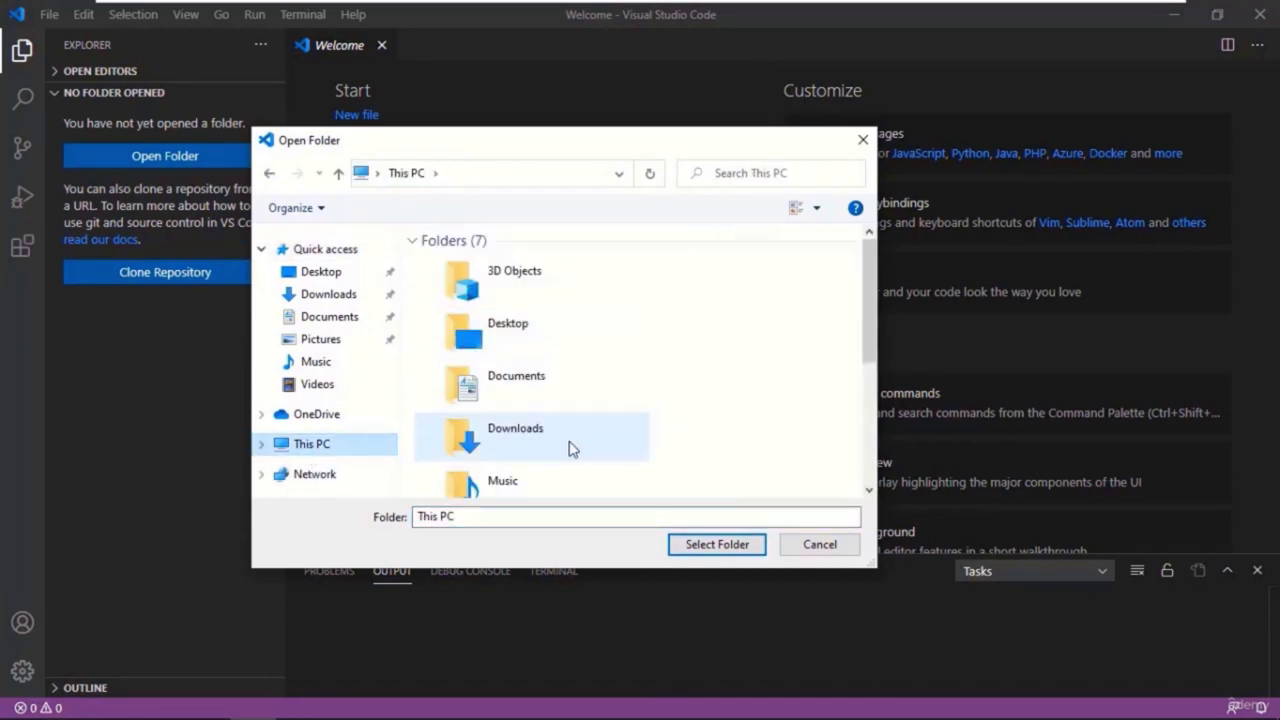
pyautogui.scroll(-3, 571, 440)
pyautogui.click(572, 425)
pyautogui.doubleClick(572, 425)
pyautogui.doubleClick(491, 343)
pyautogui.click(480, 263)
pyautogui.doubleClick(486, 268)
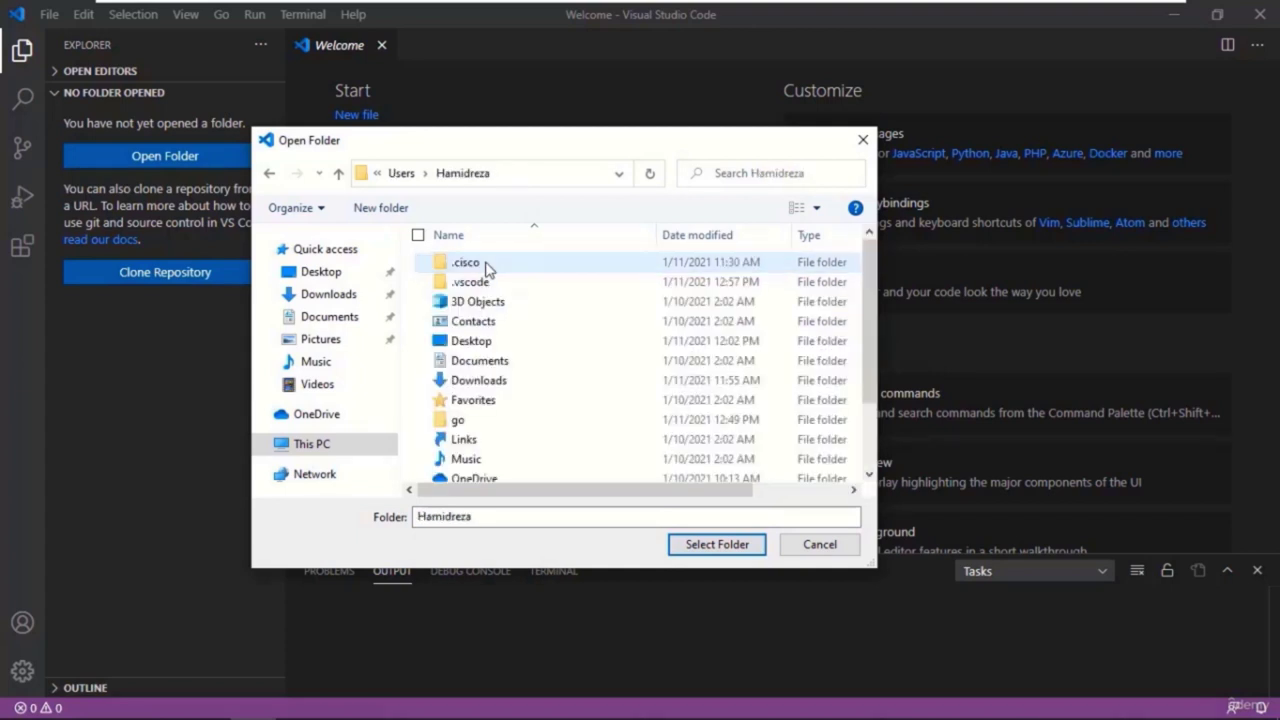
pyautogui.click(480, 422)
pyautogui.doubleClick(480, 422)
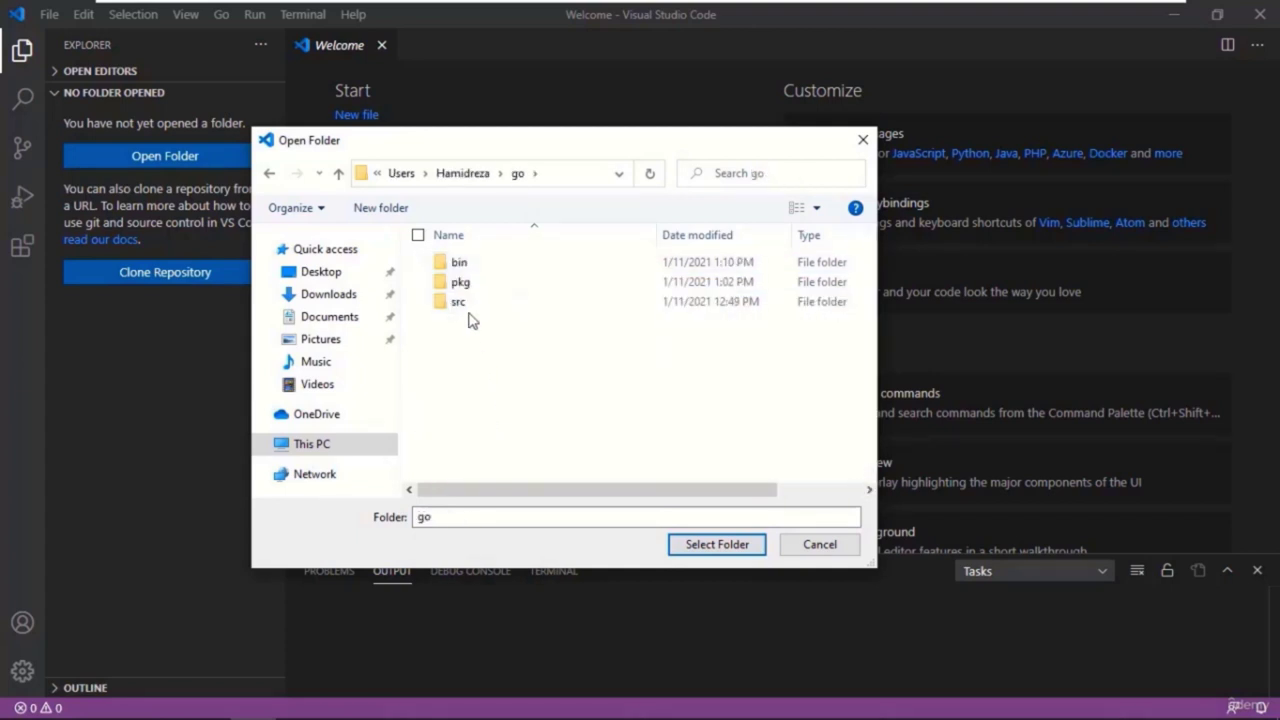
pyautogui.click(470, 310)
pyautogui.click(714, 544)
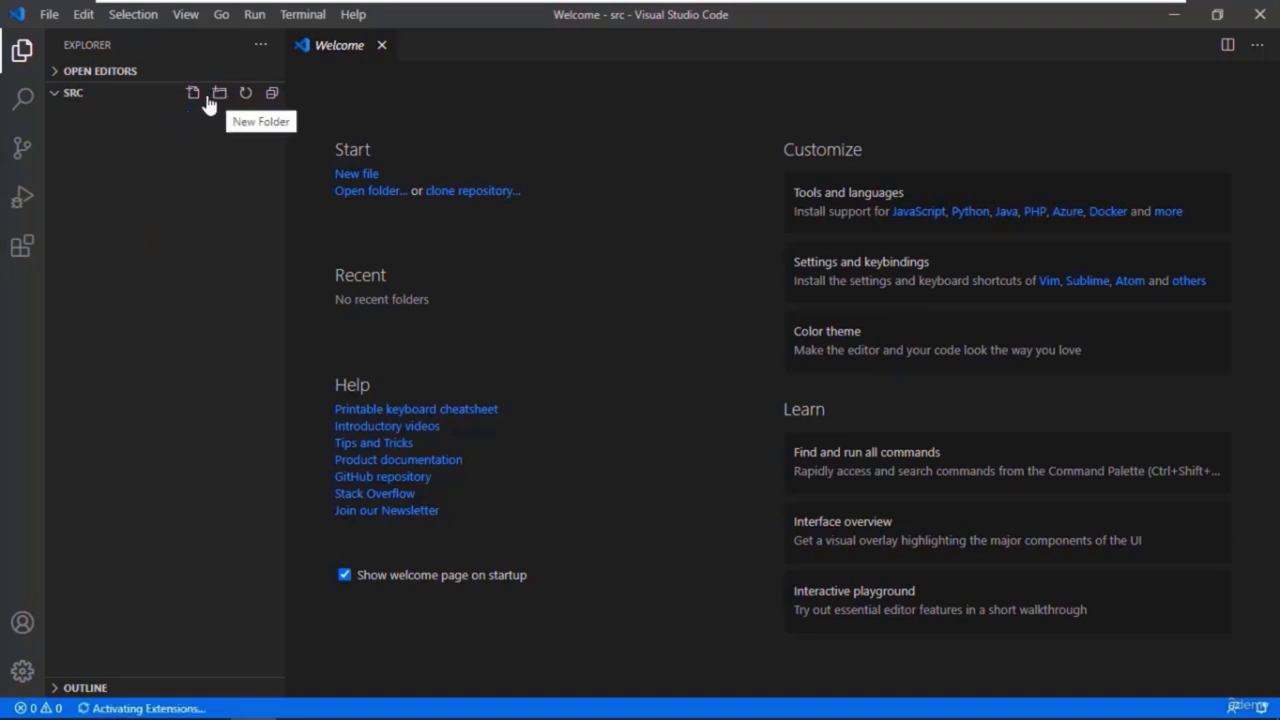
# Step: Create a new folder named hello in the src workspace
pyautogui.click(219, 94)
pyautogui.write('he')
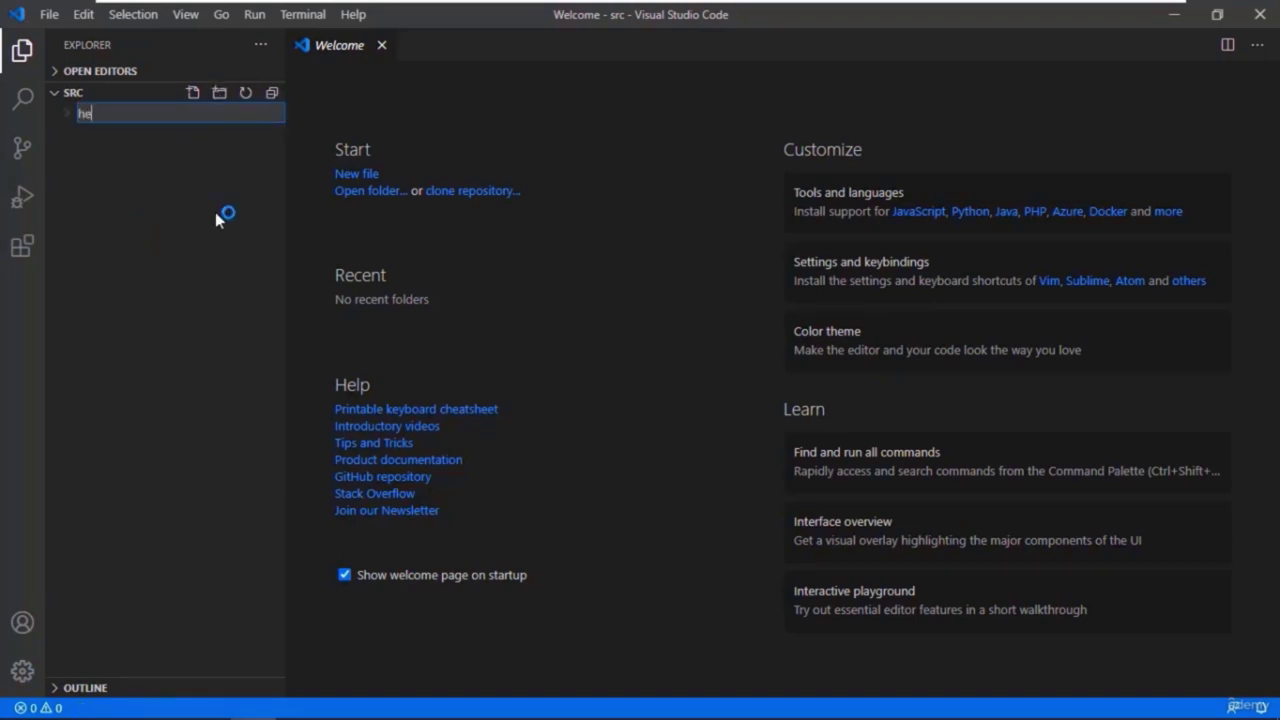
pyautogui.write('llo')
pyautogui.press('Return')
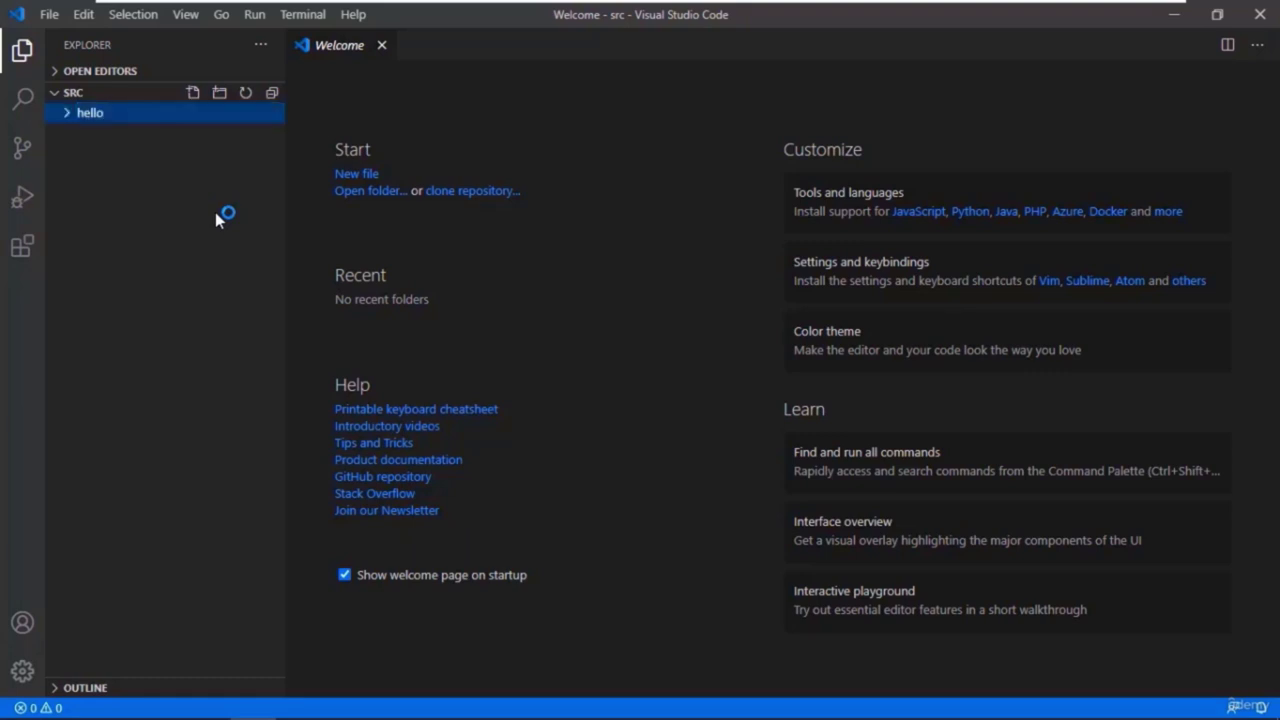
# Step: Create a new file named main.go inside the hello folder
pyautogui.click(192, 93)
pyautogui.write('mai')
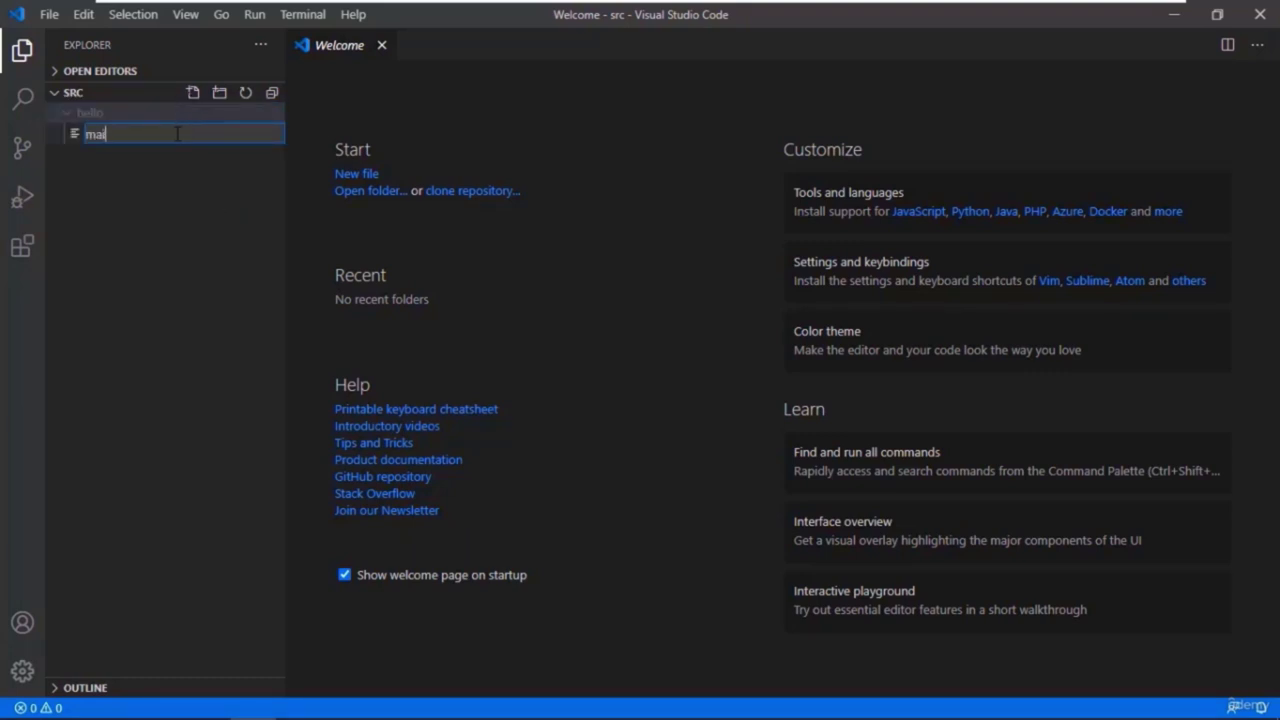
pyautogui.write('n.go')
pyautogui.press('Return')
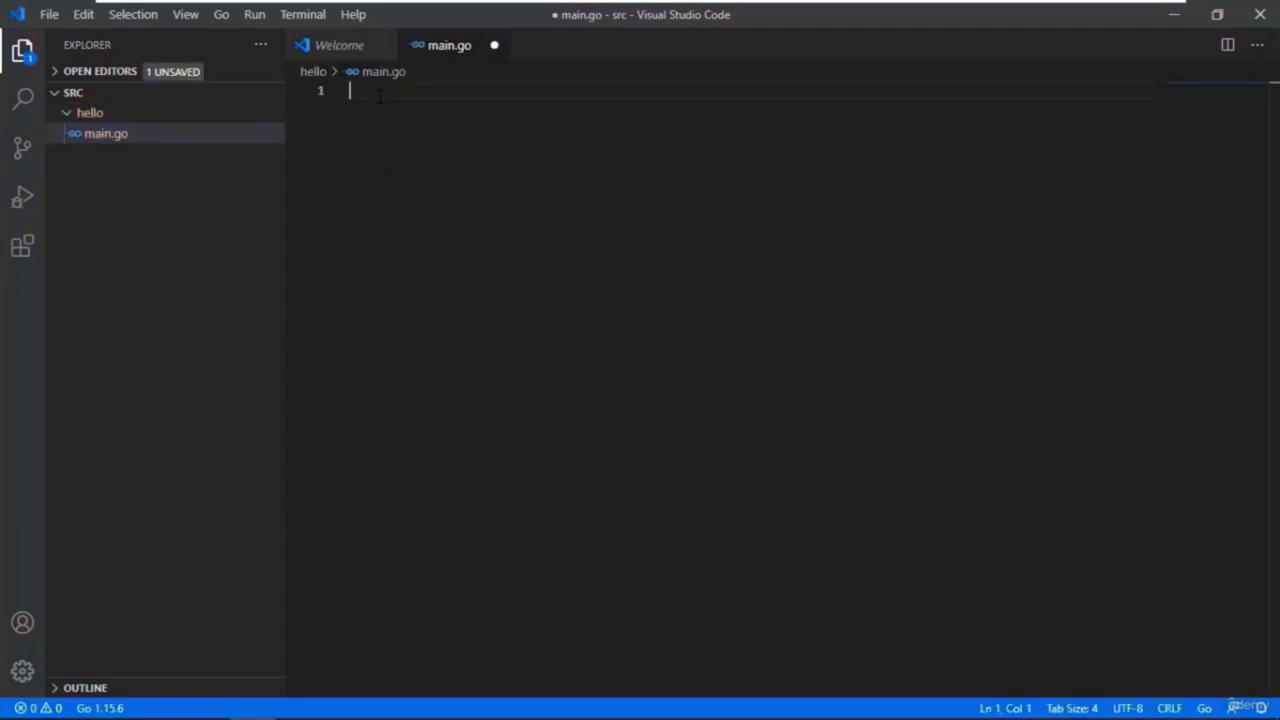
# Step: Declare package main on the first line of main.go, followed by a blank line
pyautogui.write('pac')
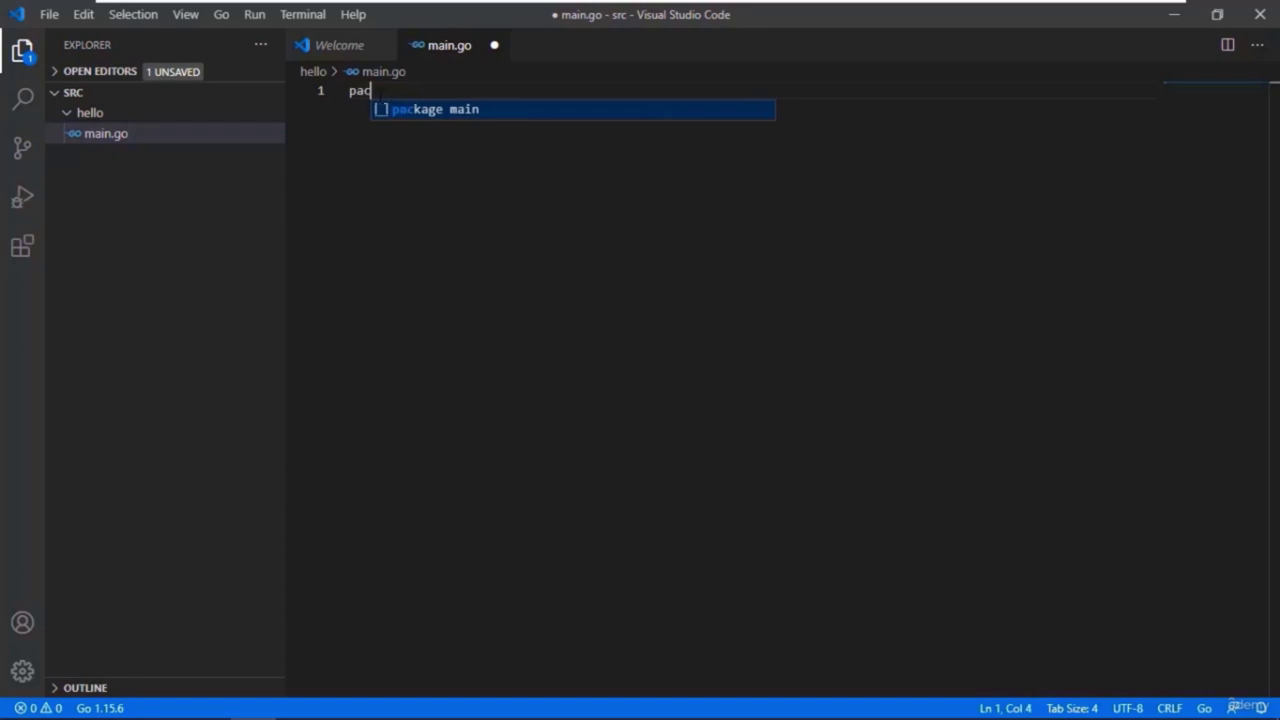
pyautogui.write('kage main')
pyautogui.press('Return')
pyautogui.press('Return')
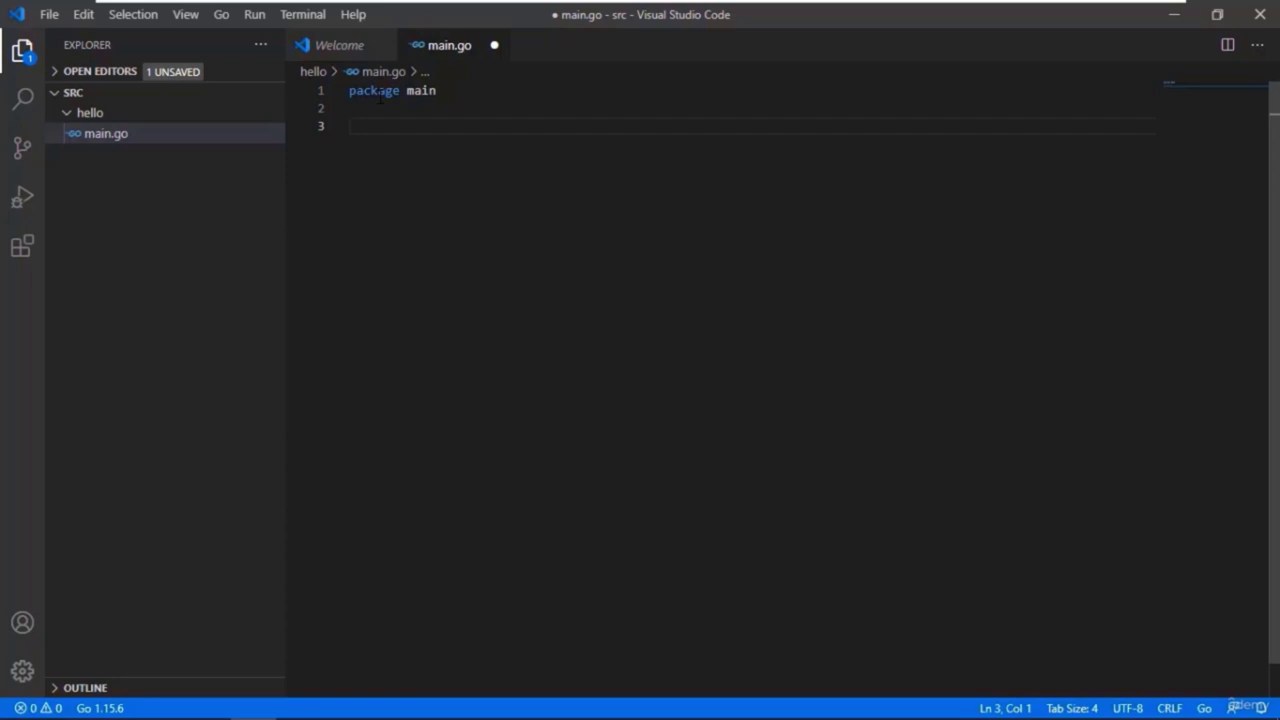
# Step: Write func main() with a blank first line in its body and an fmt.Println call holding an empty string
pyautogui.write('func main(){')
pyautogui.press('Return')
pyautogui.press('Return')
pyautogui.write('fmt.Print')
pyautogui.press('Down')
pyautogui.press('Down')
pyautogui.press('Return')
pyautogui.write('("')
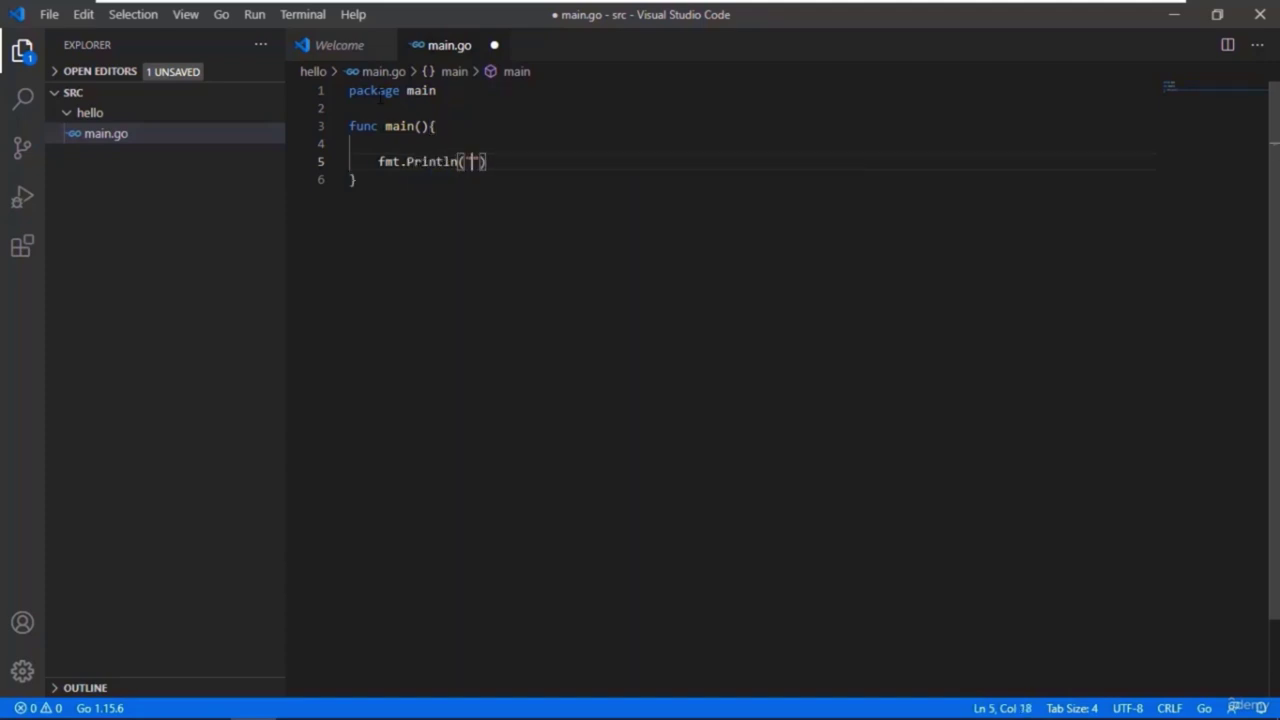
# Step: Fill the Println string with "Welcome to GO Programming Language" and save main.go
pyautogui.write('Welc')
pyautogui.write('ome to G')
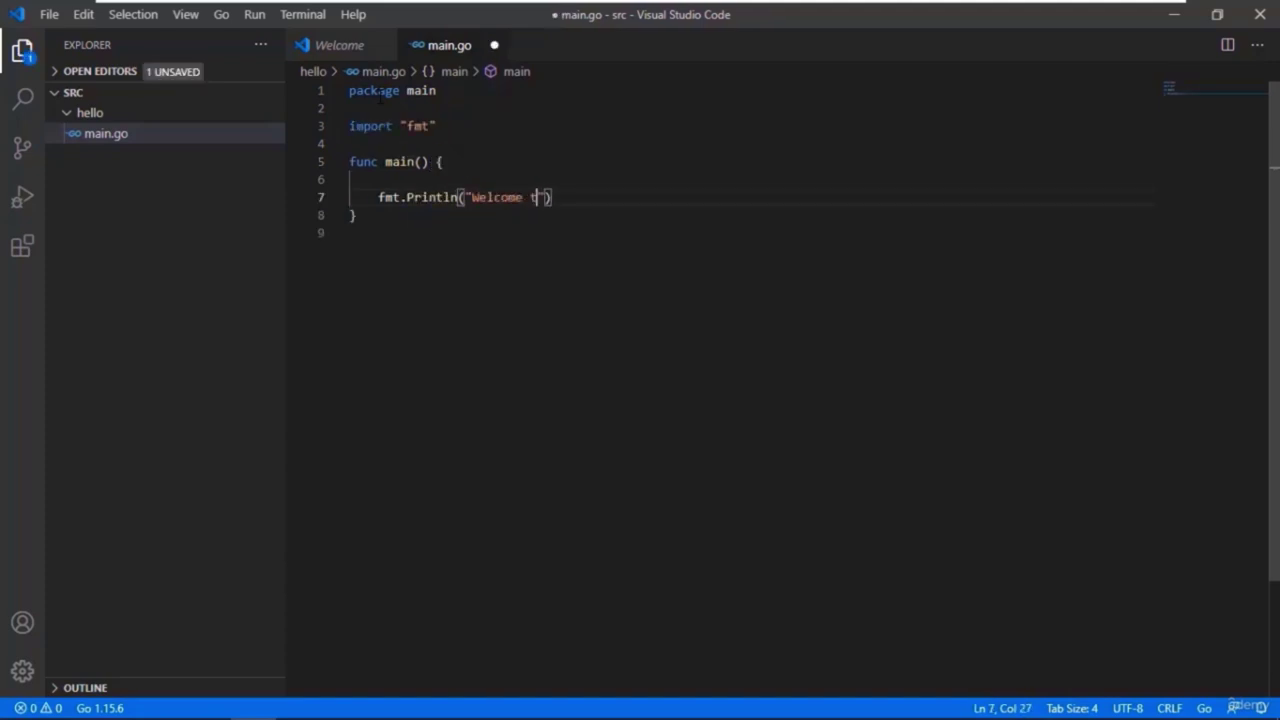
pyautogui.write('O Pro')
pyautogui.write('gramming ')
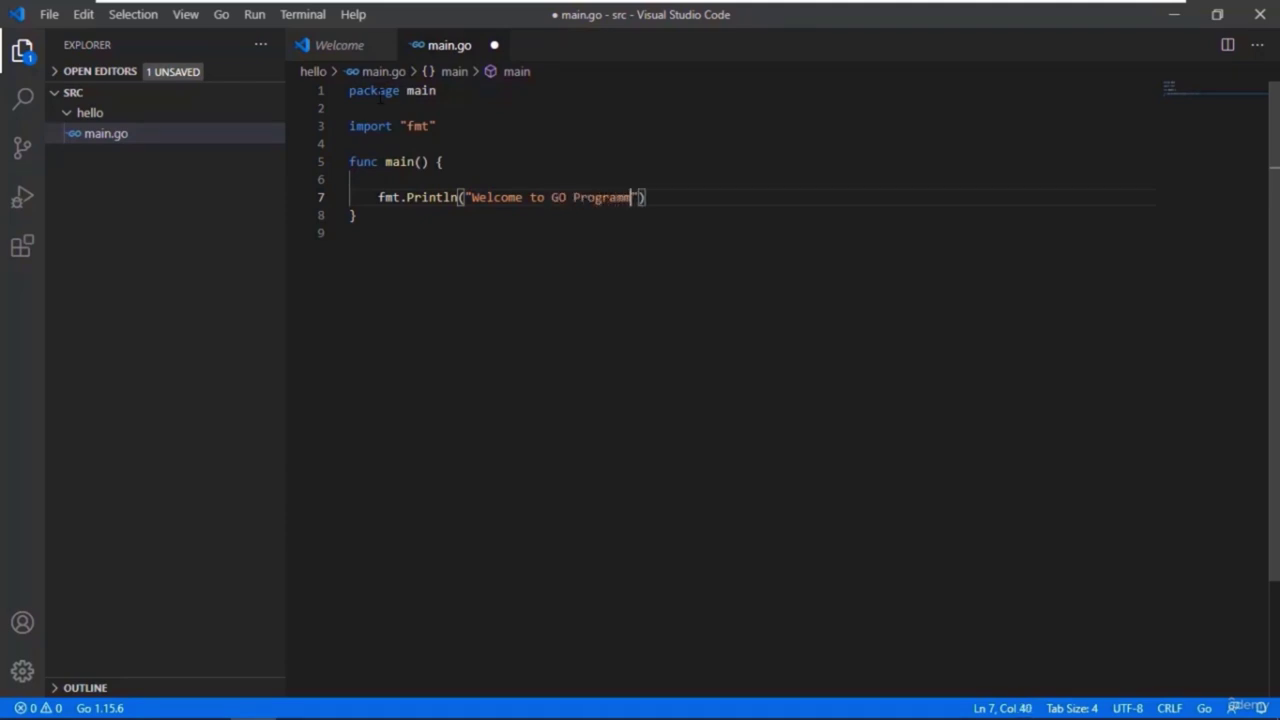
pyautogui.write('Language')
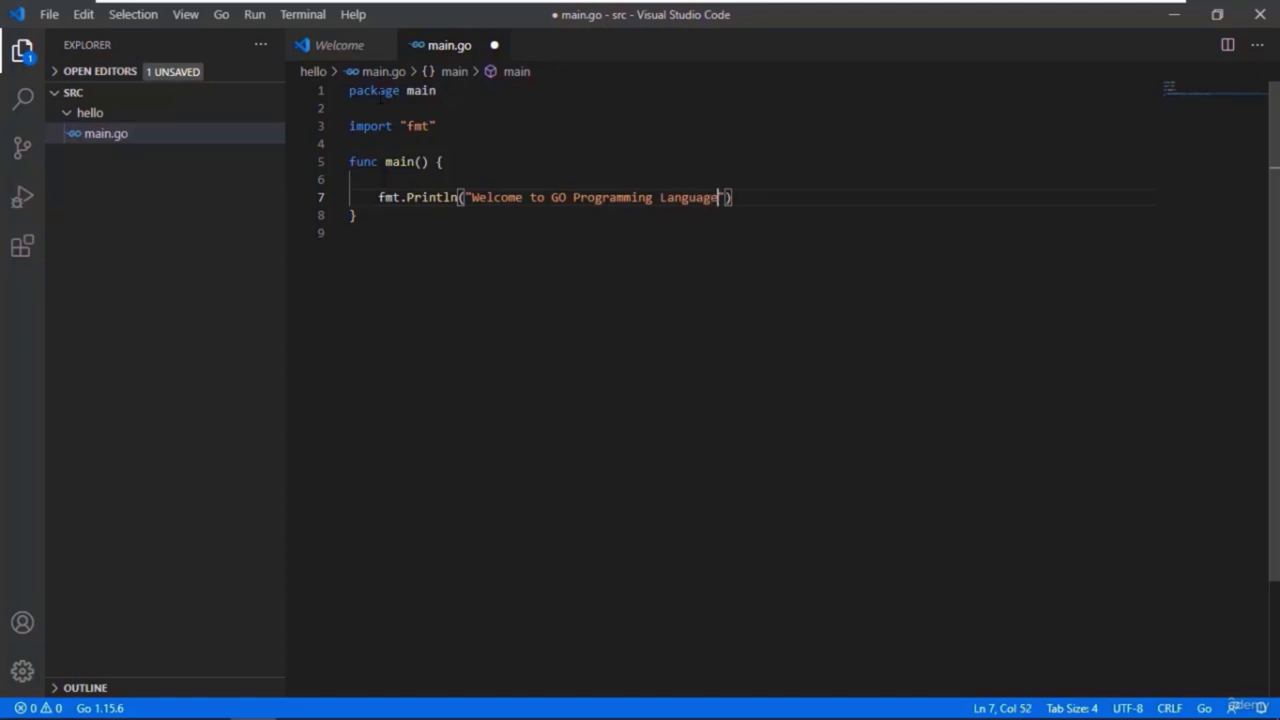
pyautogui.hotkey('ctrl', 's')
# Step: Open a cleared integrated terminal, change to the hello folder, and run the program with go run main.go
pyautogui.hotkey('ctrl', '`')
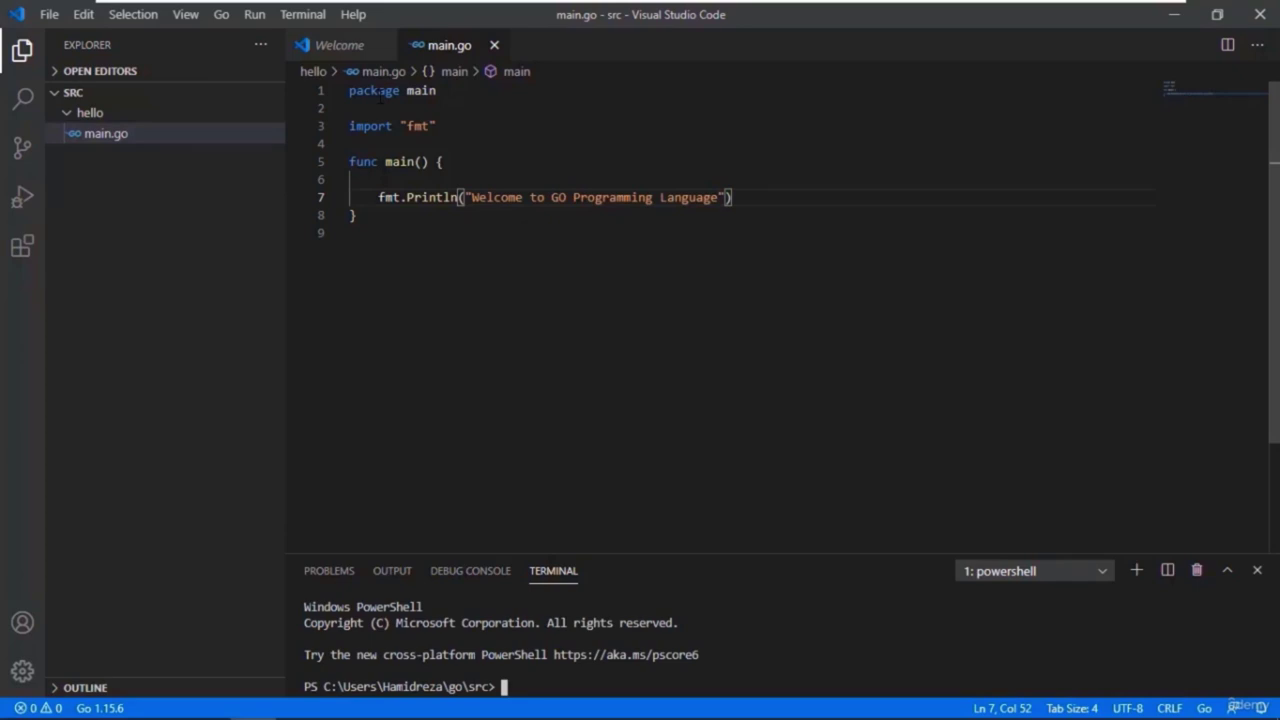
pyautogui.hotkey('ctrl', 'l')
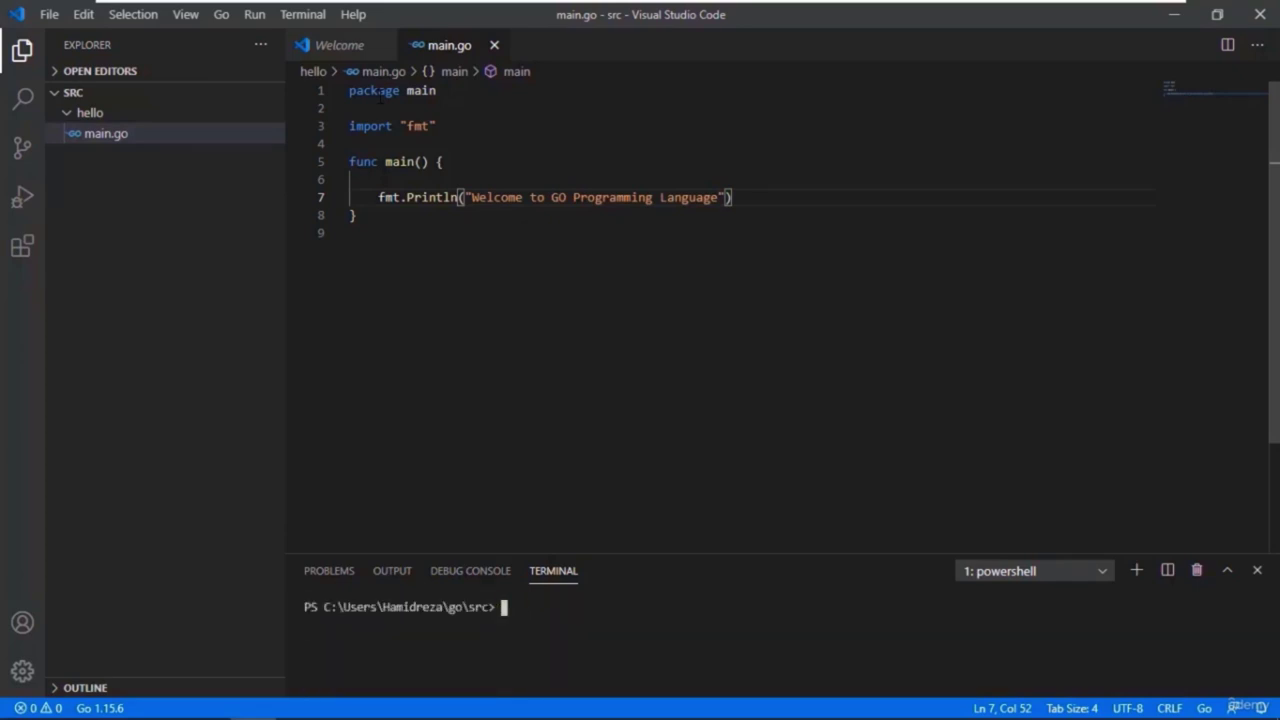
pyautogui.write('cd hell')
pyautogui.write('o')
pyautogui.press('Return')
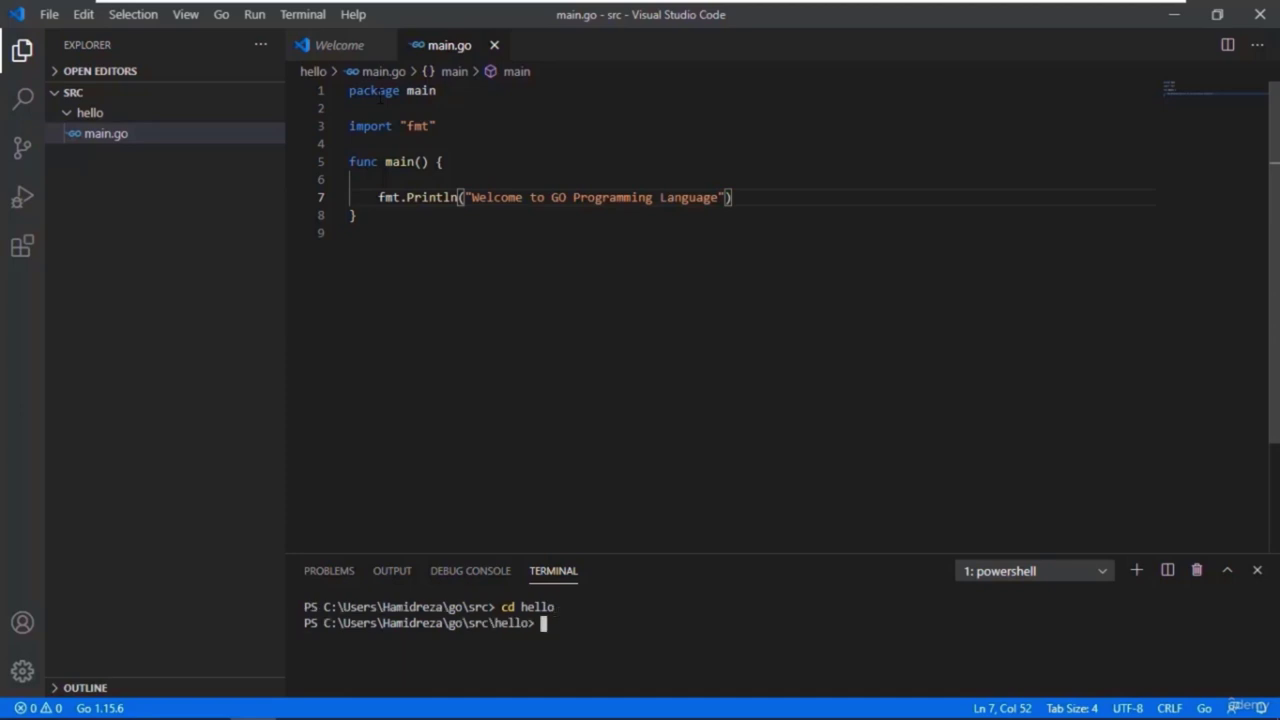
pyautogui.write('go run main.go')
pyautogui.press('Return')
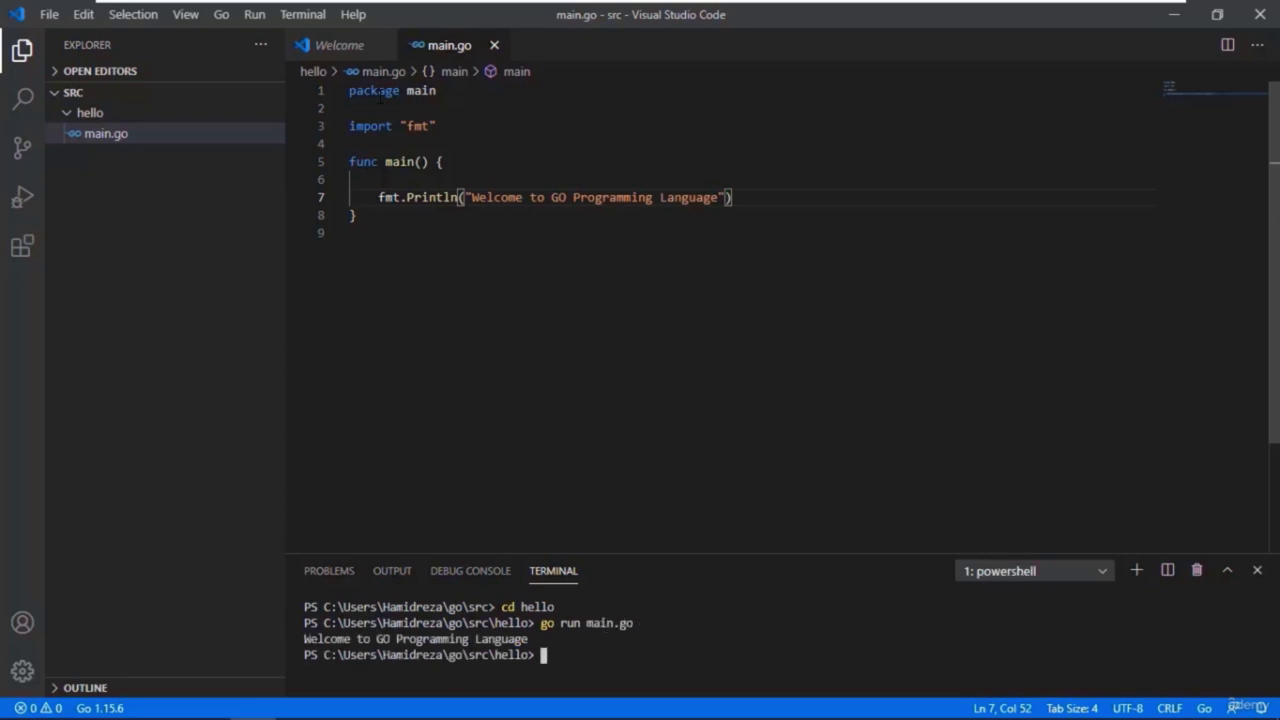